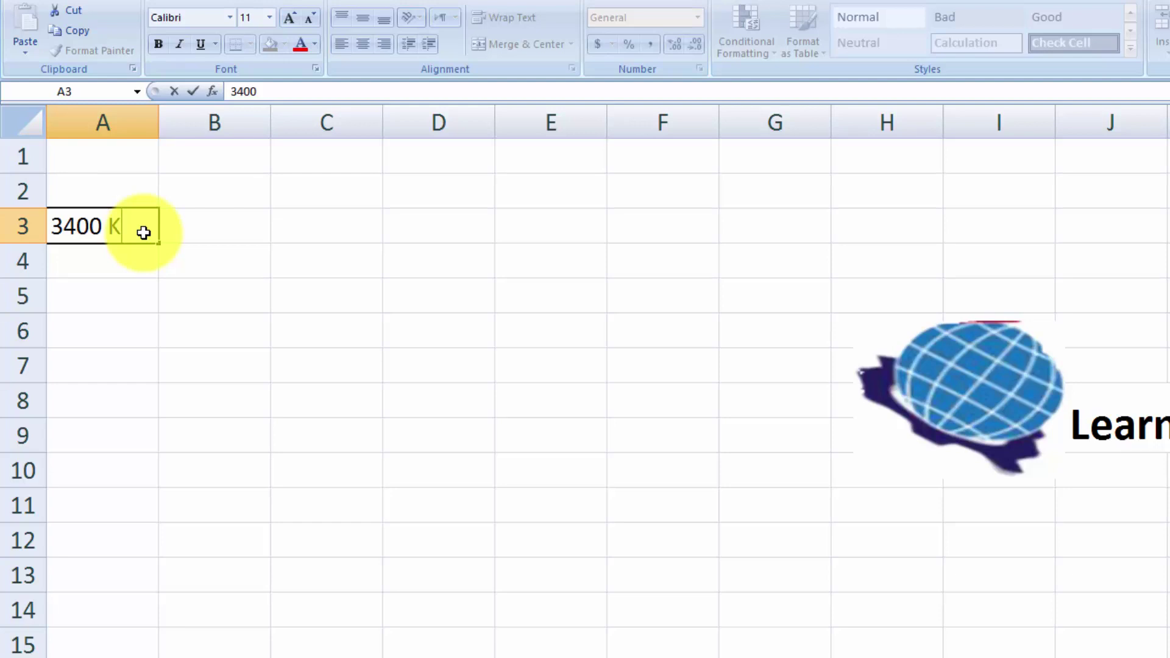
Step: Finish entering 3400 KG in cell A3 and enter 180 in cell B3
key("Tab")
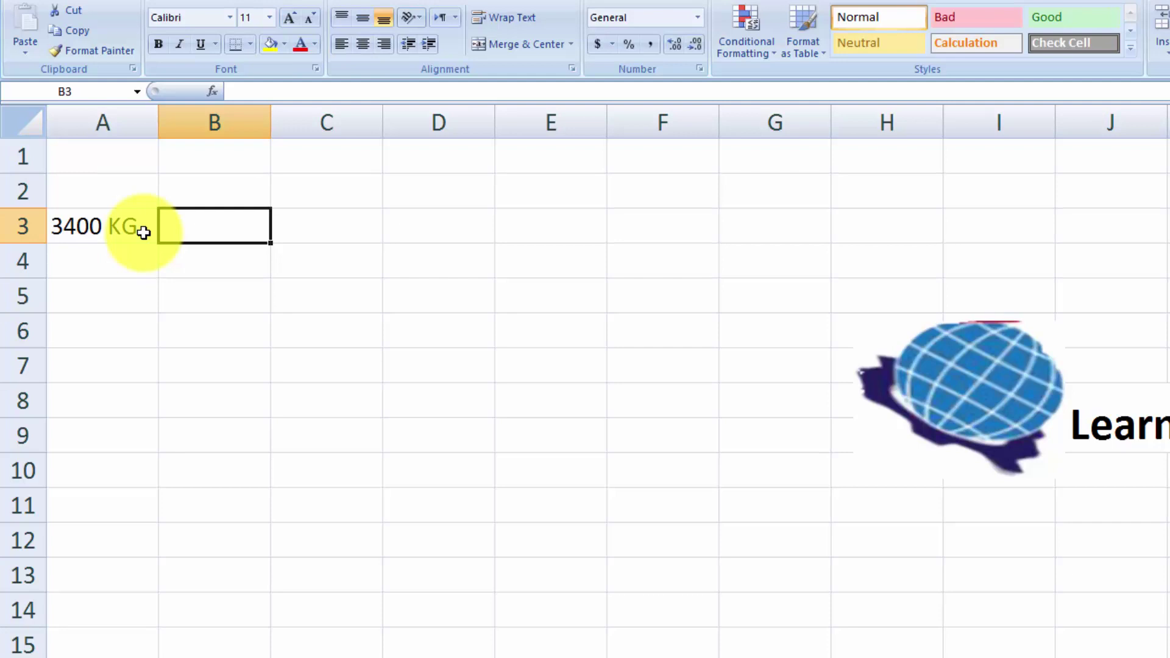
type("1")
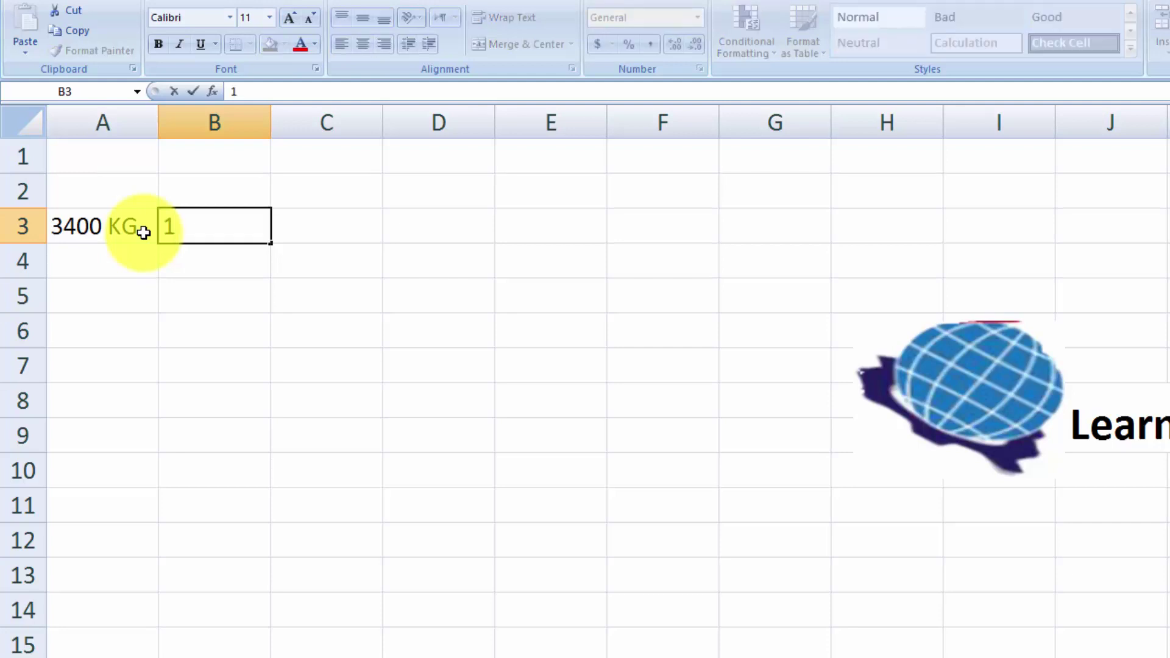
type("80")
key("Tab")
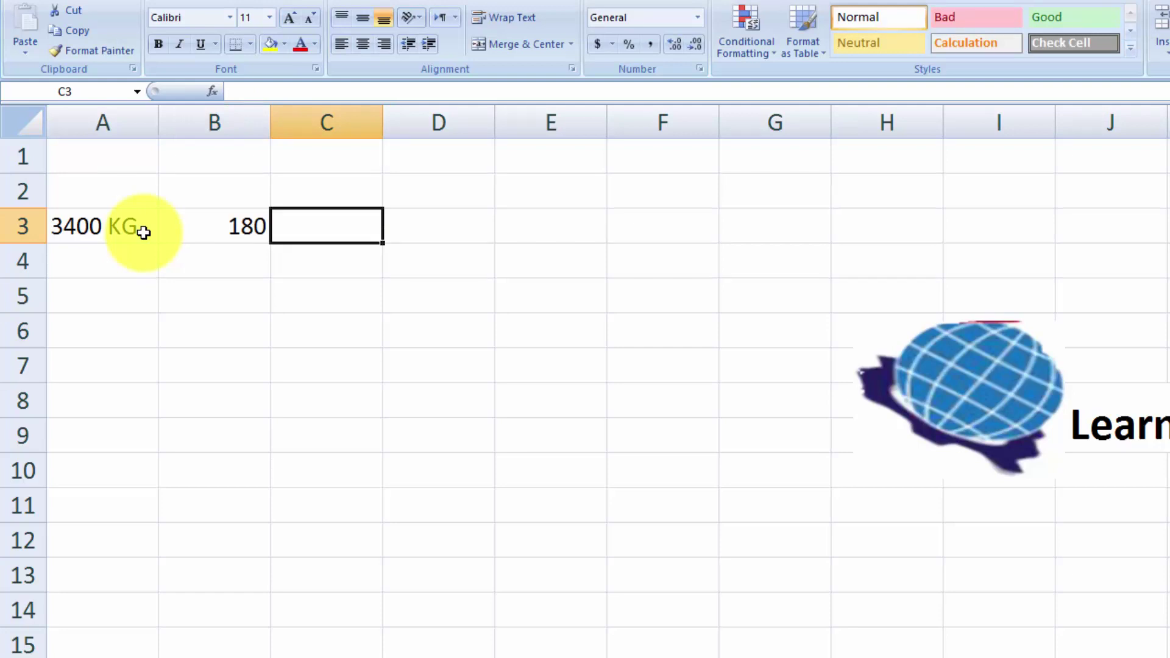
Step: Enter the formula =A3*B3 in cell C3 to multiply the two values in row 3
type("=")
key("Left")
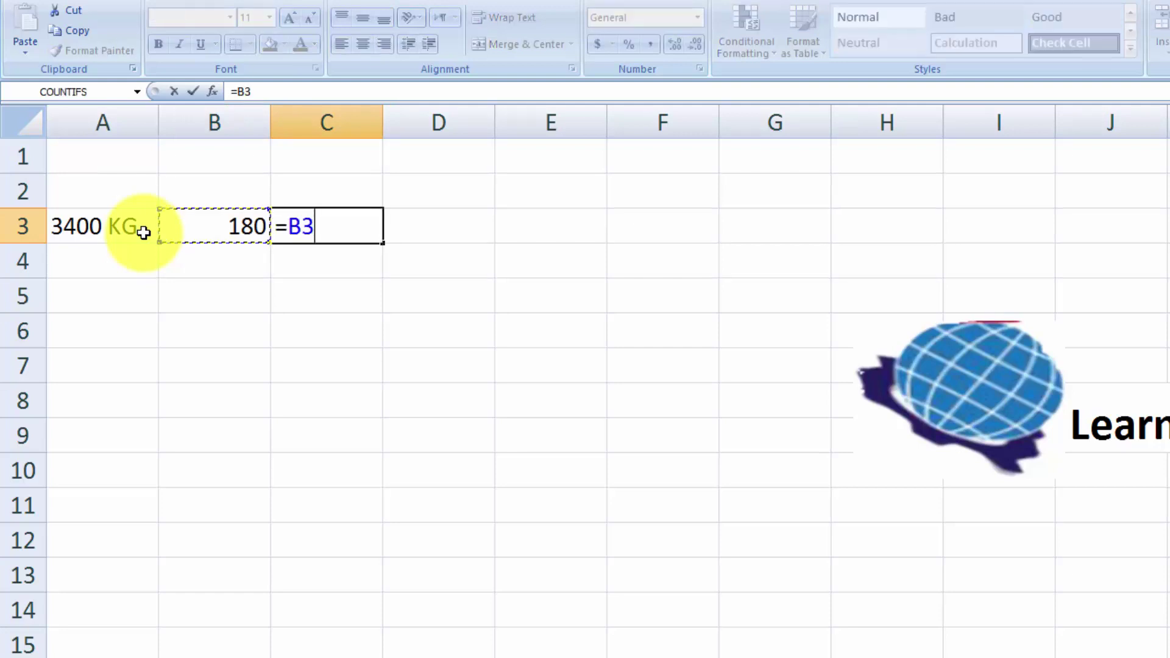
key("Left")
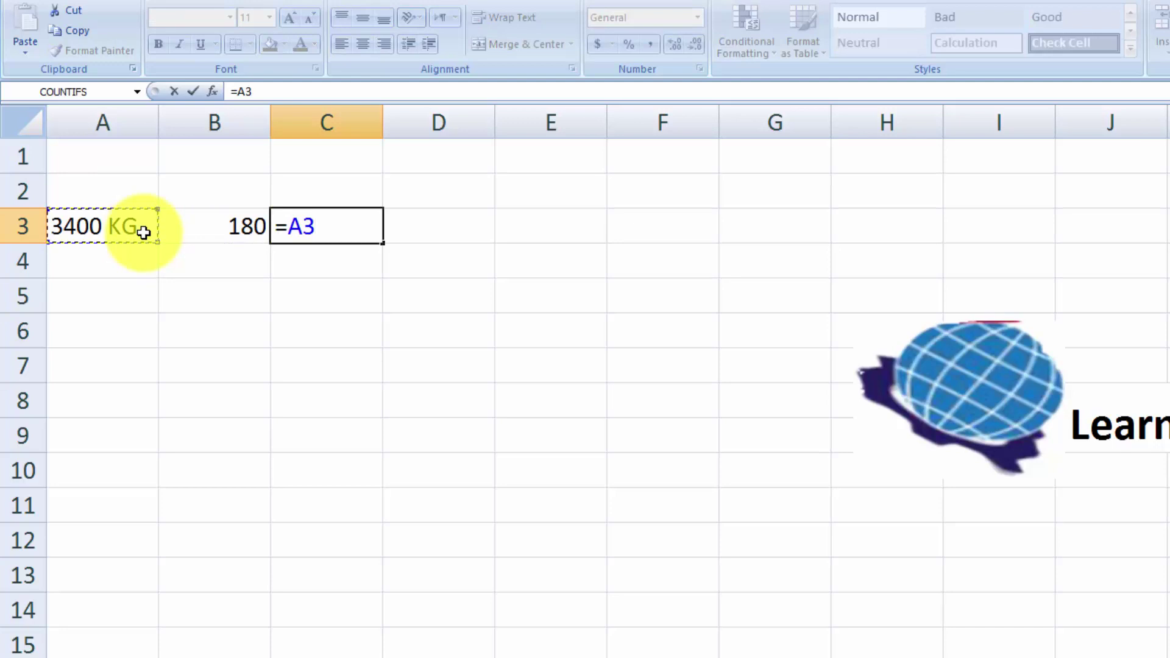
type("*")
key("Left")
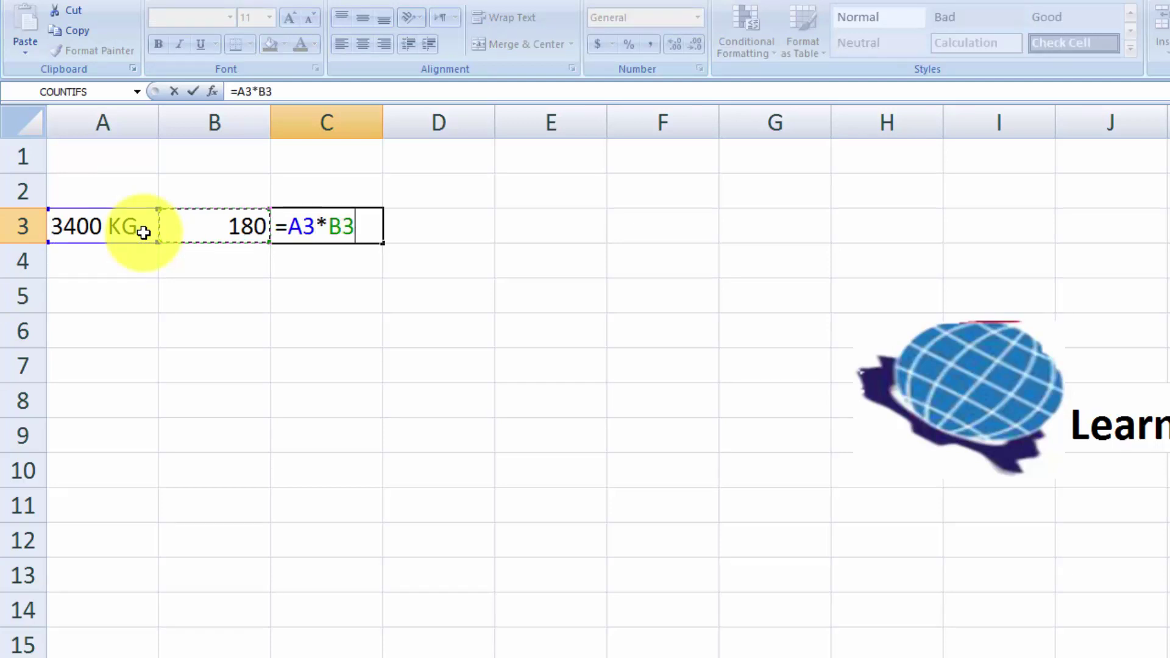
key("Return")
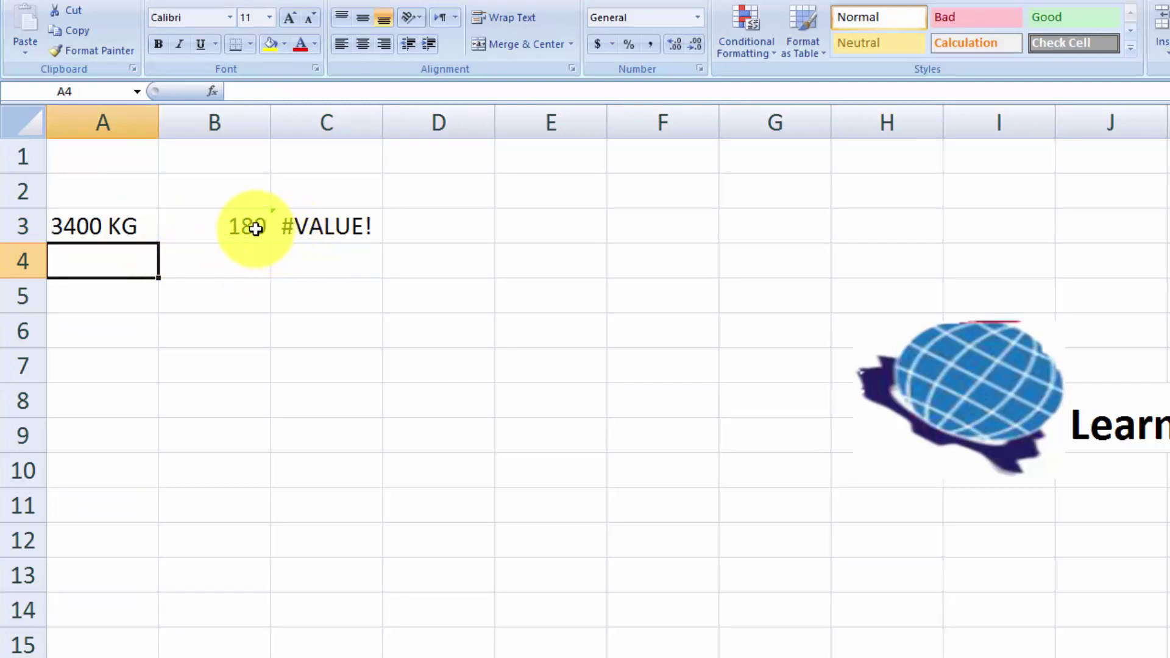
Step: Clear the typed weight text from cell A3
left_click(125, 226)
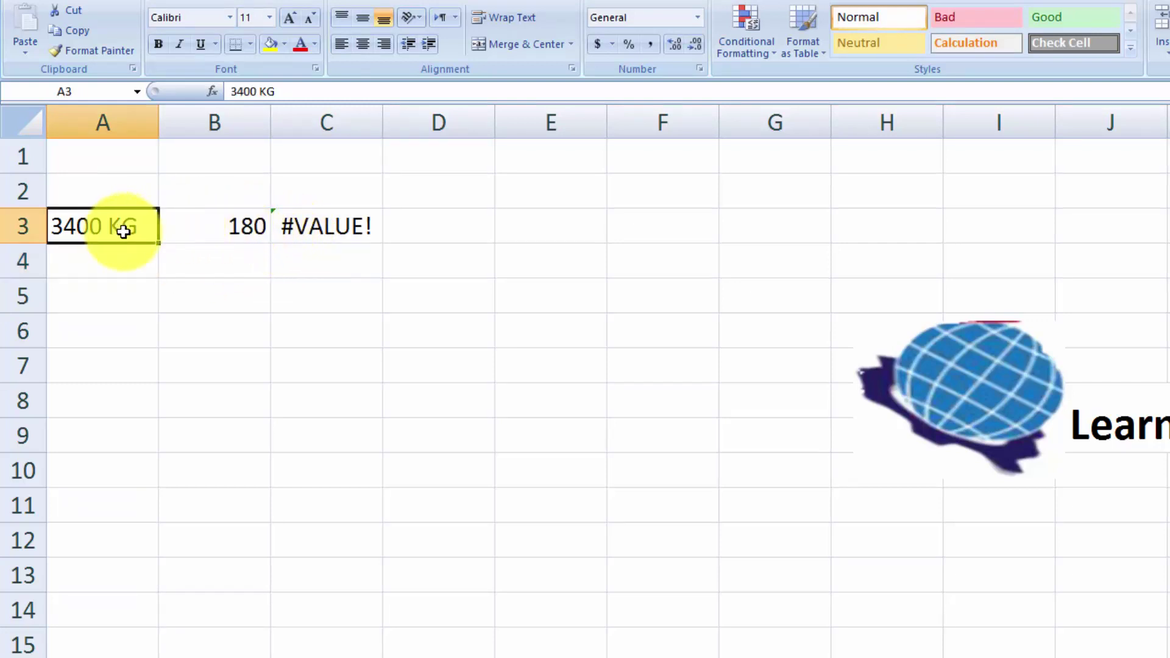
key("BackSpace")
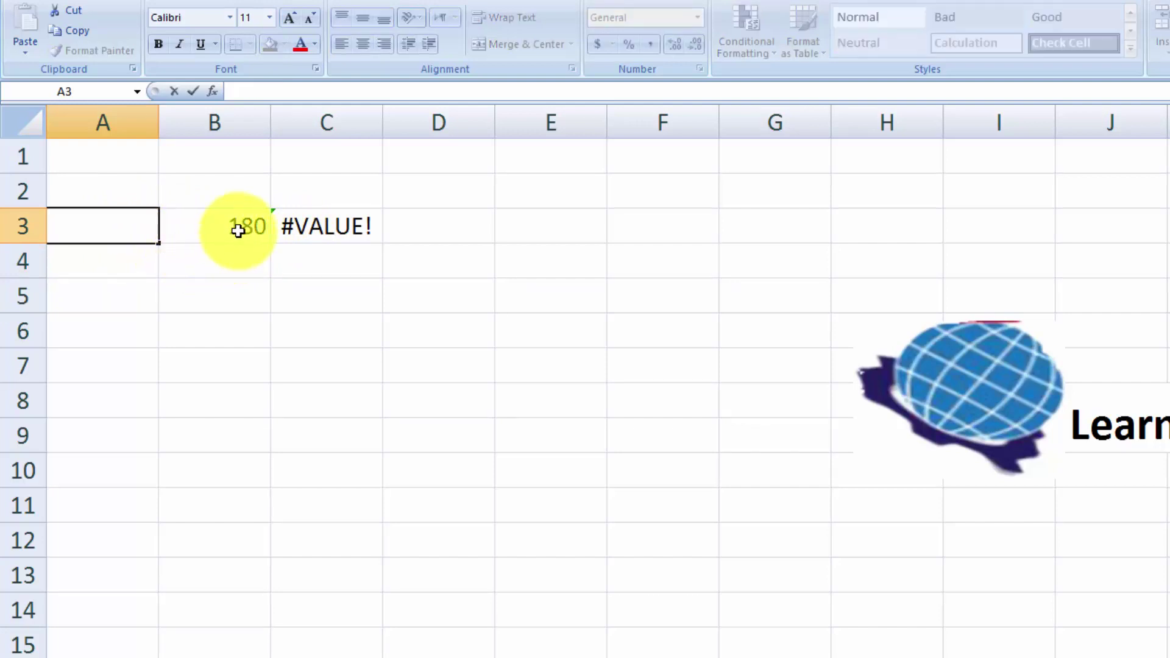
left_click(166, 331)
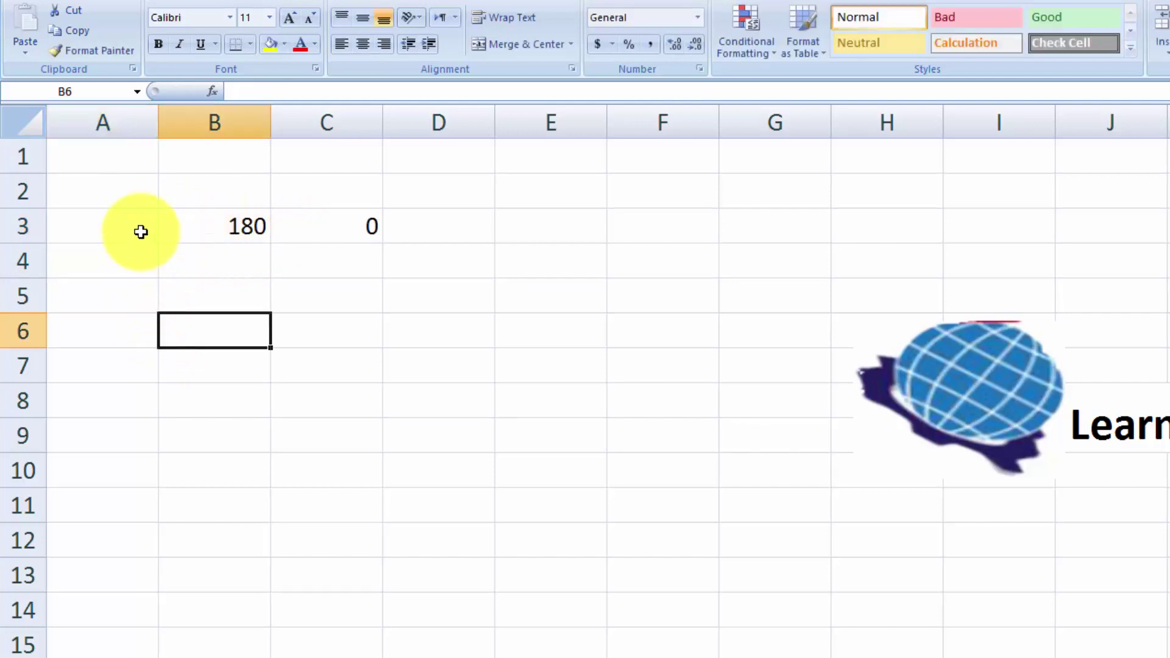
Step: Apply the custom number format 0 "KG" to the cells in column A from A3 downward
left_click(138, 230)
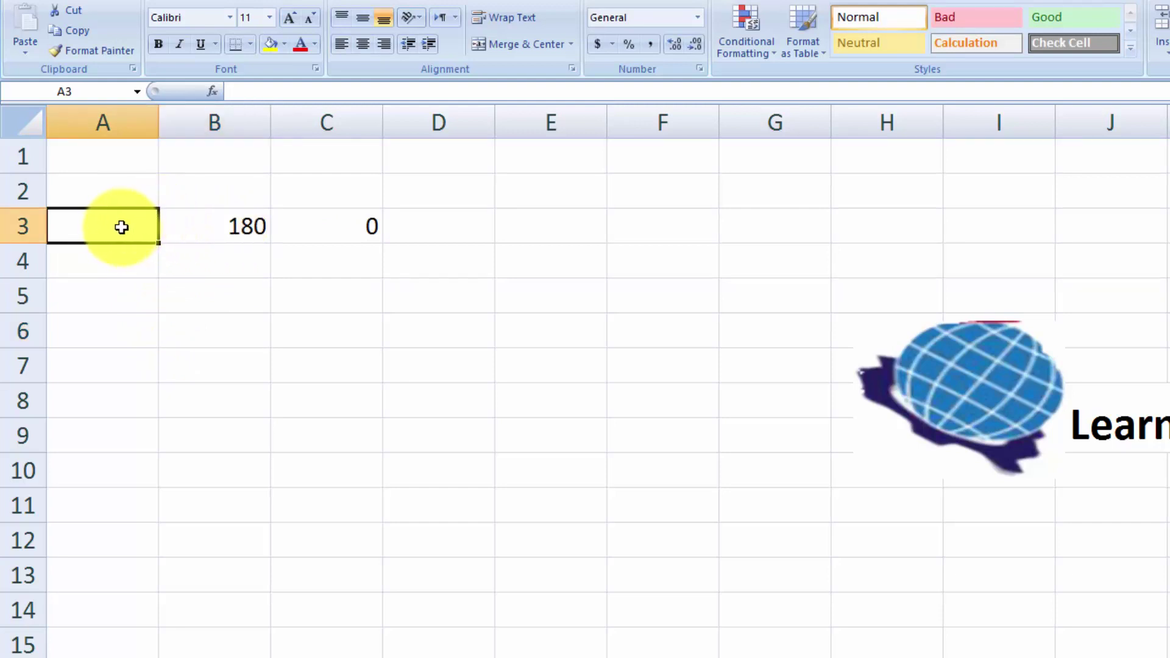
left_click_drag(120, 227, 109, 655)
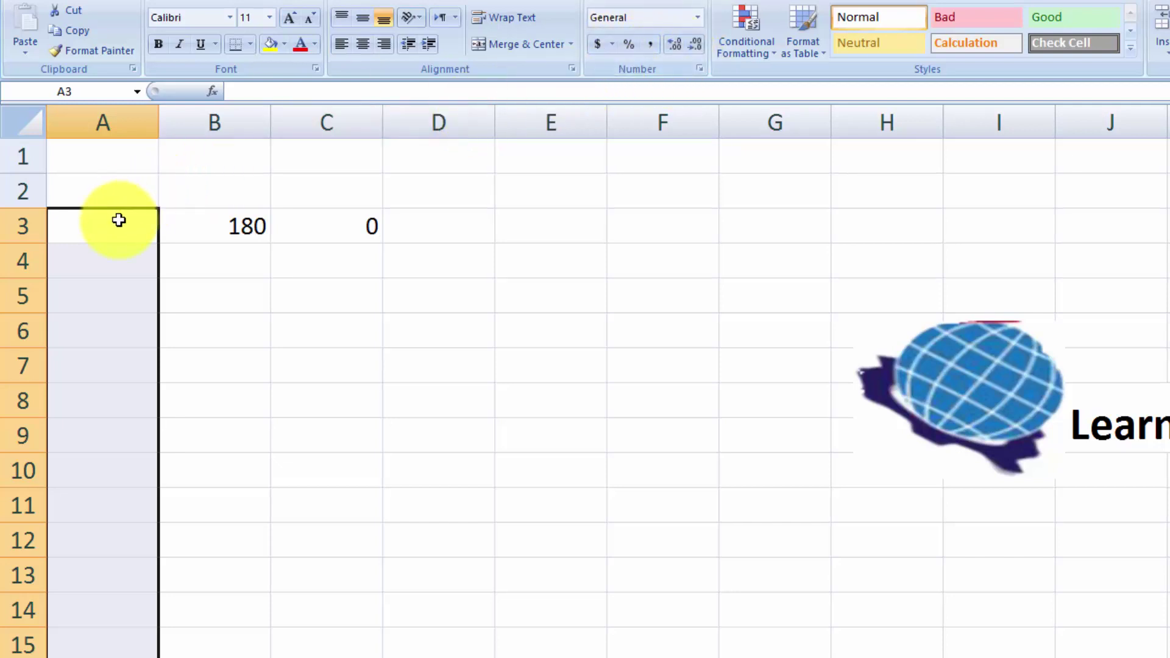
left_click(699, 69)
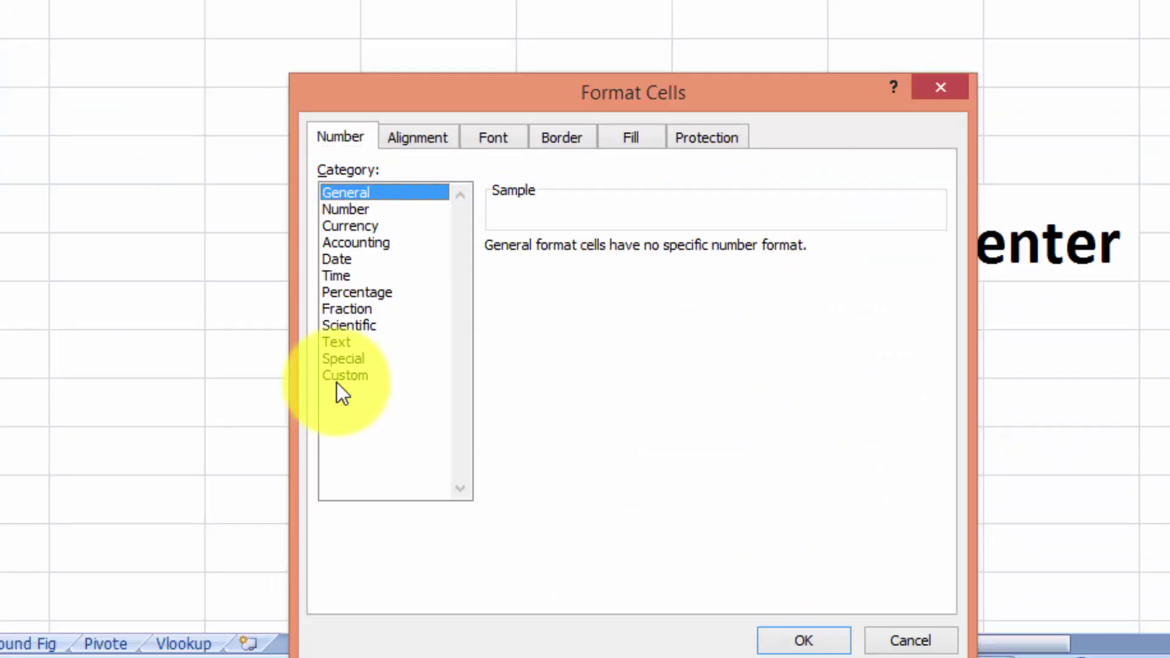
left_click(857, 597)
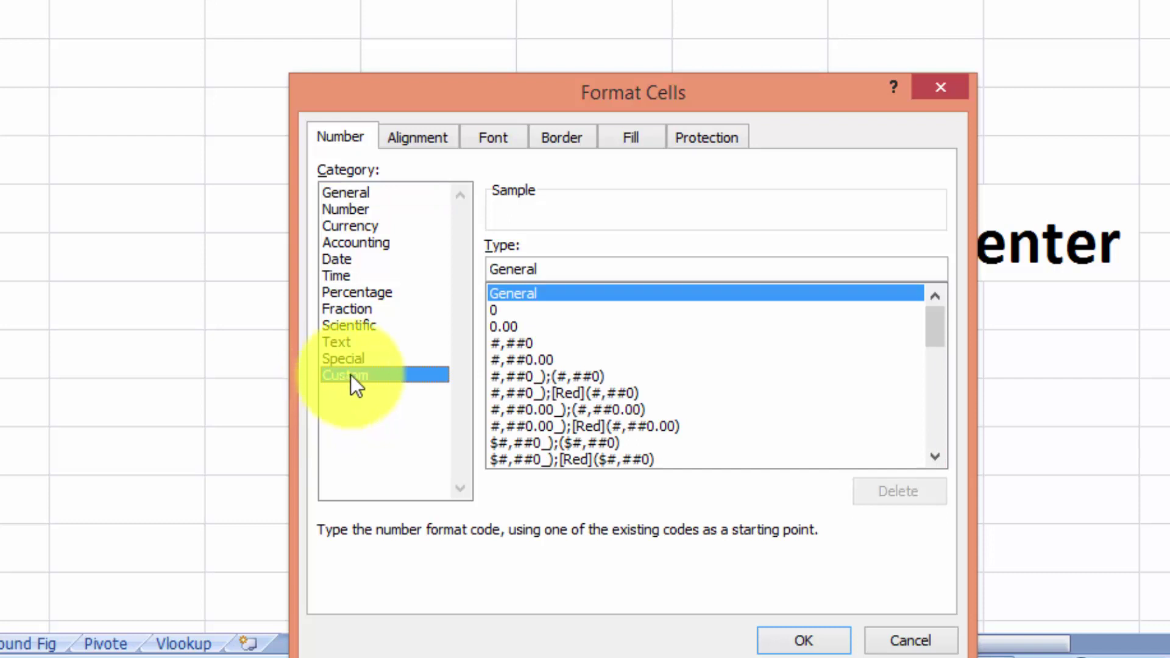
left_click(493, 310)
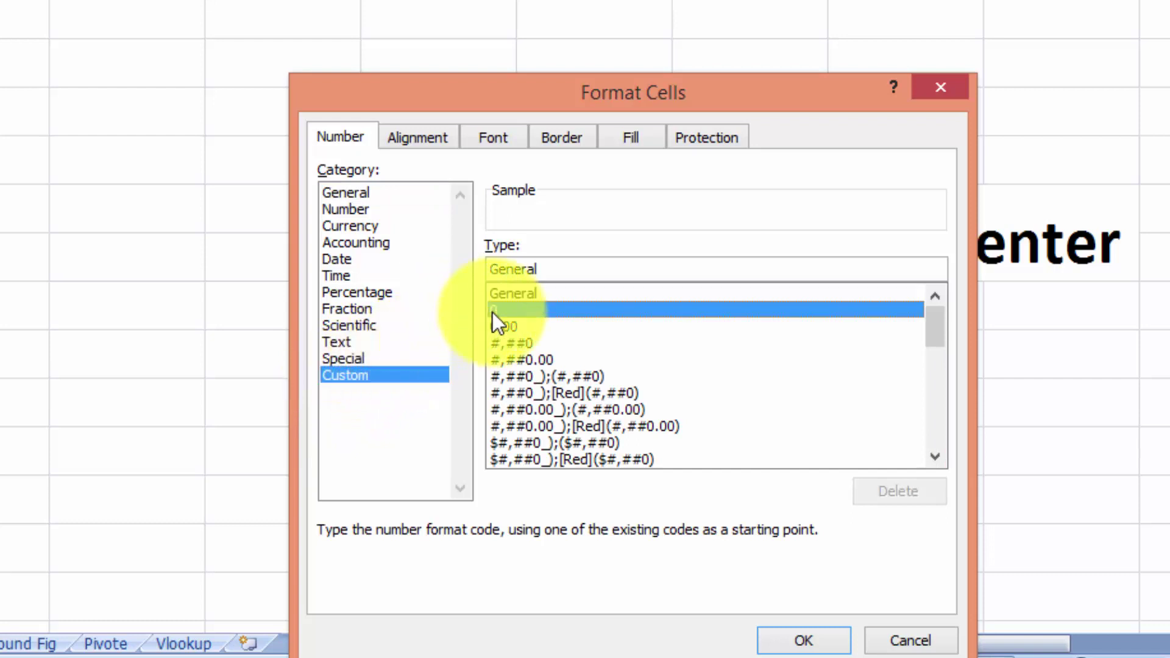
left_click(516, 275)
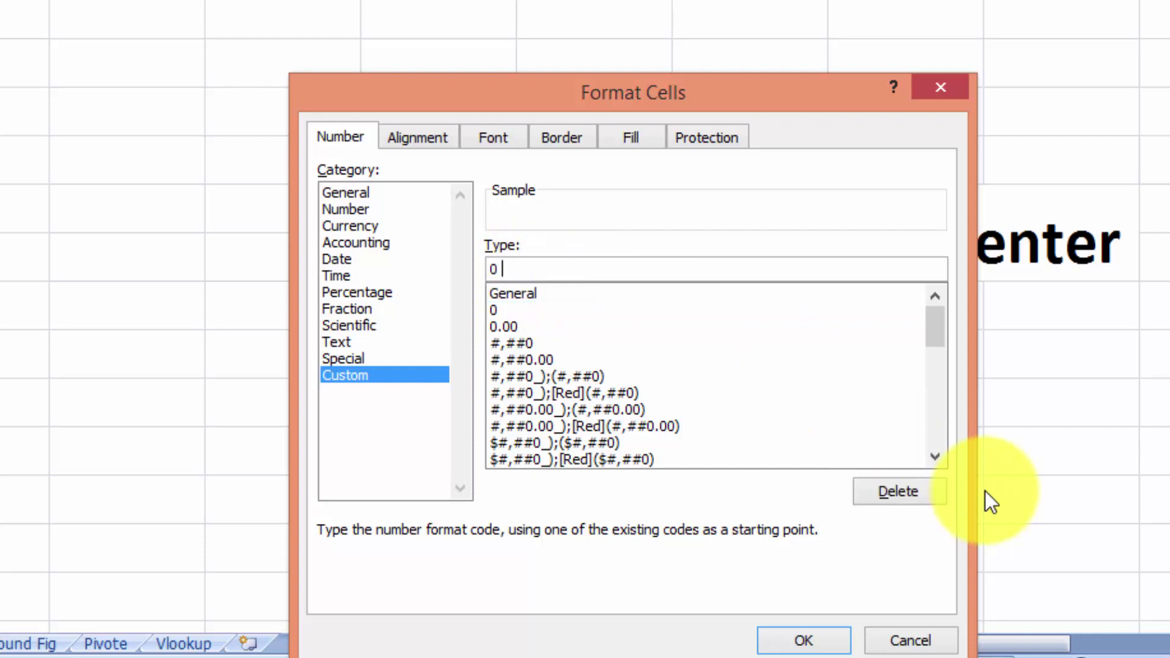
type("\"")
type("KG\"")
left_click(786, 643)
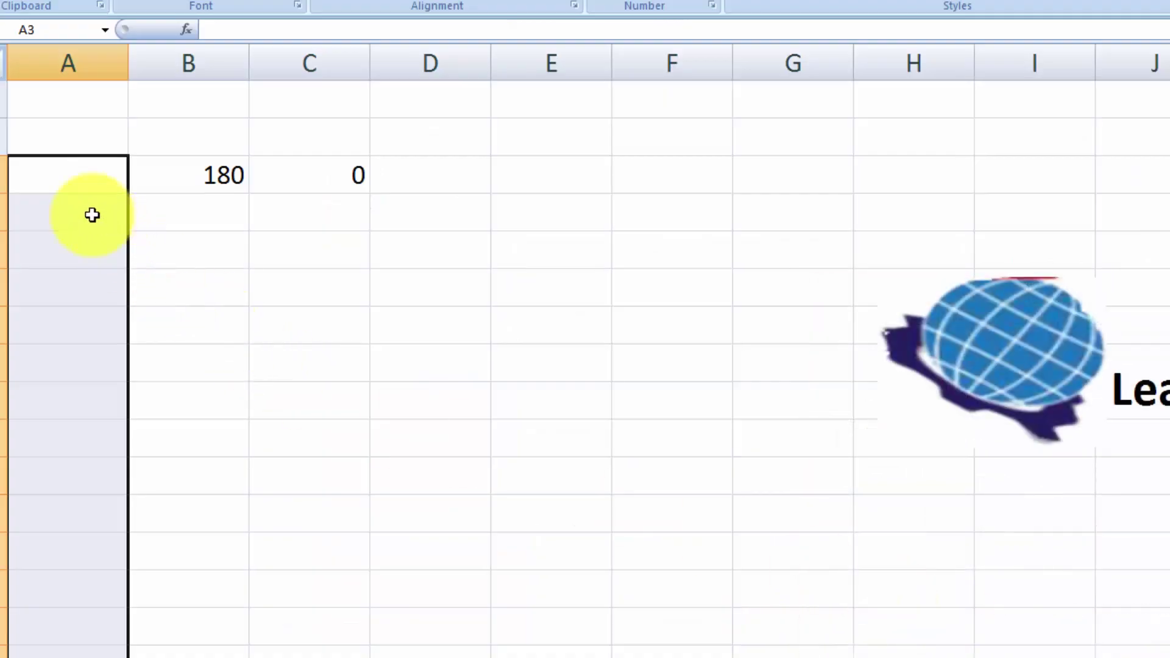
Step: Enter the plain number 3400 in cell A3
left_click(68, 180)
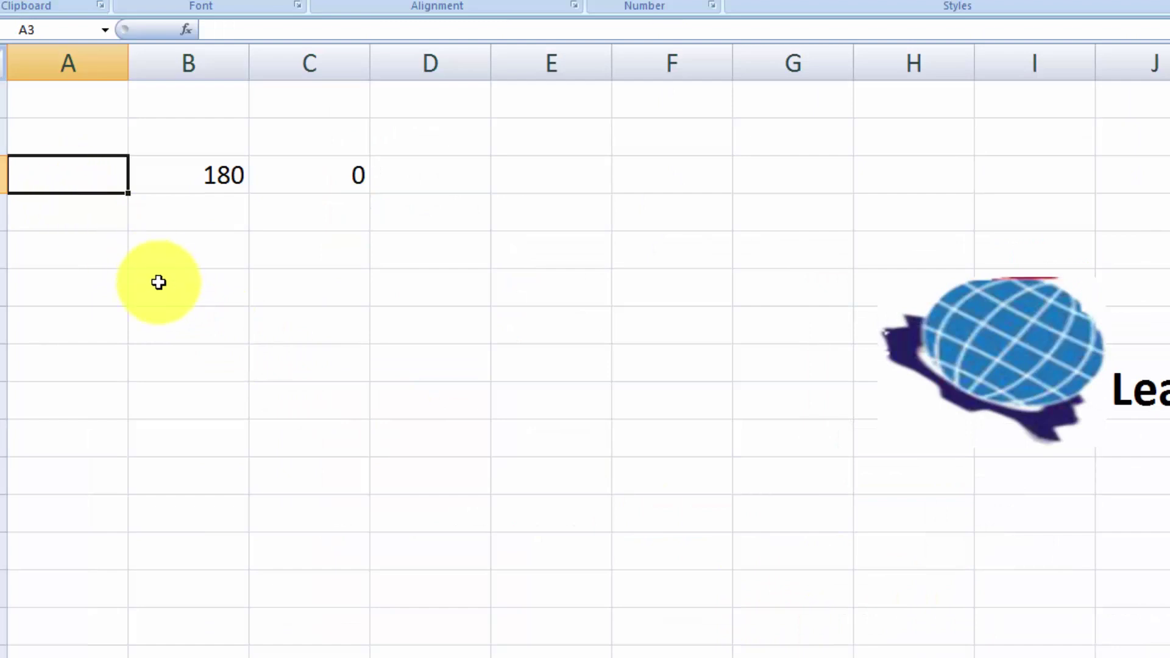
type("3400")
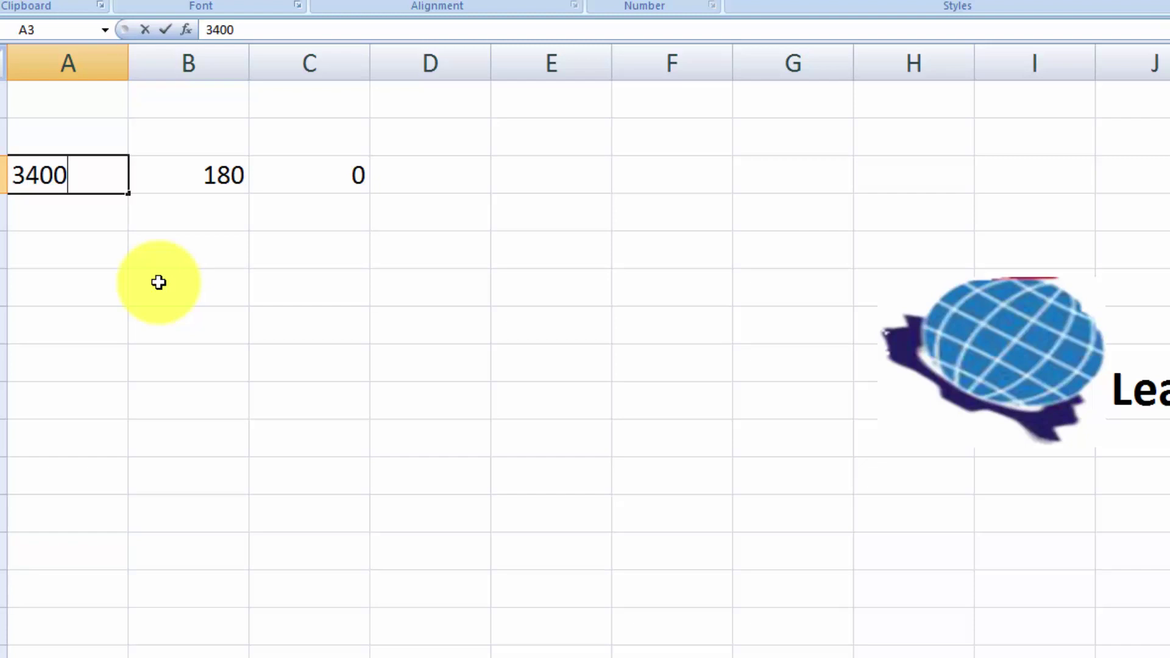
key("Tab")
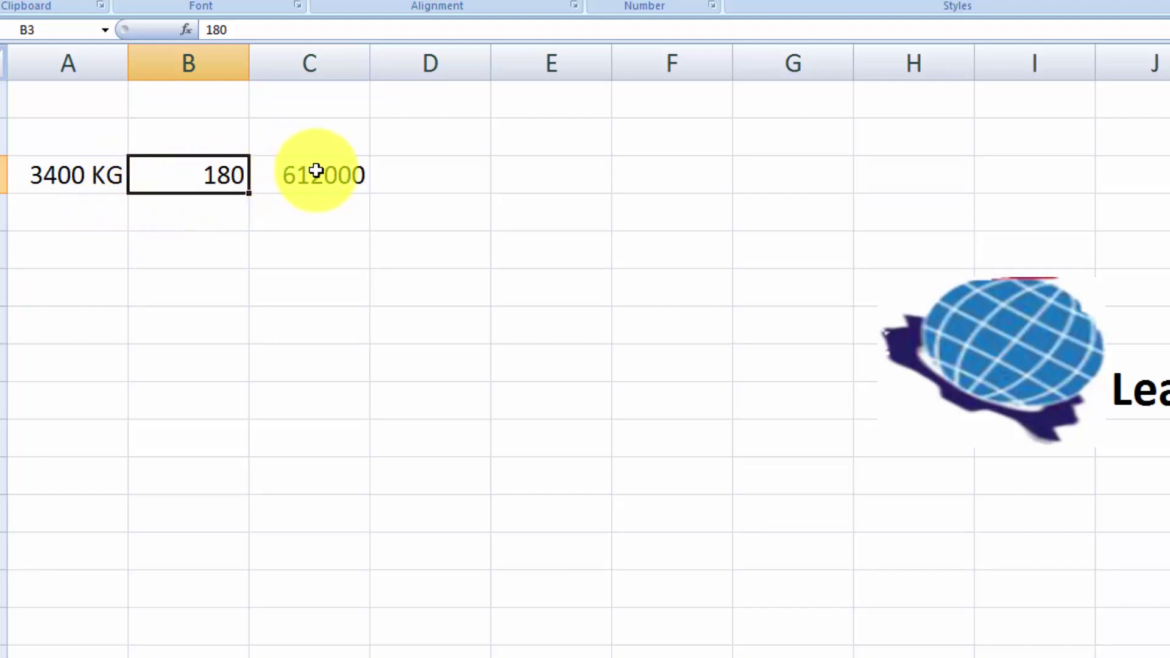
Step: Enter the plain number 42800 in cell A4
left_click(100, 222)
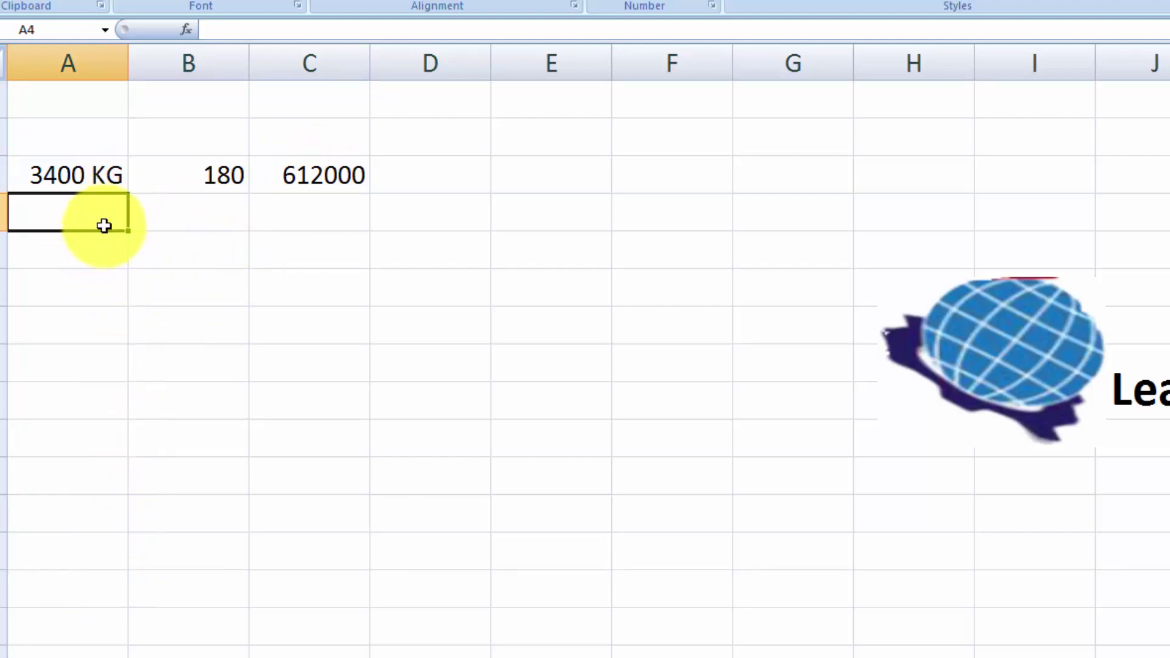
type("42800")
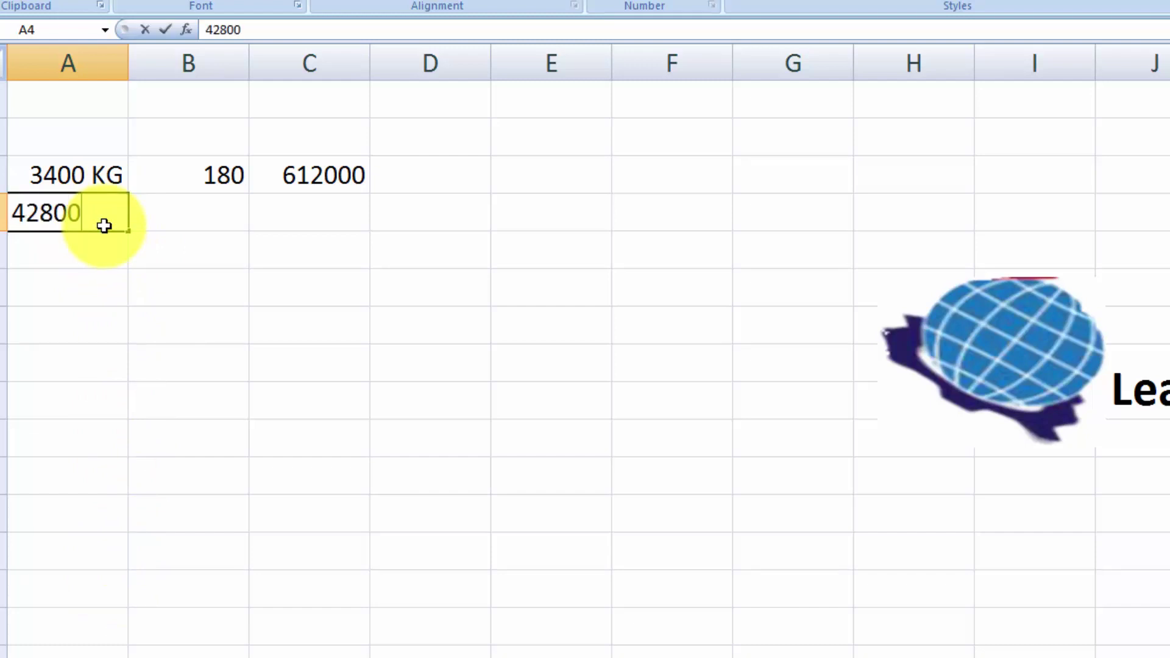
key("Tab")
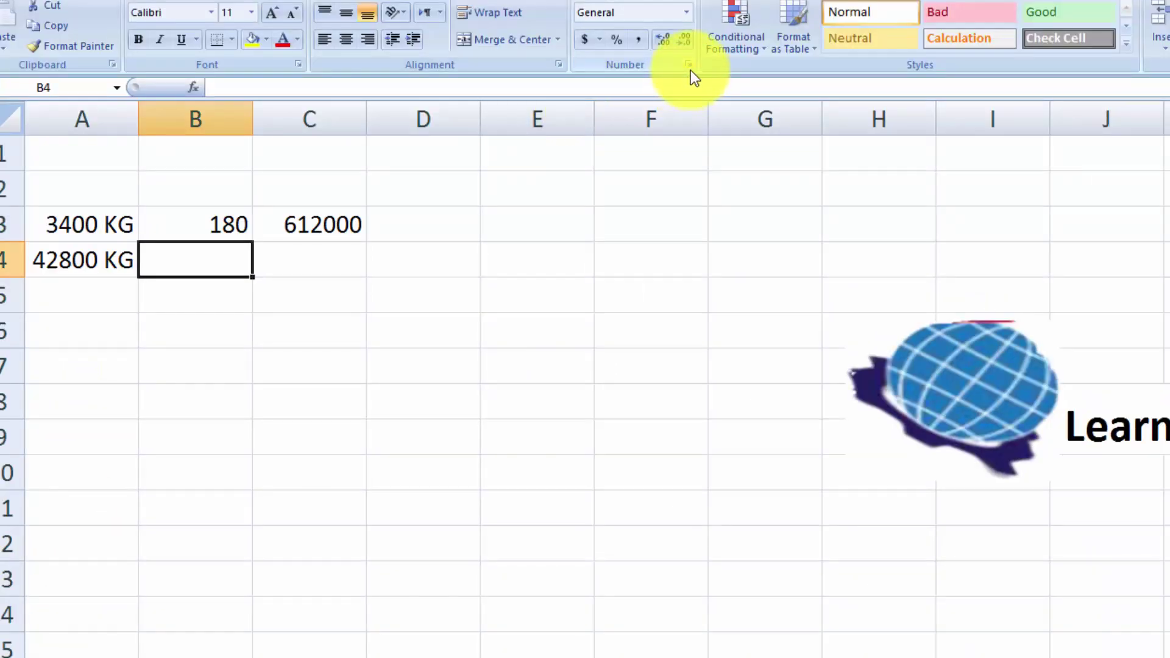
left_click(690, 70)
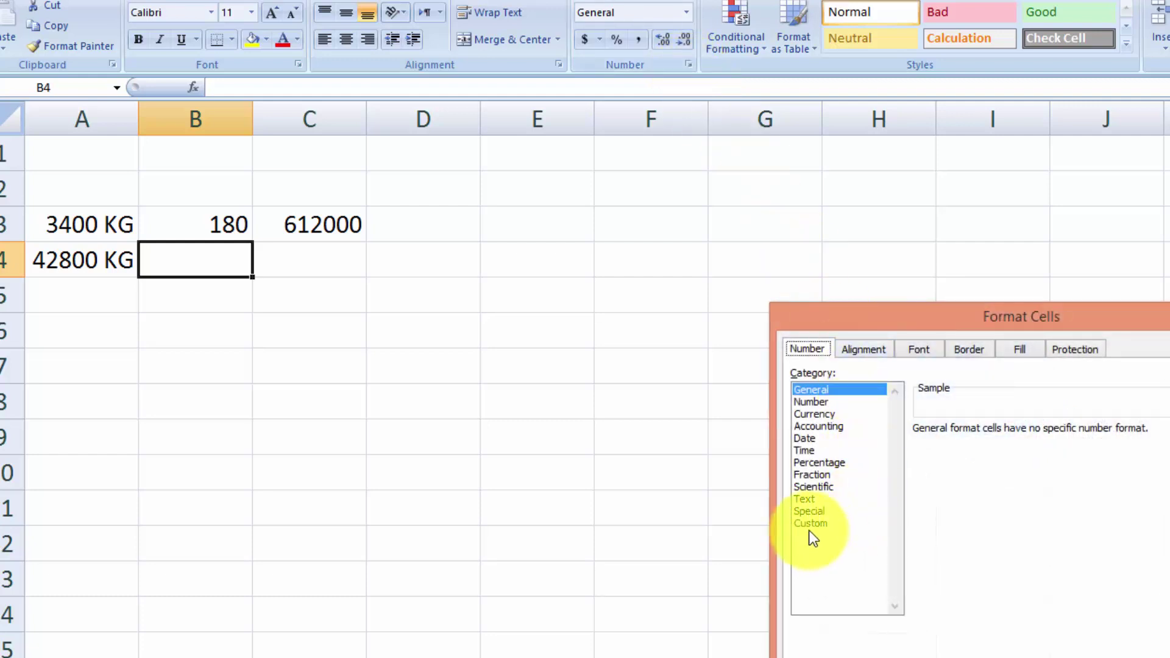
left_click(811, 524)
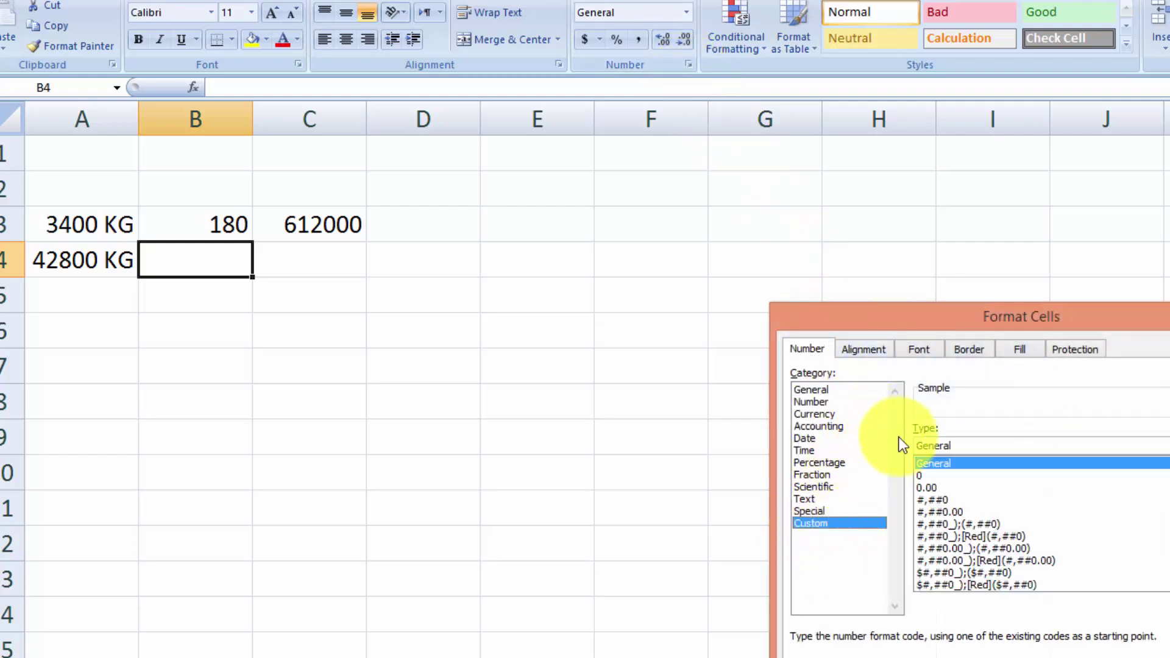
left_click(924, 476)
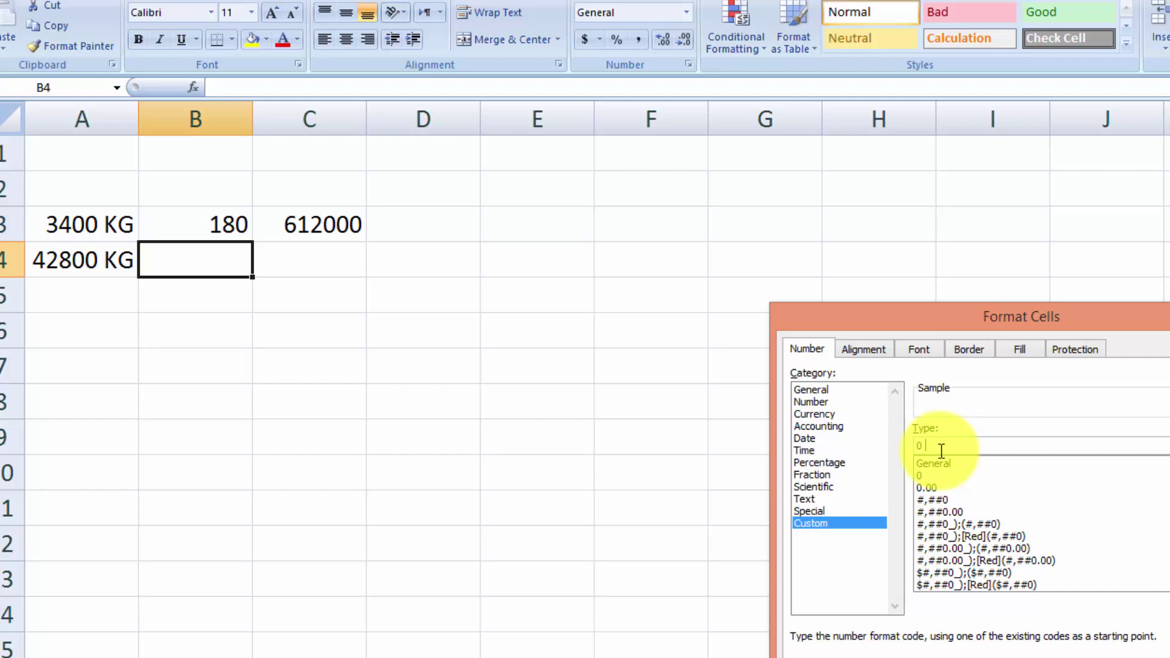
type("KG")
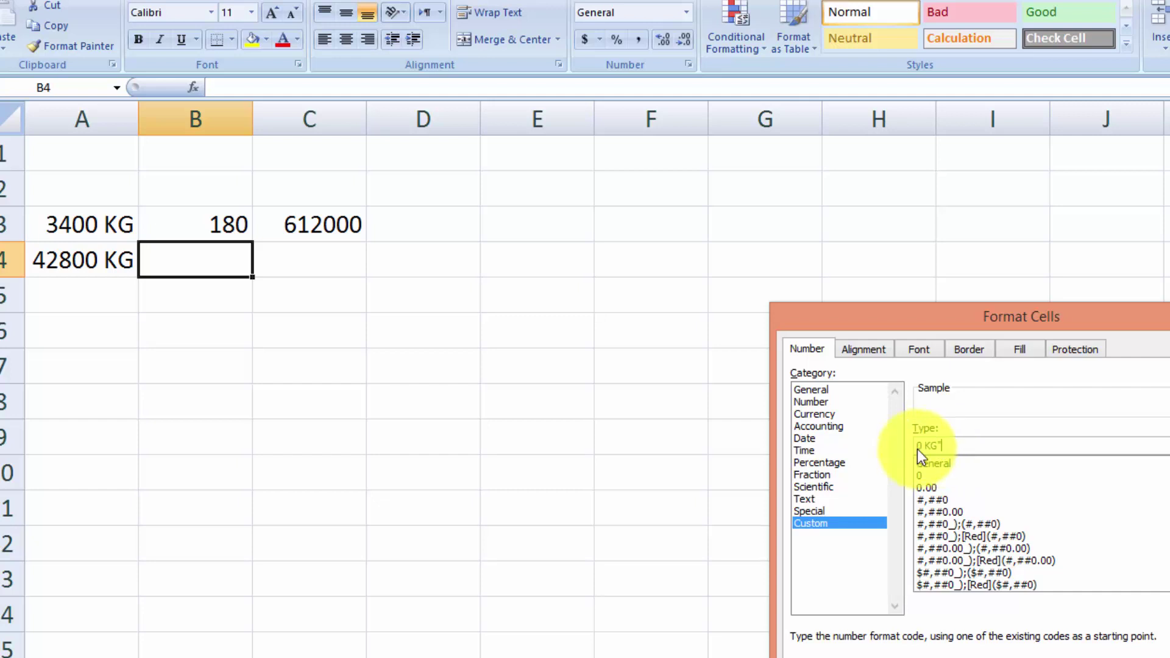
left_click(927, 446)
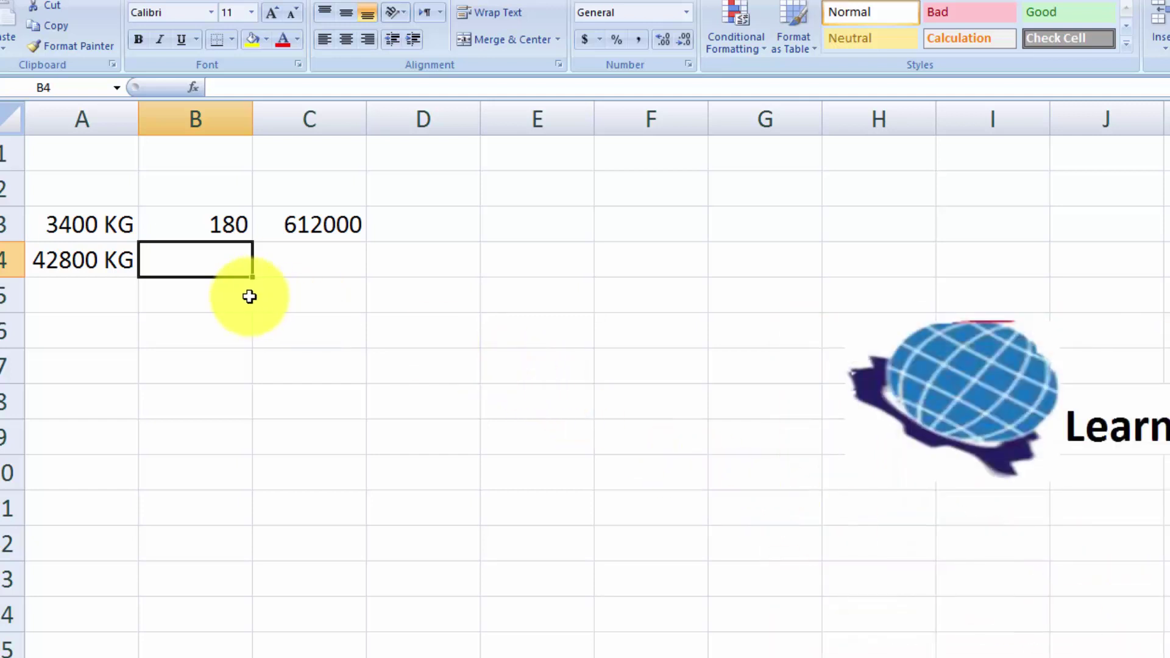
Step: Replace the weight in cell A4 with 56777 and enter 76 in cell B4
left_click(118, 268)
key("Delete")
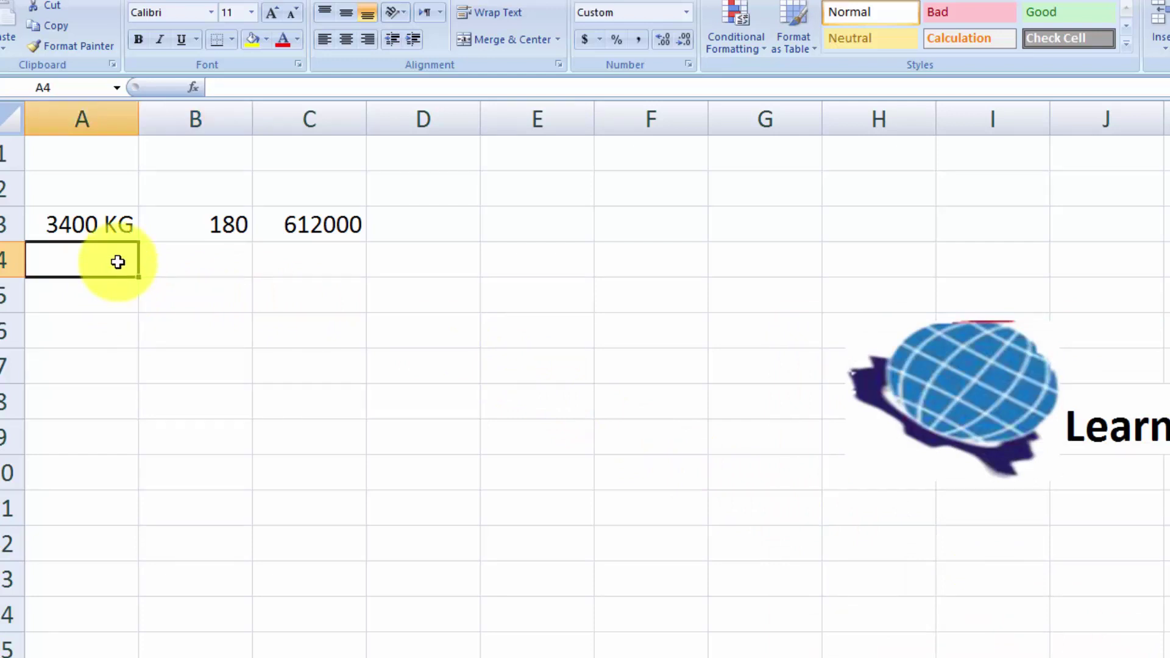
key("Right")
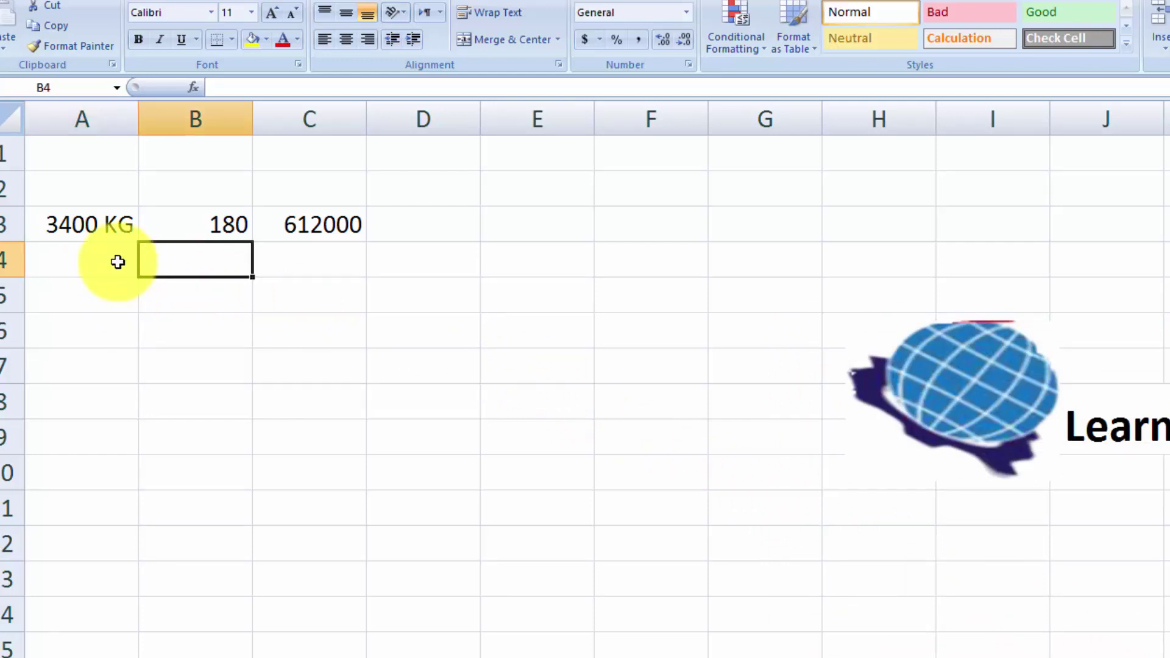
left_click(117, 262)
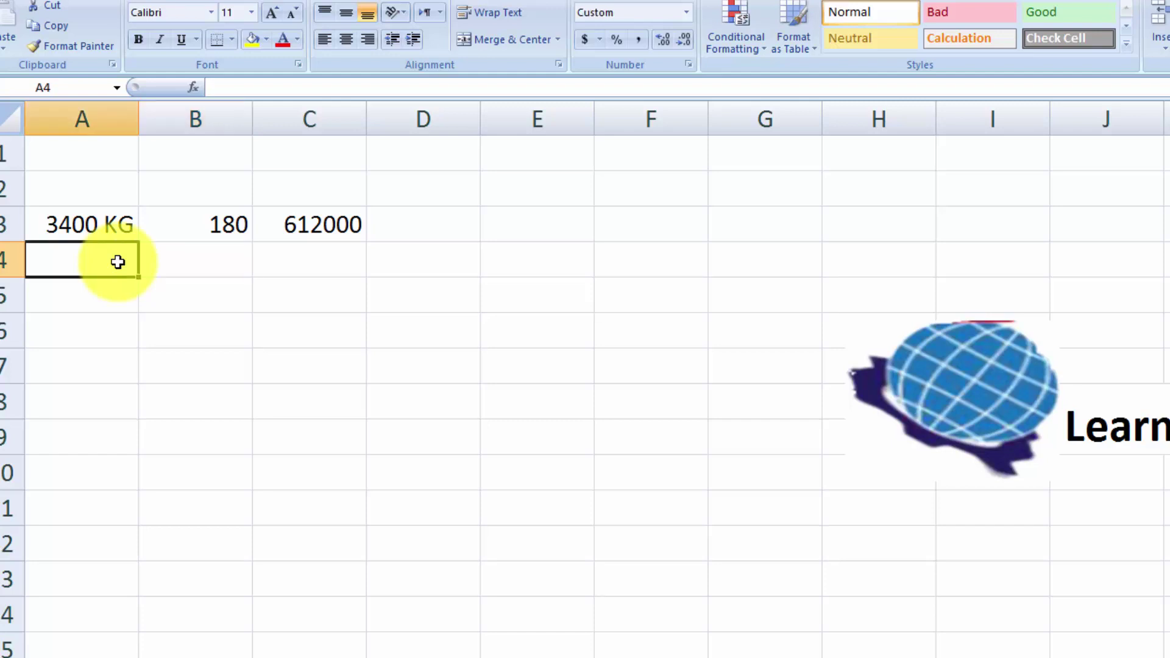
type("56777")
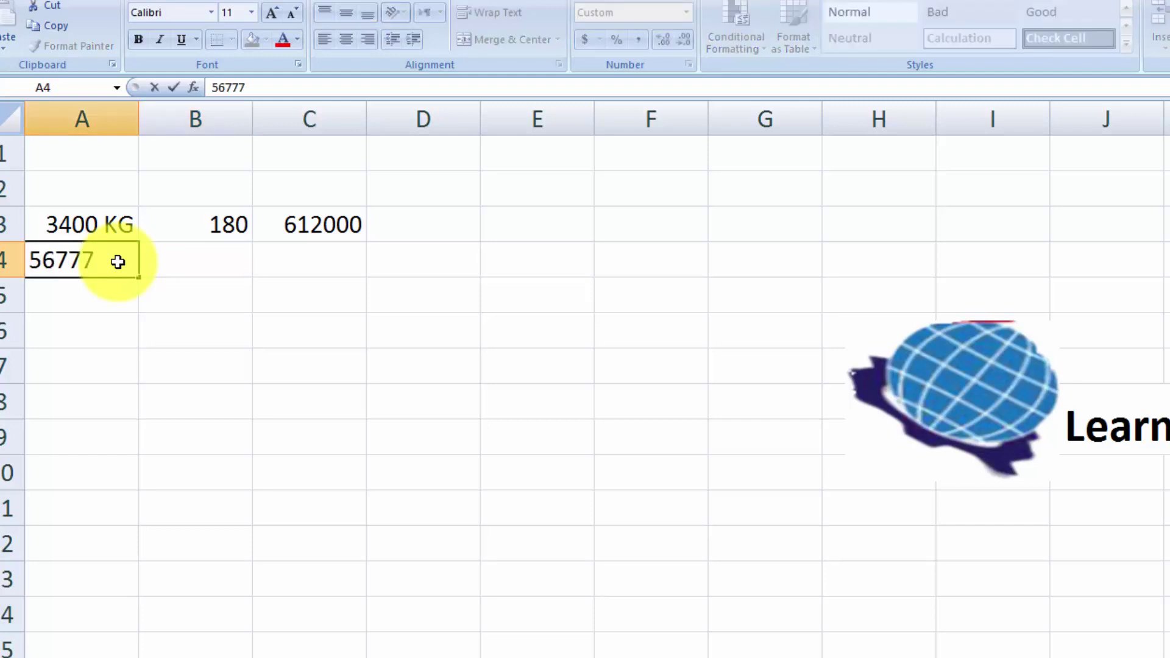
key("Right")
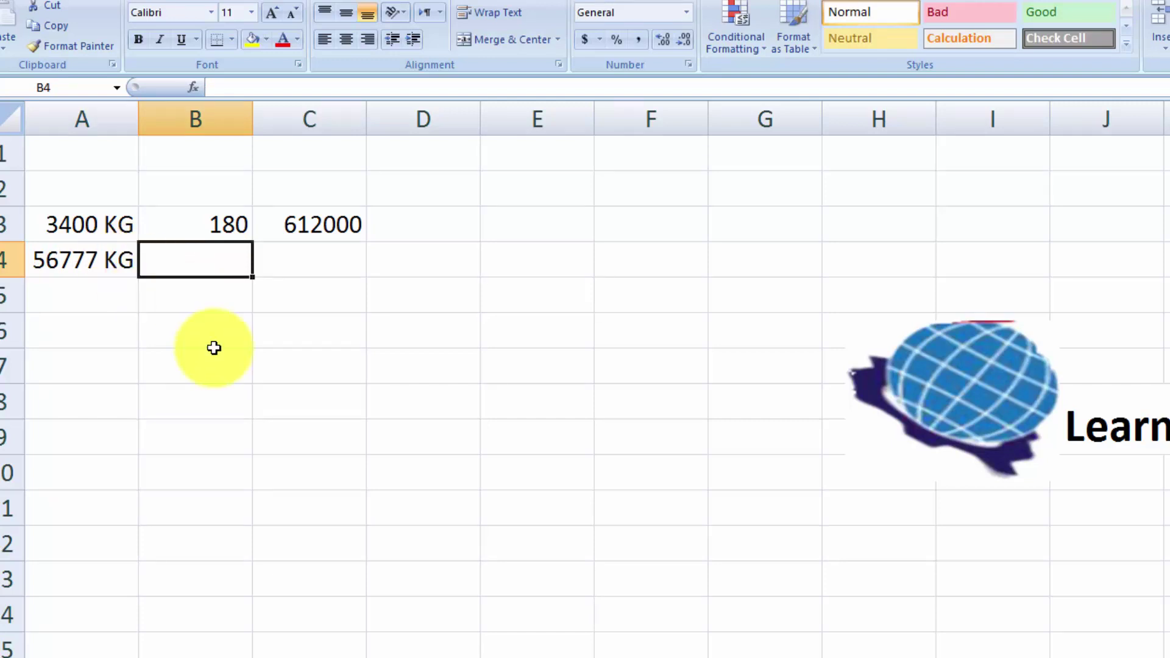
type("76")
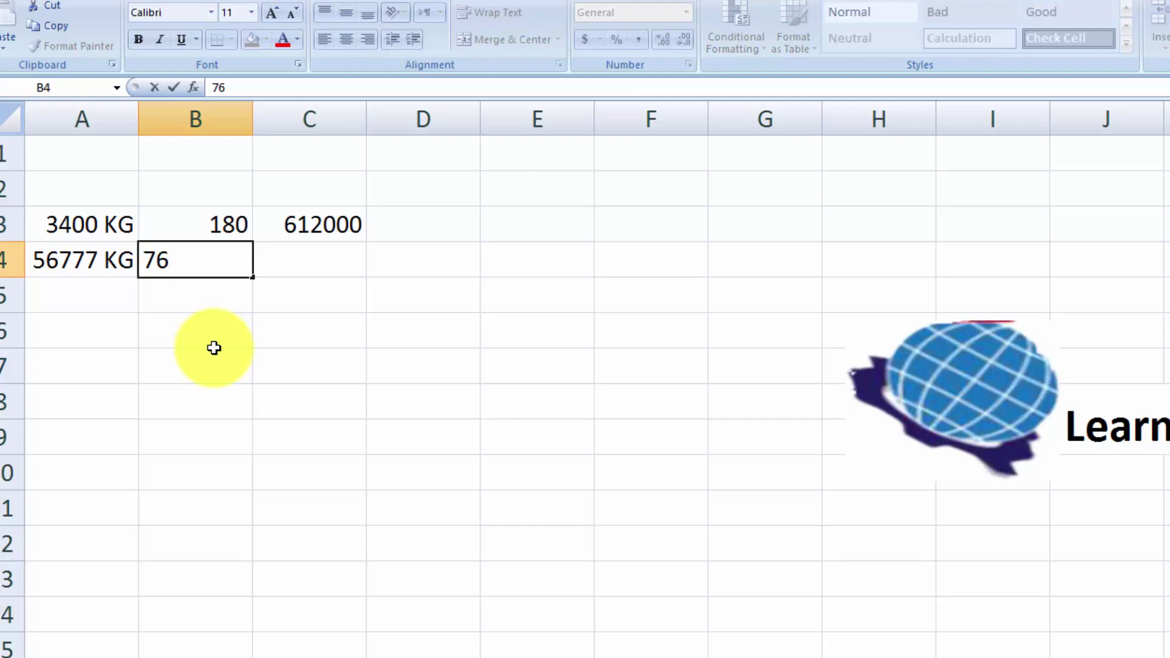
key("Right")
Step: Multiply the weight by the rate in C4 with the formula =A4*B4
type("=")
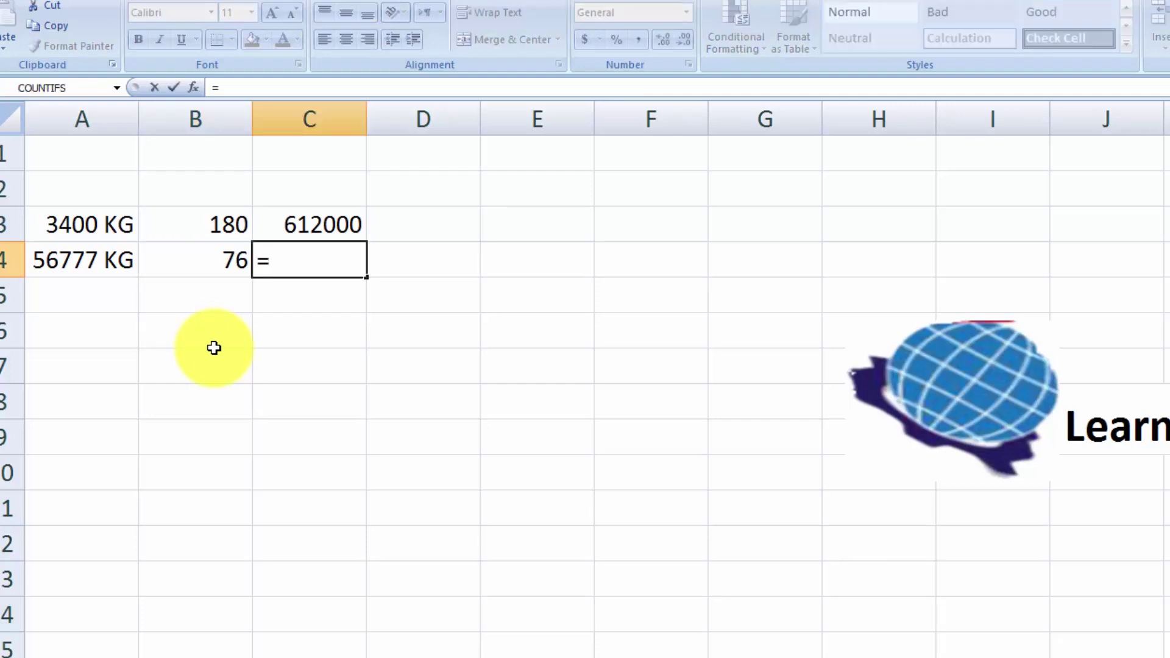
key("Left")
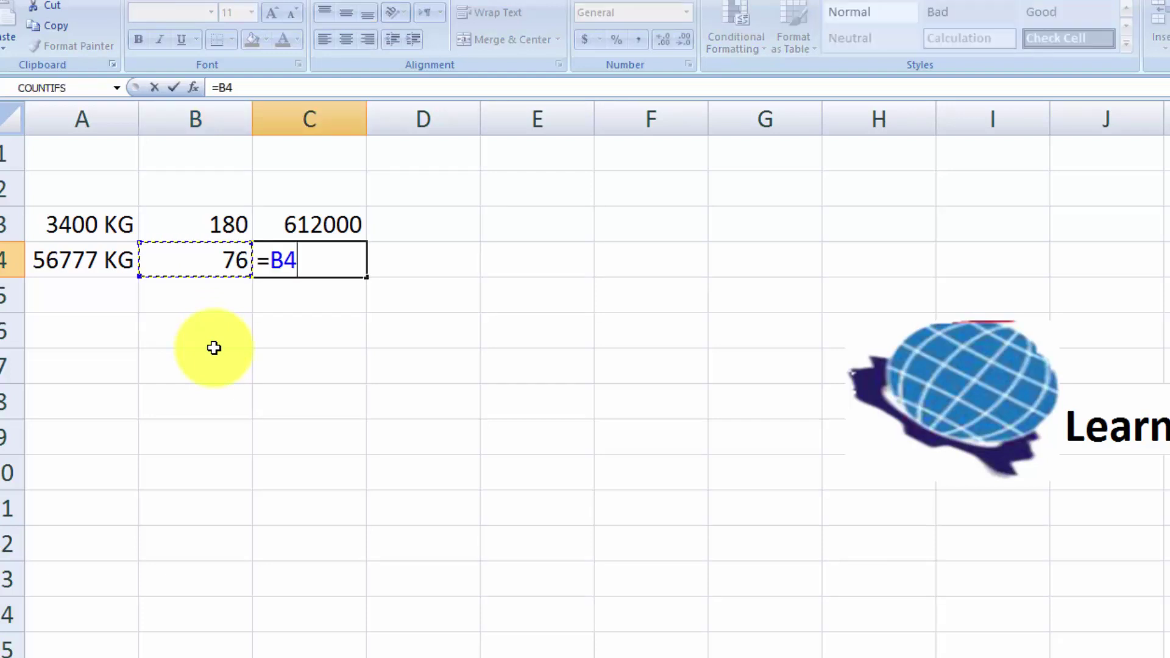
key("Left")
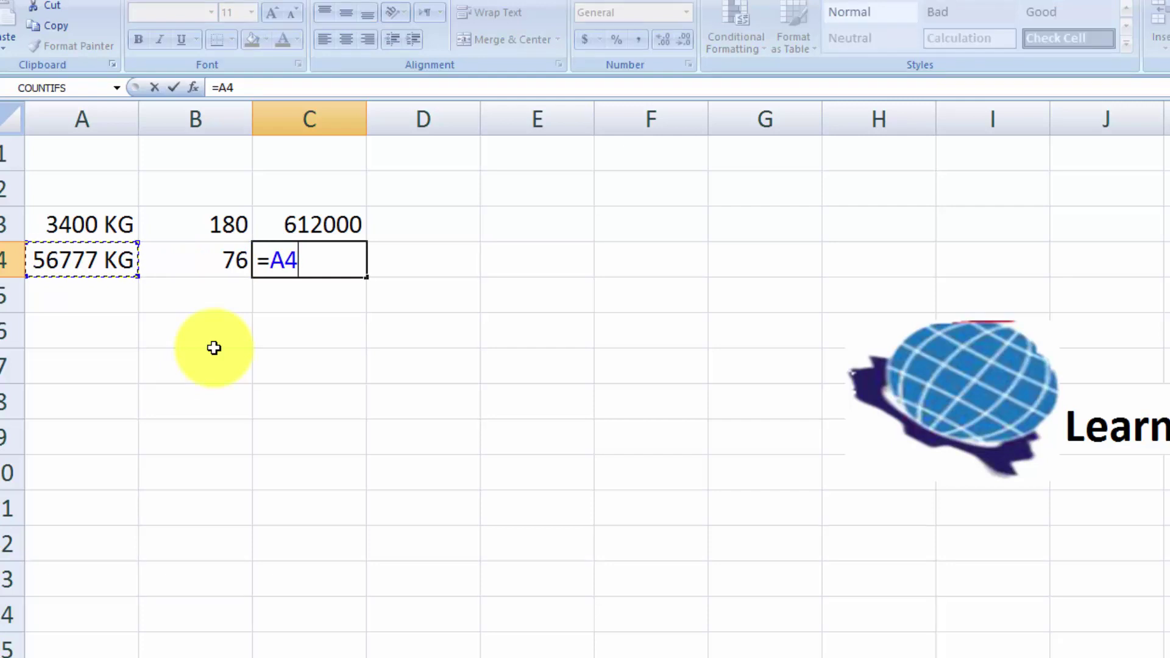
type("*")
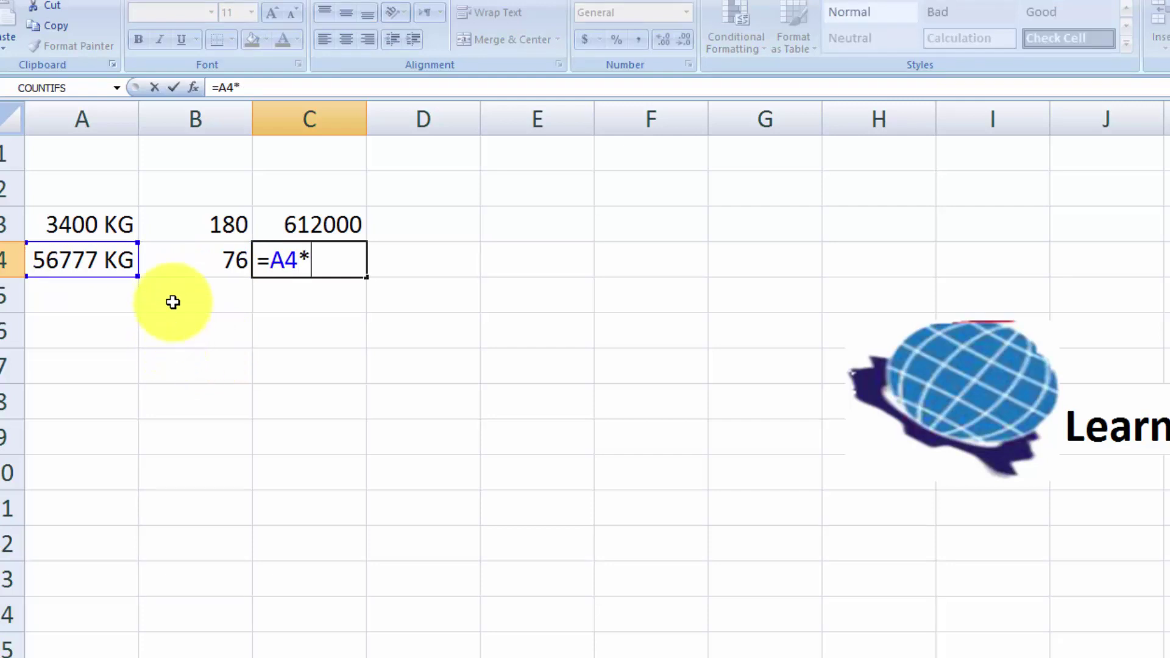
left_click(183, 269)
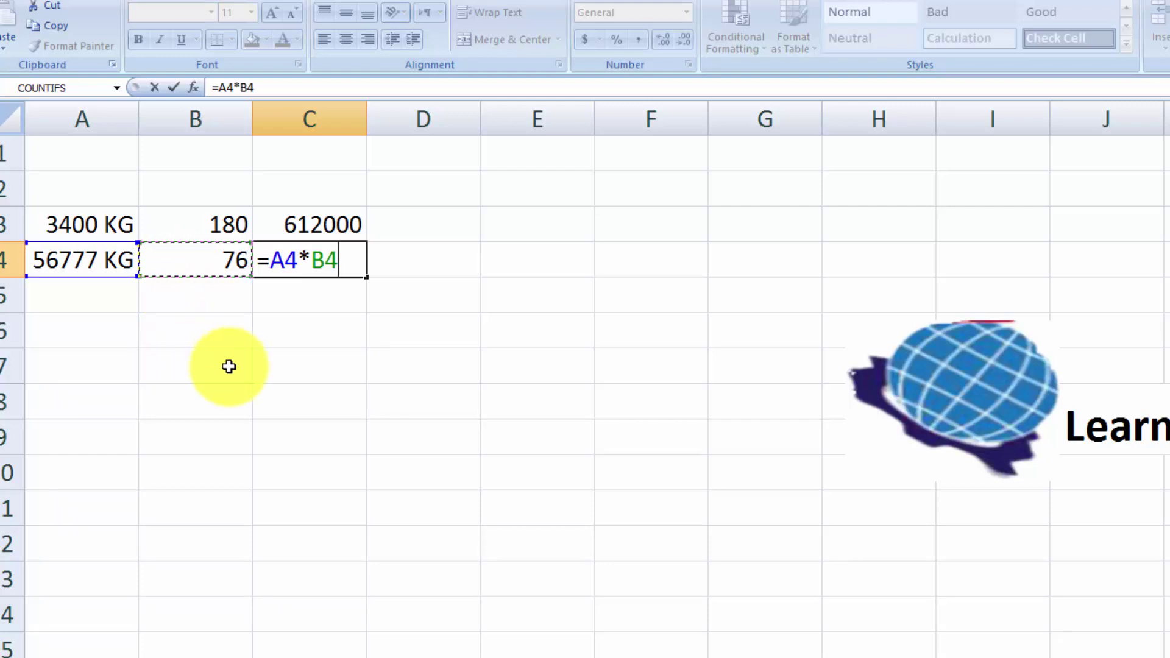
key("Return")
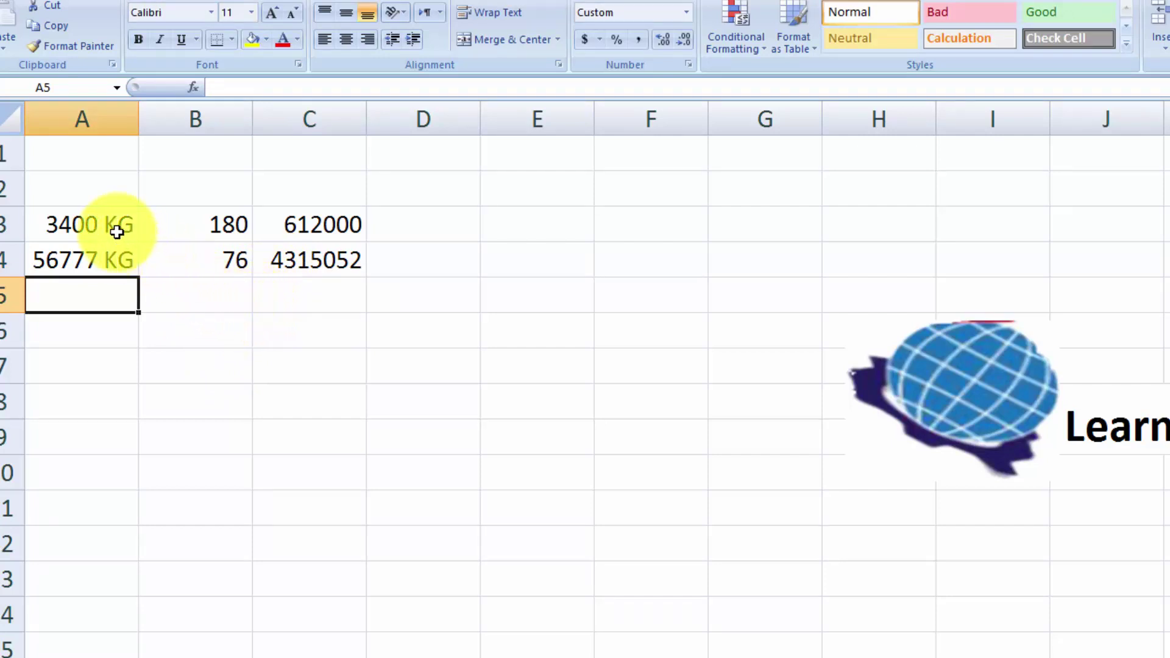
Step: Enter 3480 $ as literal text in cell E4 and the number 32 in cell F4
left_click(491, 257)
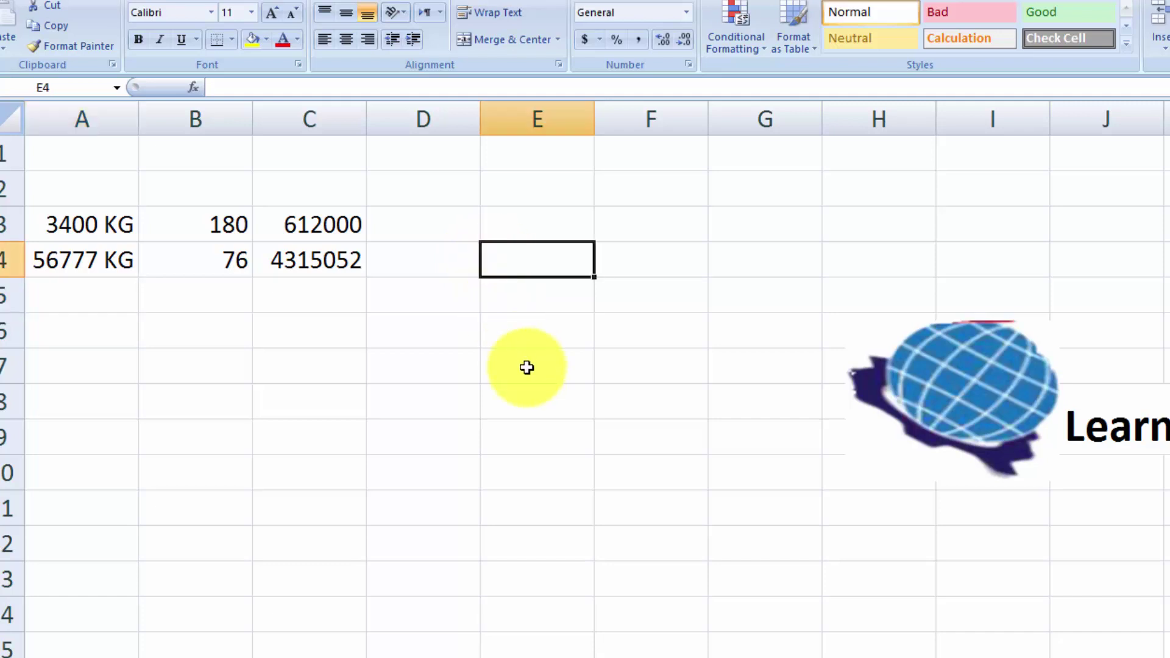
type("34")
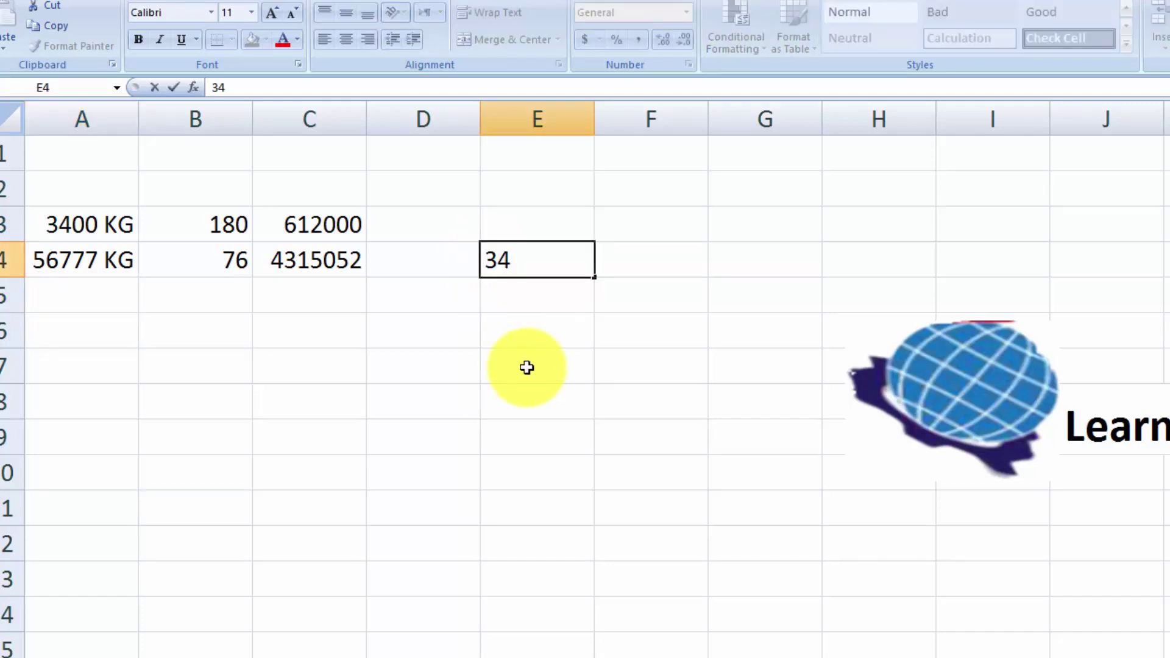
type("80 $")
key("Tab")
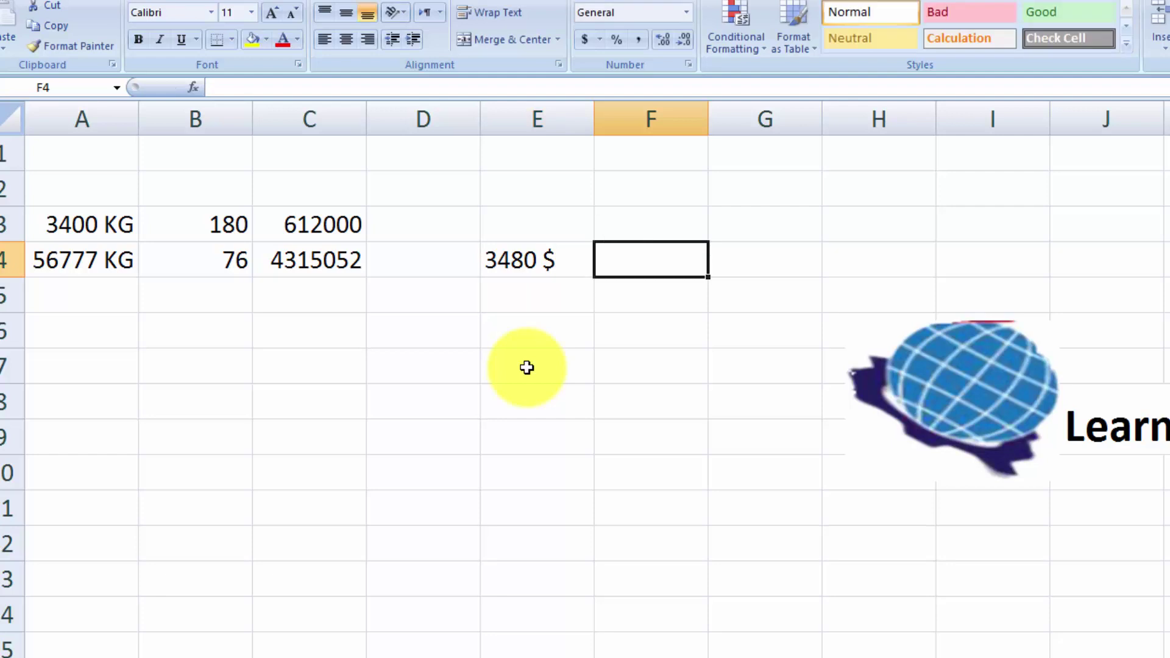
type("32")
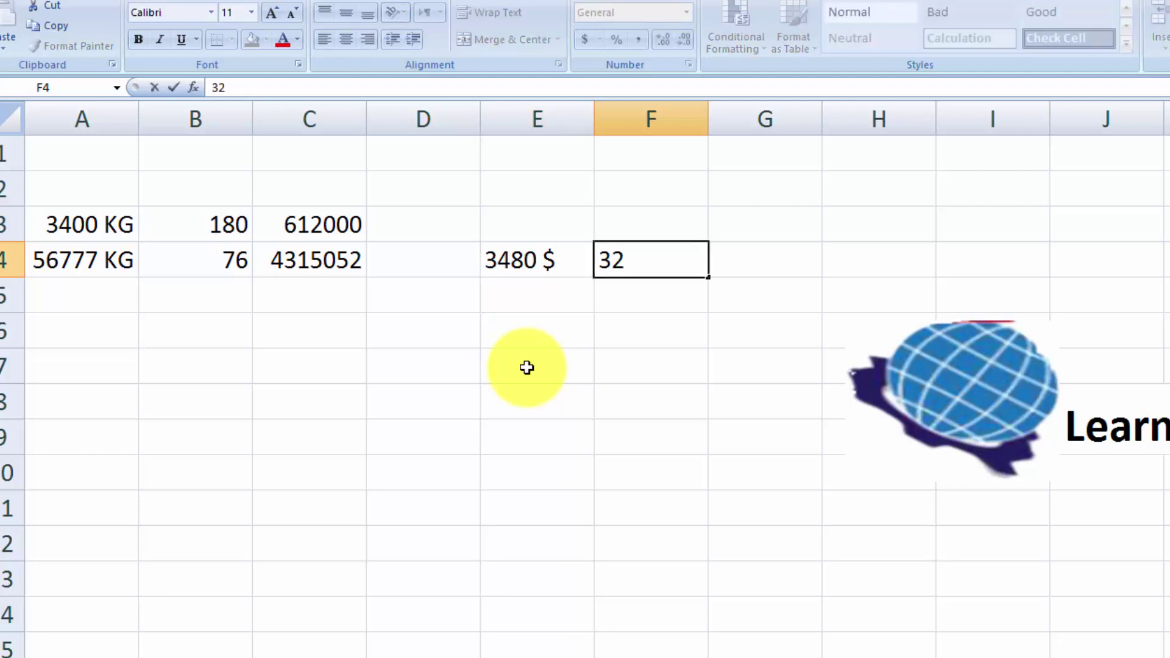
key("Tab")
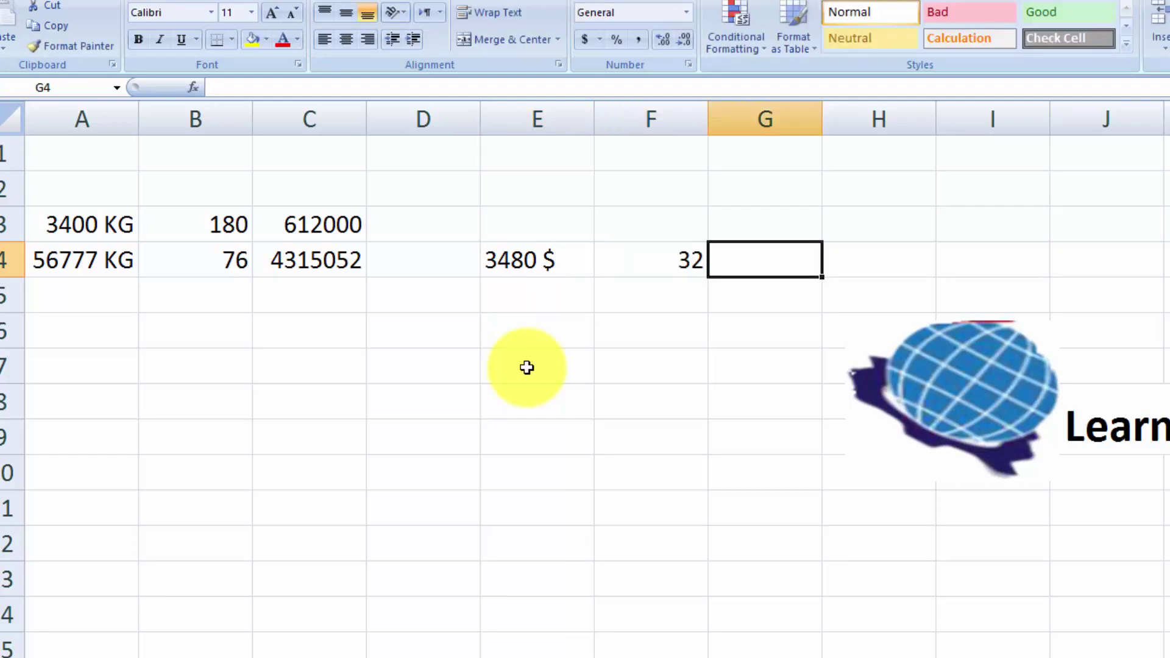
Step: Multiply the dollar amount by the quantity in G4 with the formula =E4*F4
type("=")
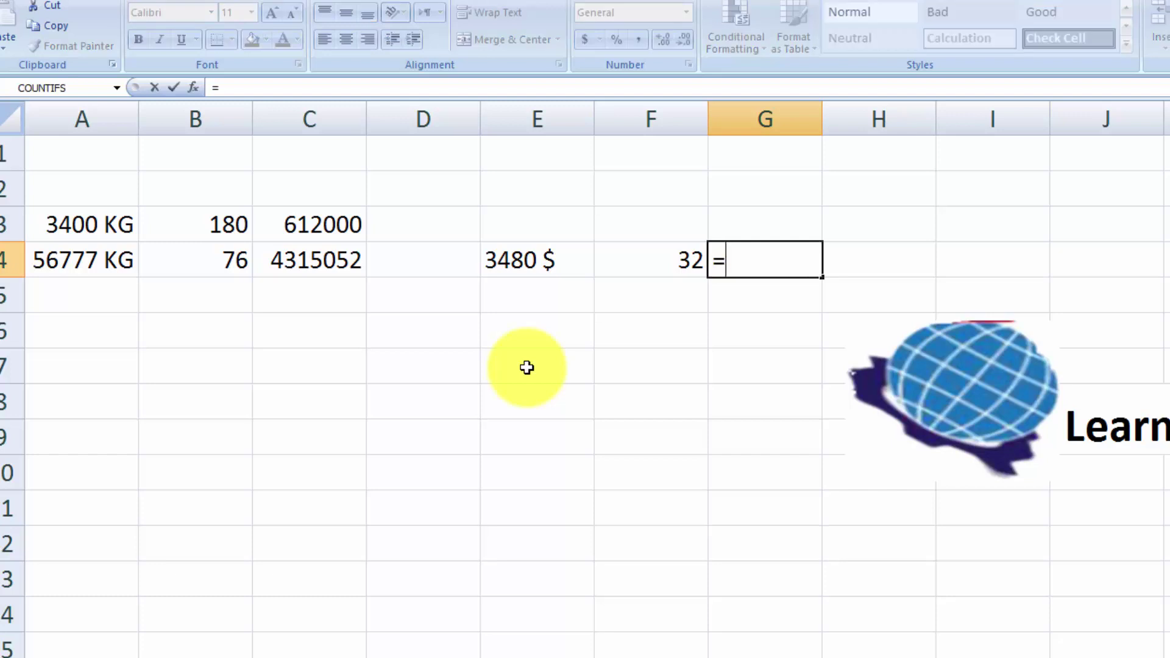
key("Left")
key("Left")
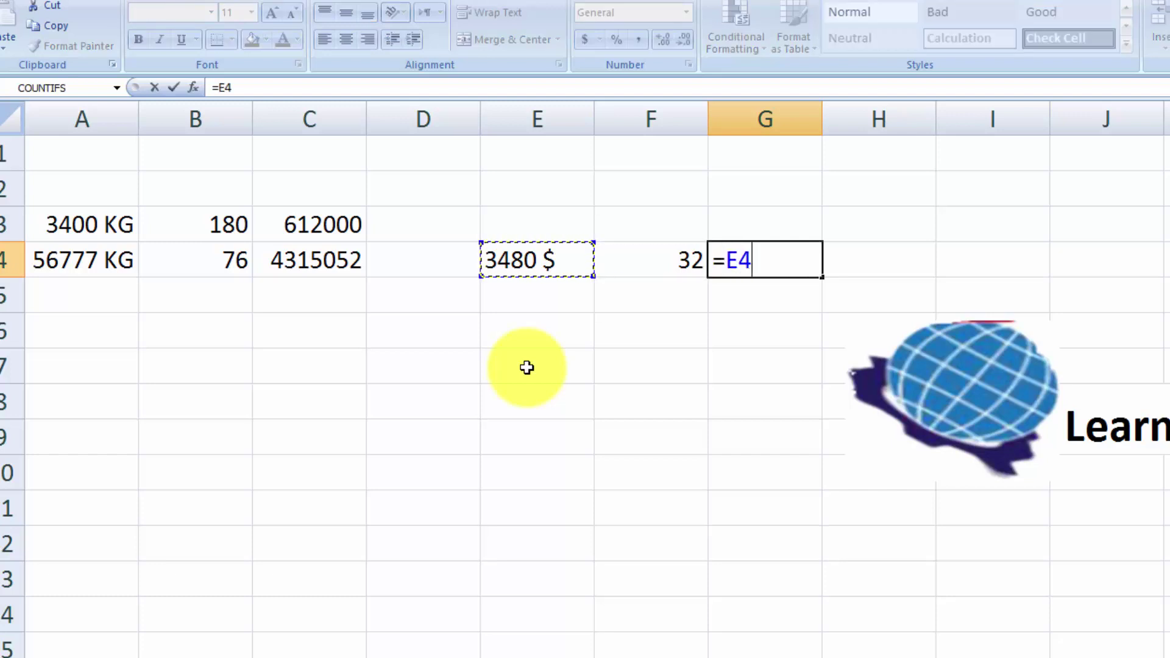
type("*")
key("Left")
key("Return")
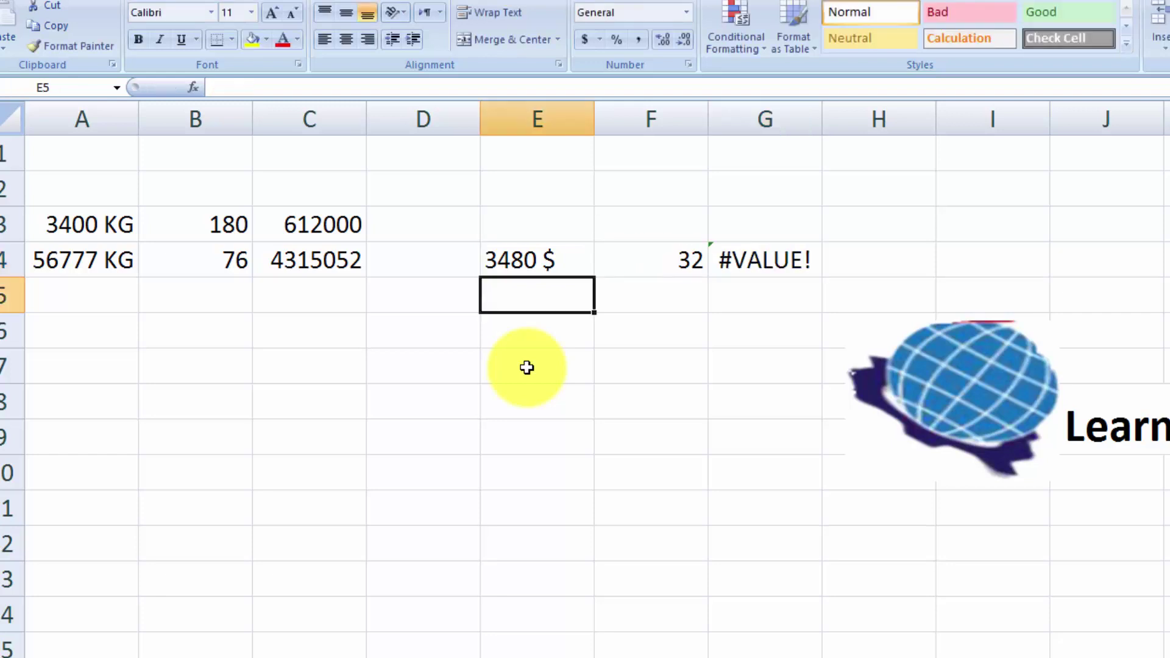
Step: Clear the text amount from cell E4
left_click(497, 262)
key("BackSpace")
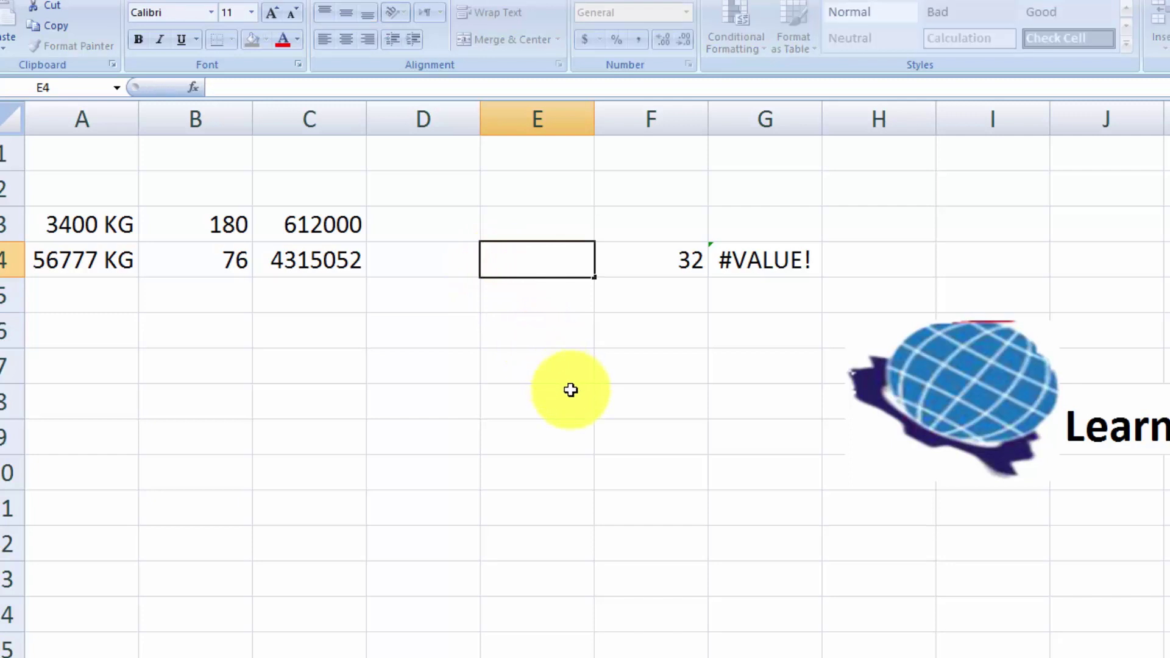
left_click(569, 390)
Step: Apply the custom number format 0 "$" to the cells E4:E11
left_click(521, 266)
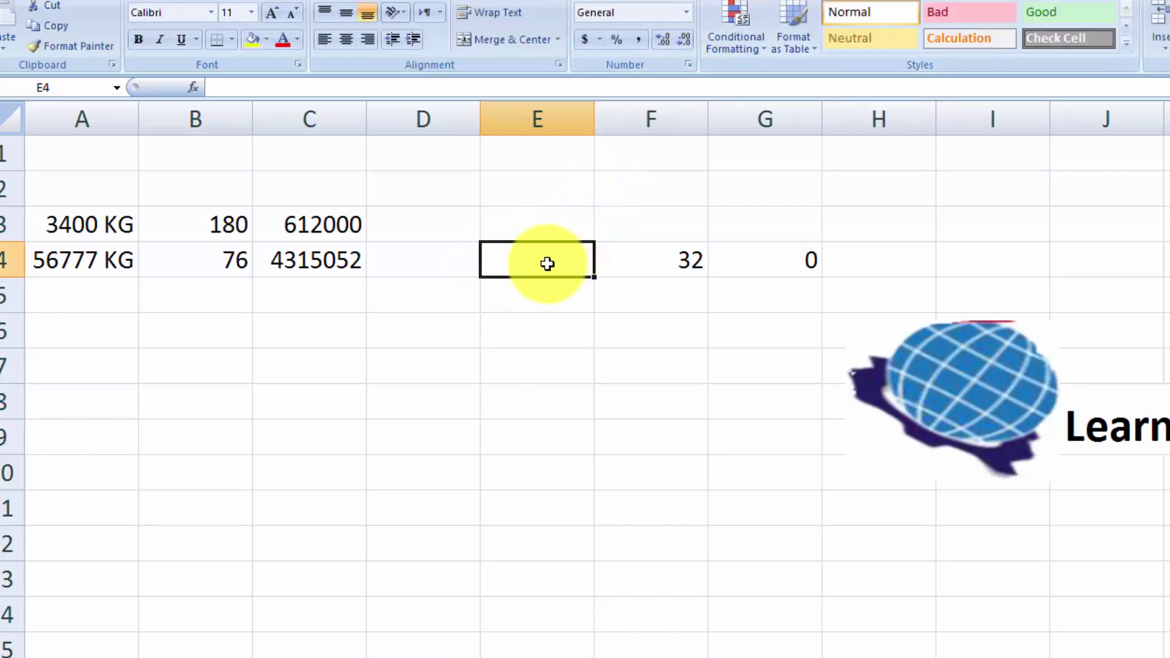
left_click_drag(546, 258, 536, 505)
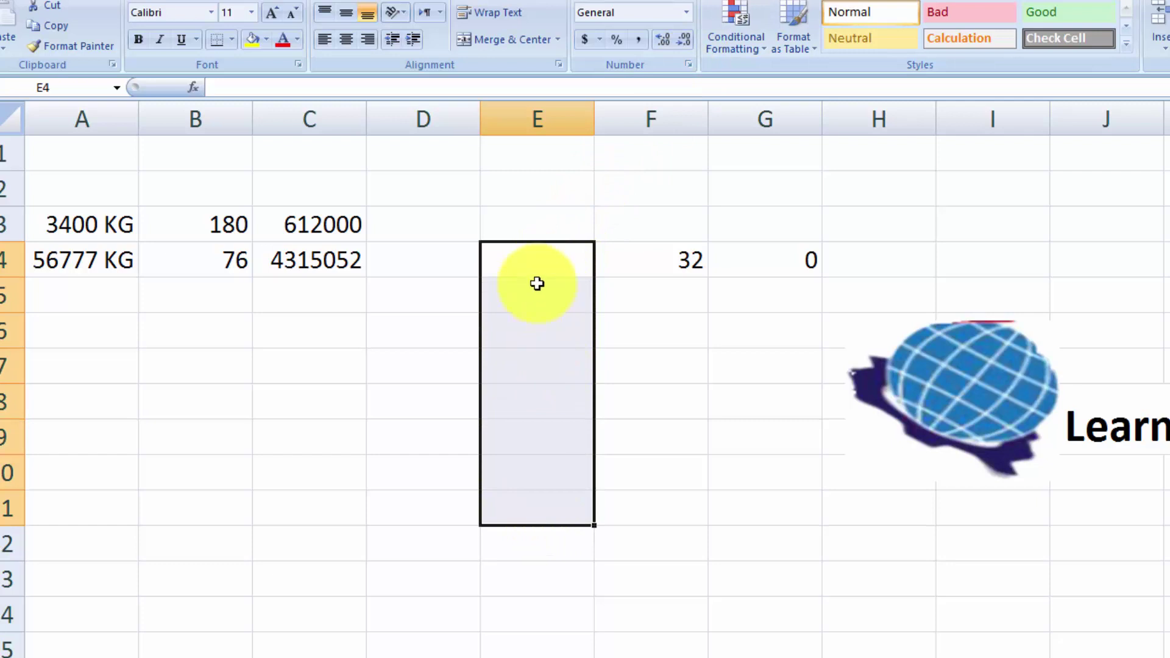
left_click(688, 64)
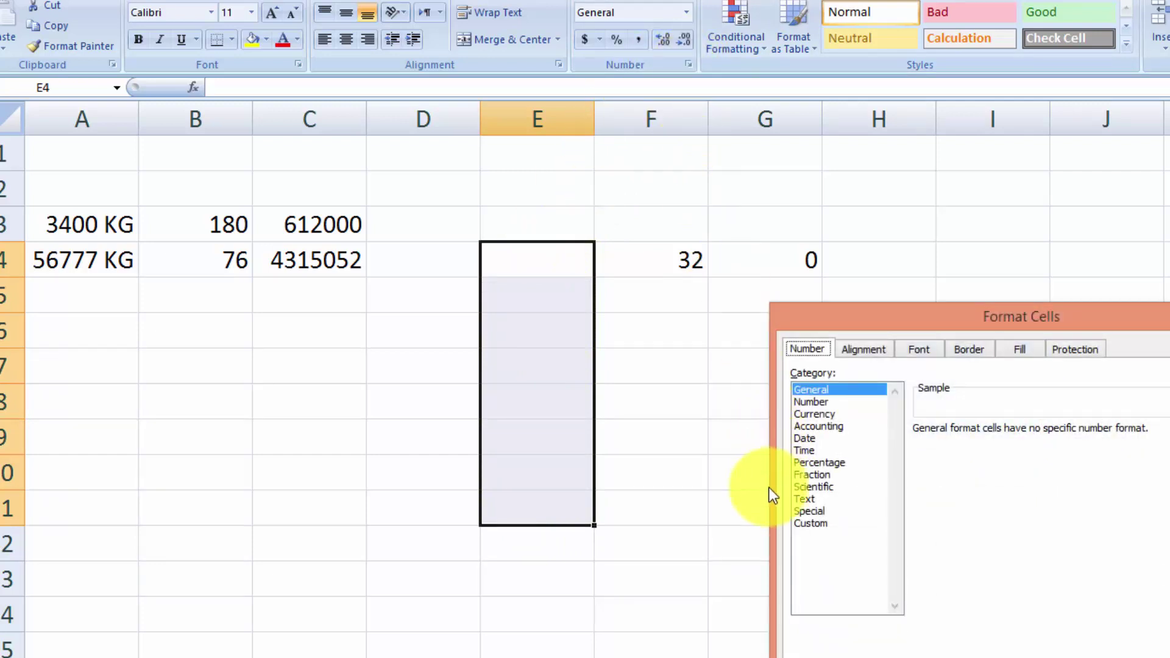
left_click(806, 524)
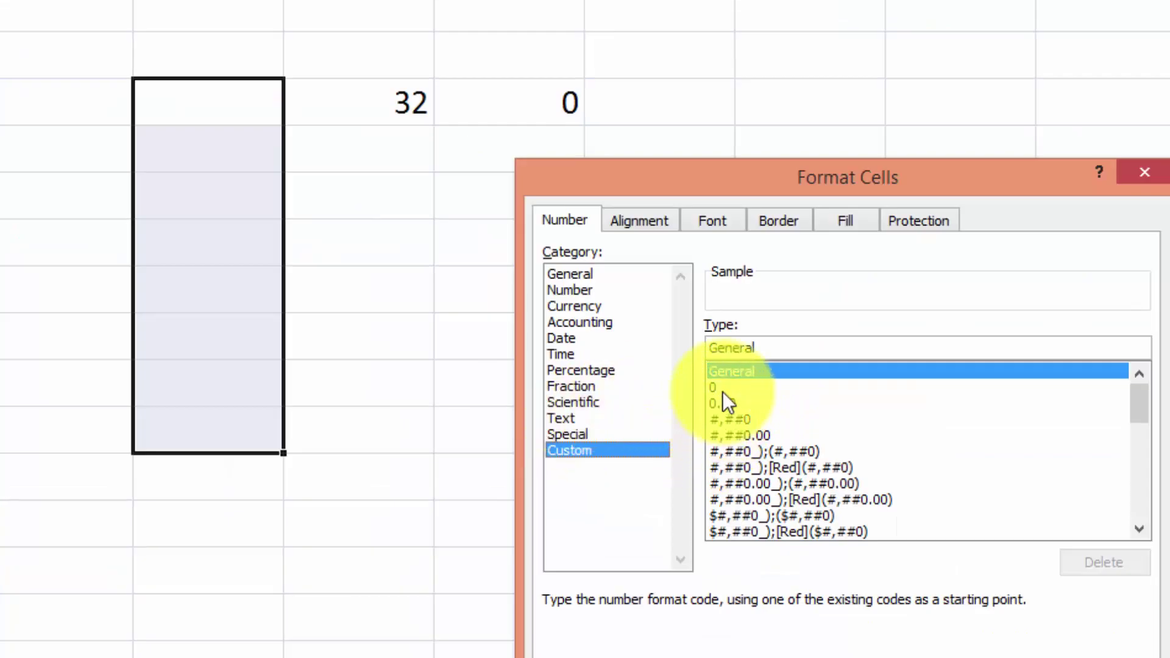
left_click(929, 476)
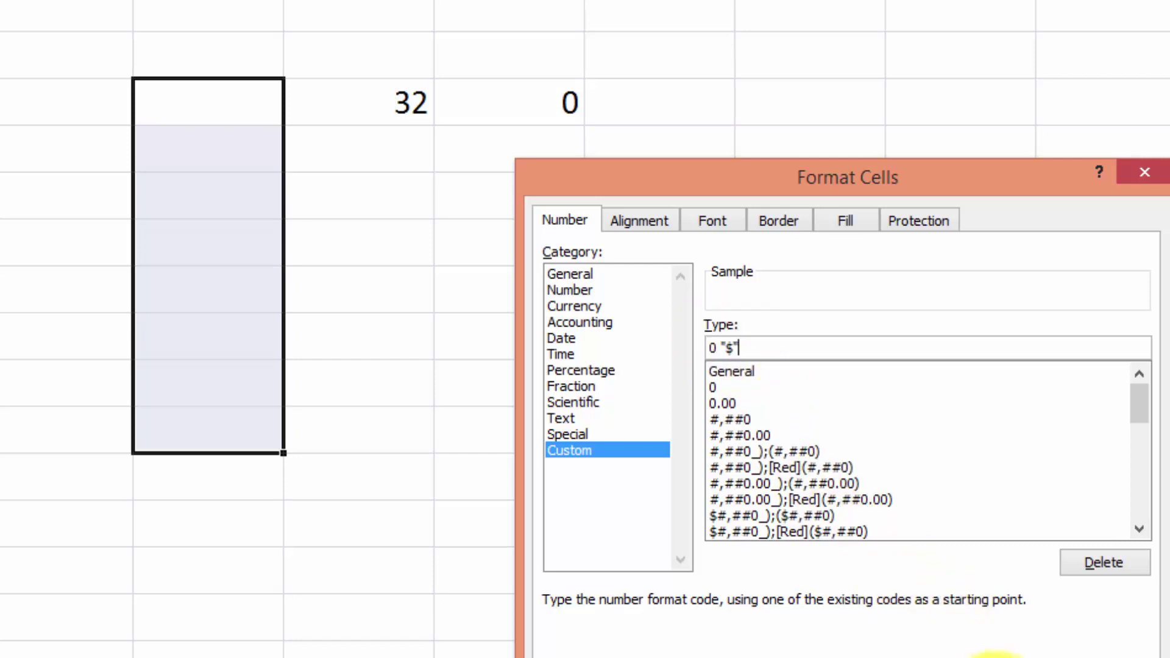
left_click(997, 657)
Step: Enter the plain number 3456 in cell E4
left_click(166, 105)
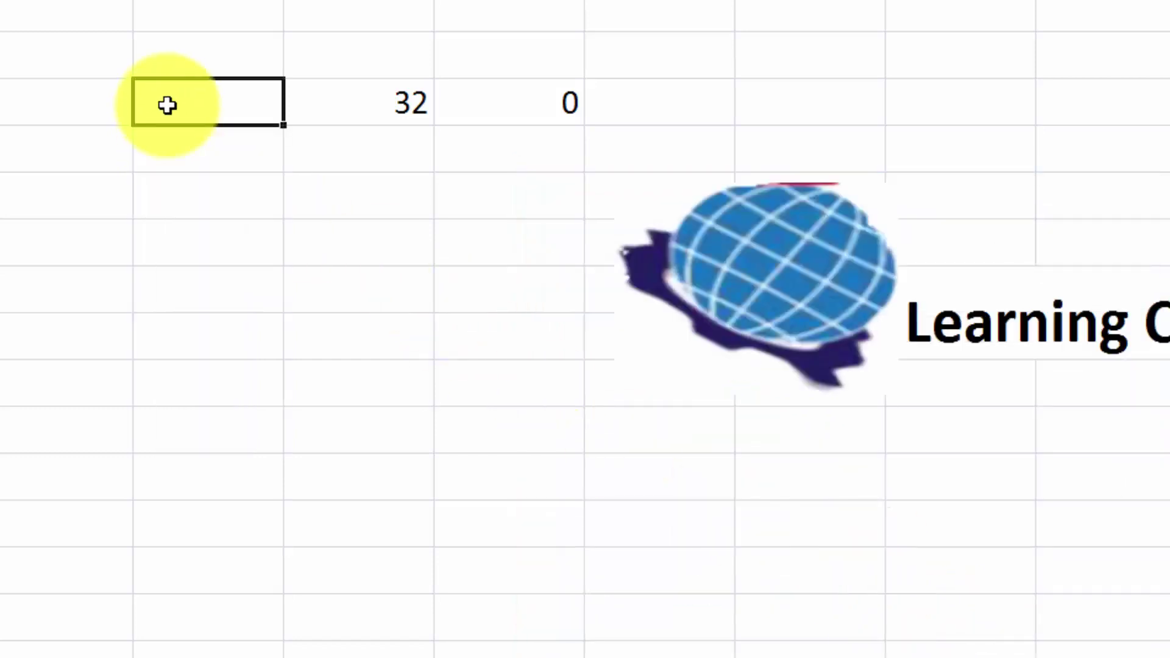
type("3456")
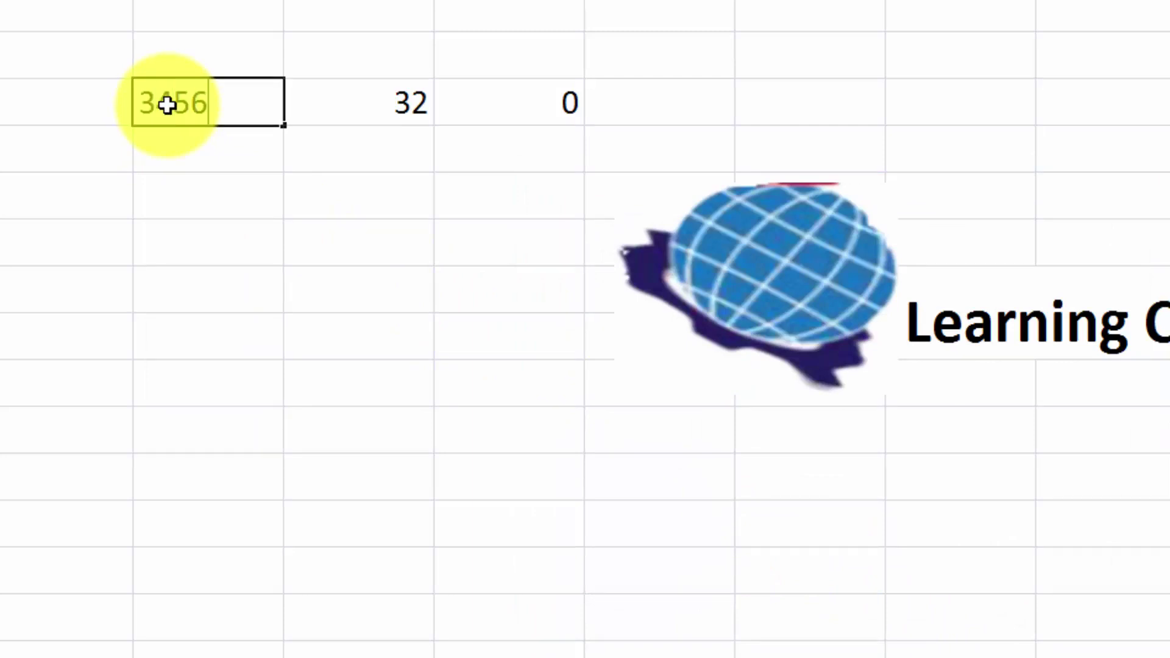
key("Tab")
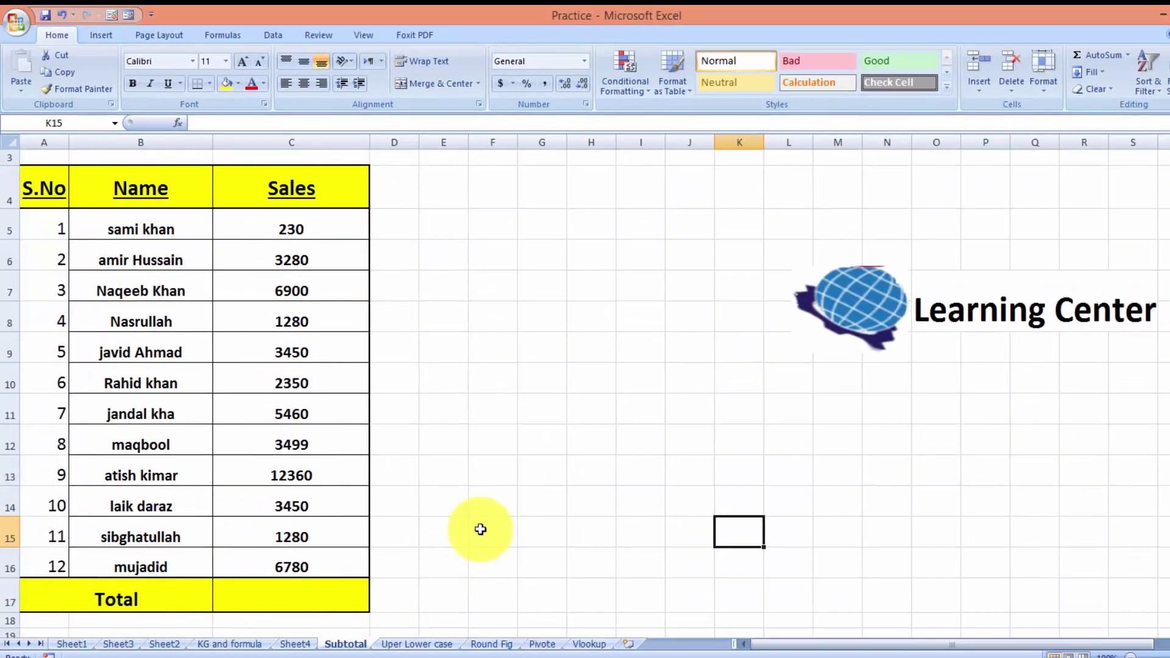
Step: Total the Sales column in cell C17 of the Subtotal sheet with =SUM(C5:C16)
left_click(481, 530)
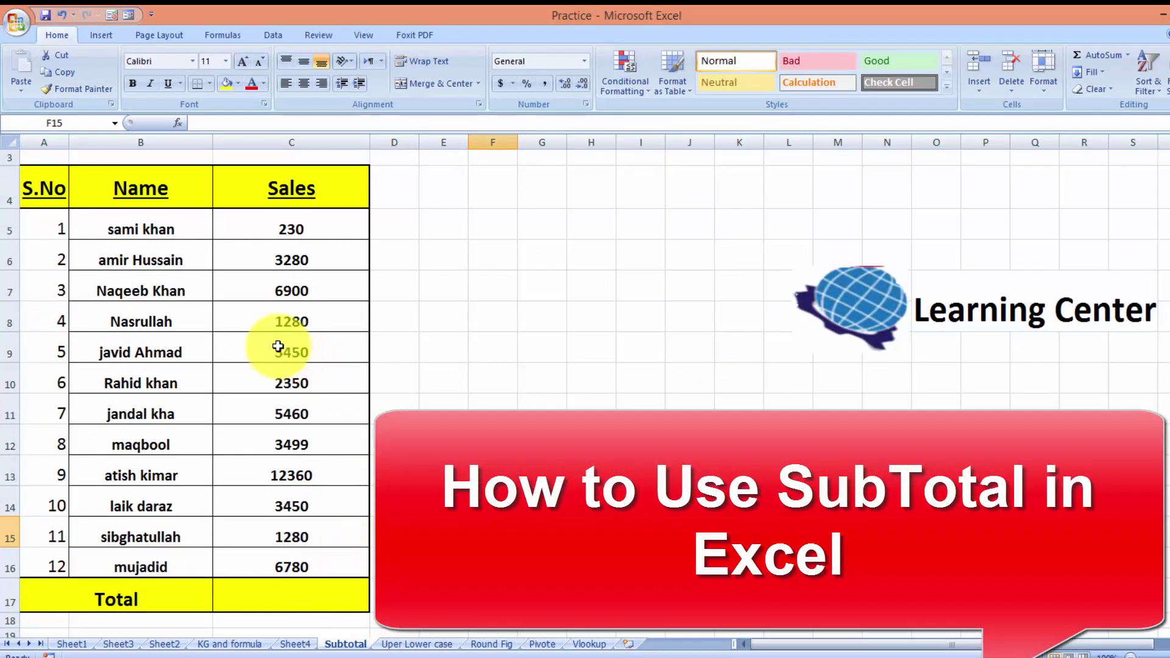
left_click(308, 592)
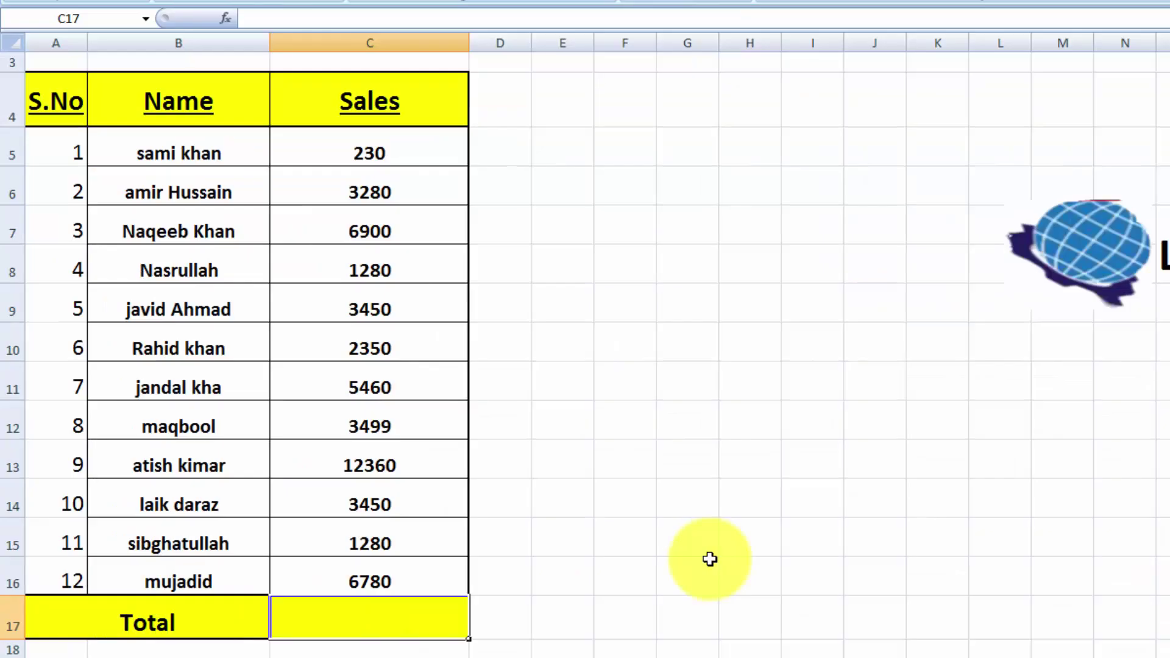
key("alt+equal")
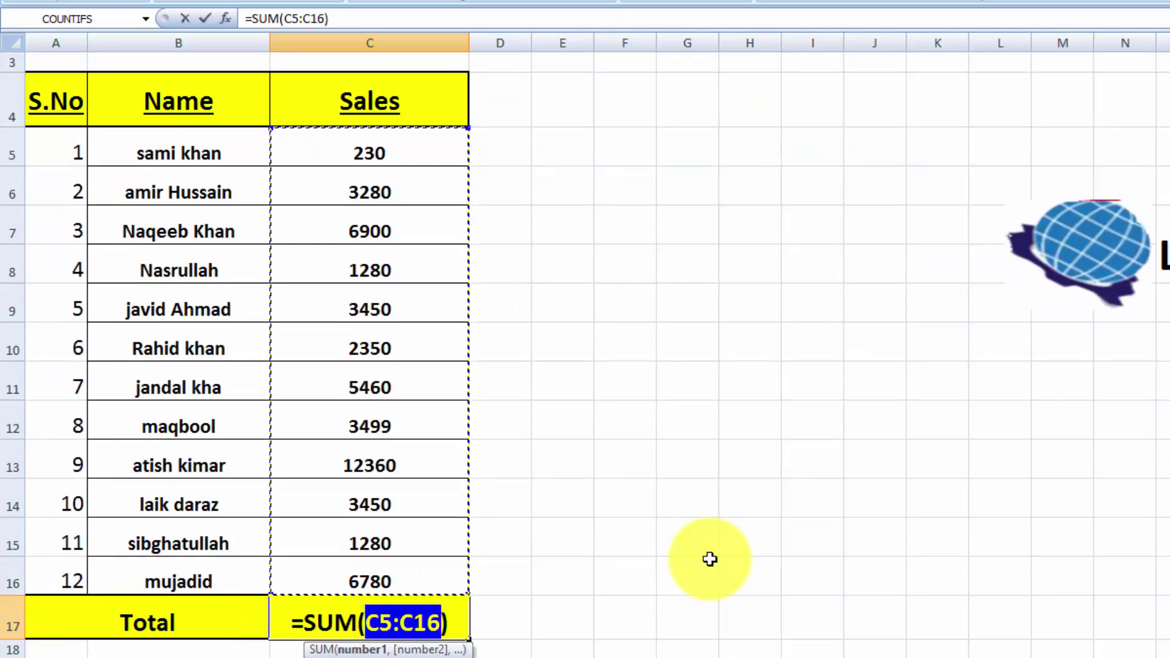
key("Return")
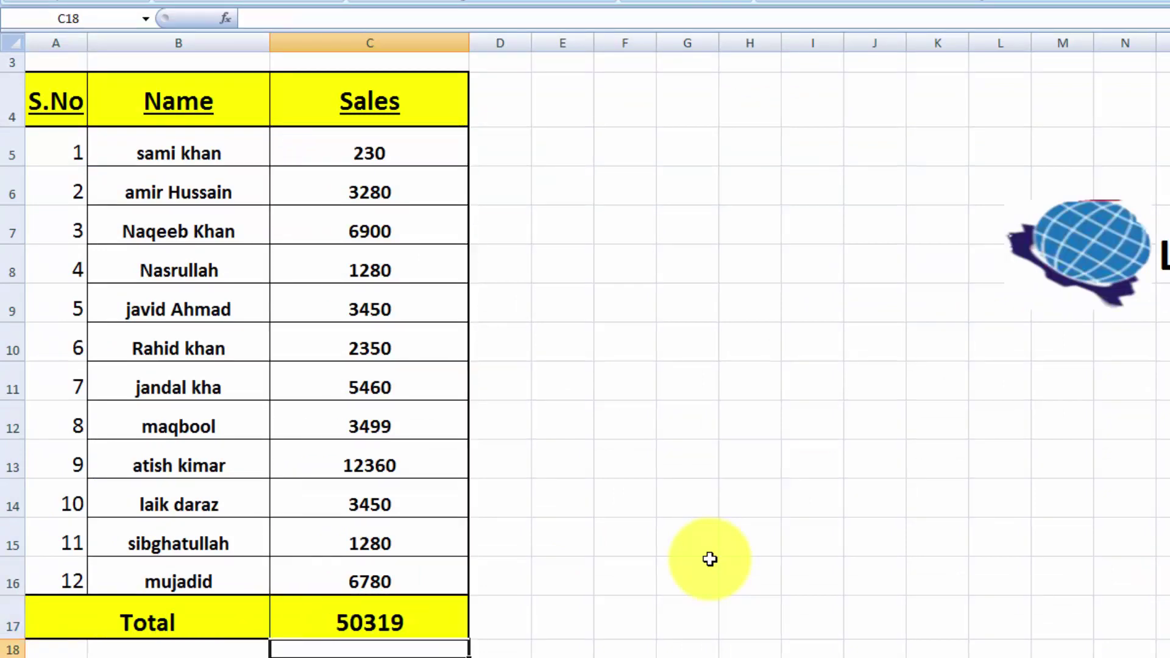
Step: Add filters to the header row S.No, Name and Sales in A4:C4
left_click_drag(57, 99, 401, 89)
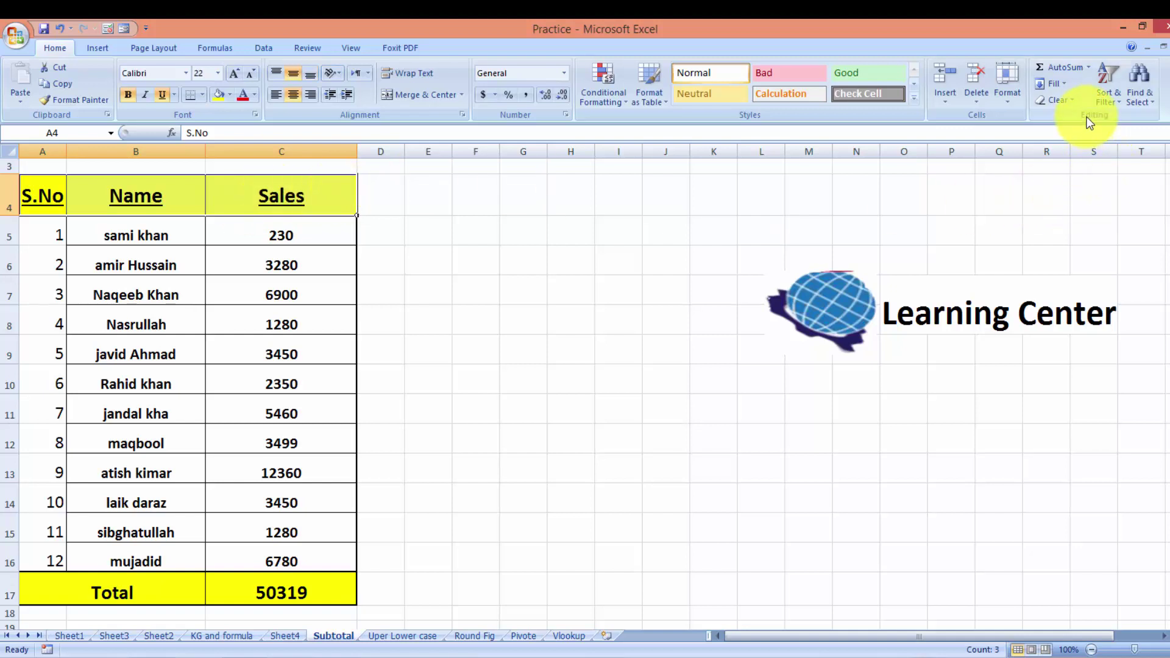
left_click(1101, 102)
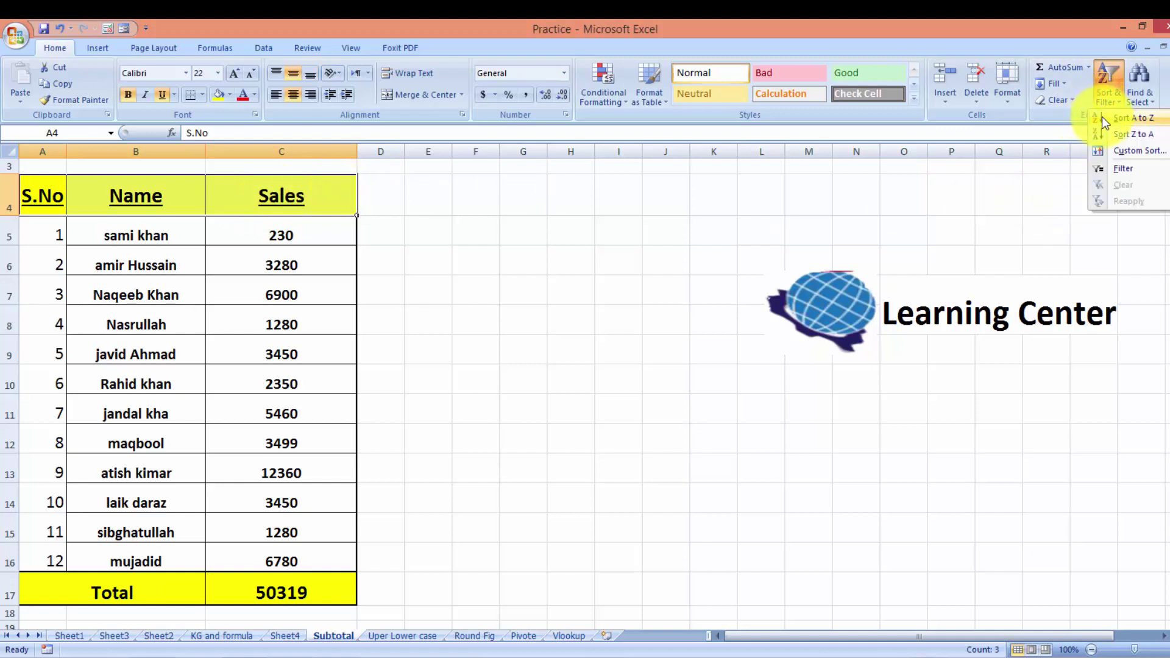
left_click(1099, 168)
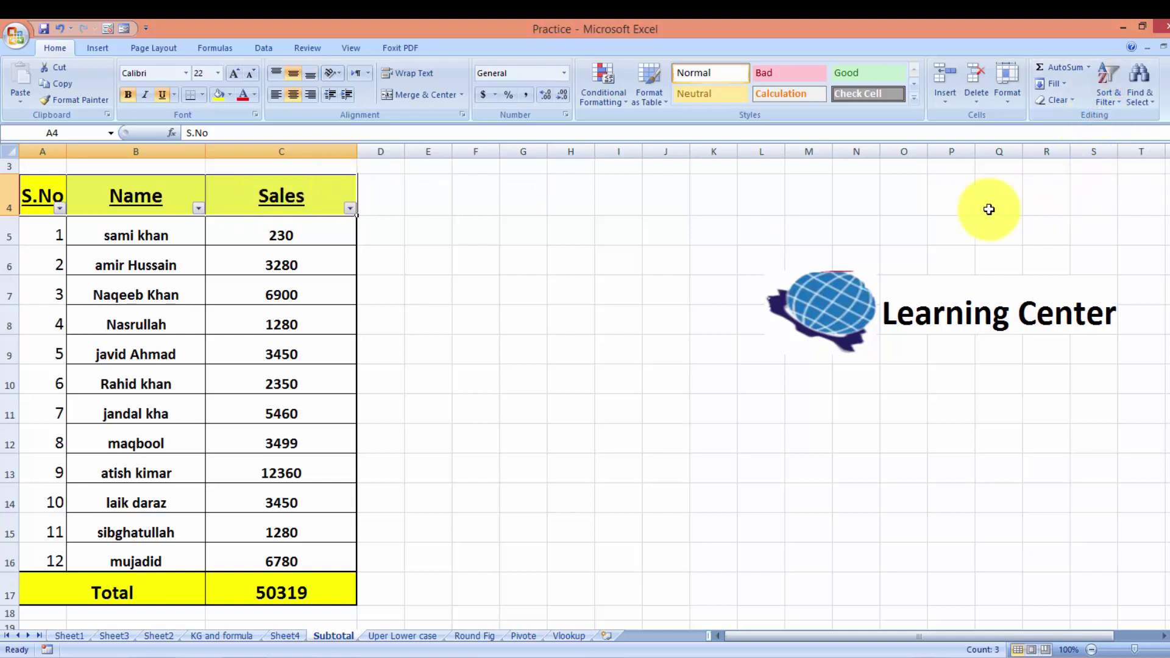
left_click(634, 278)
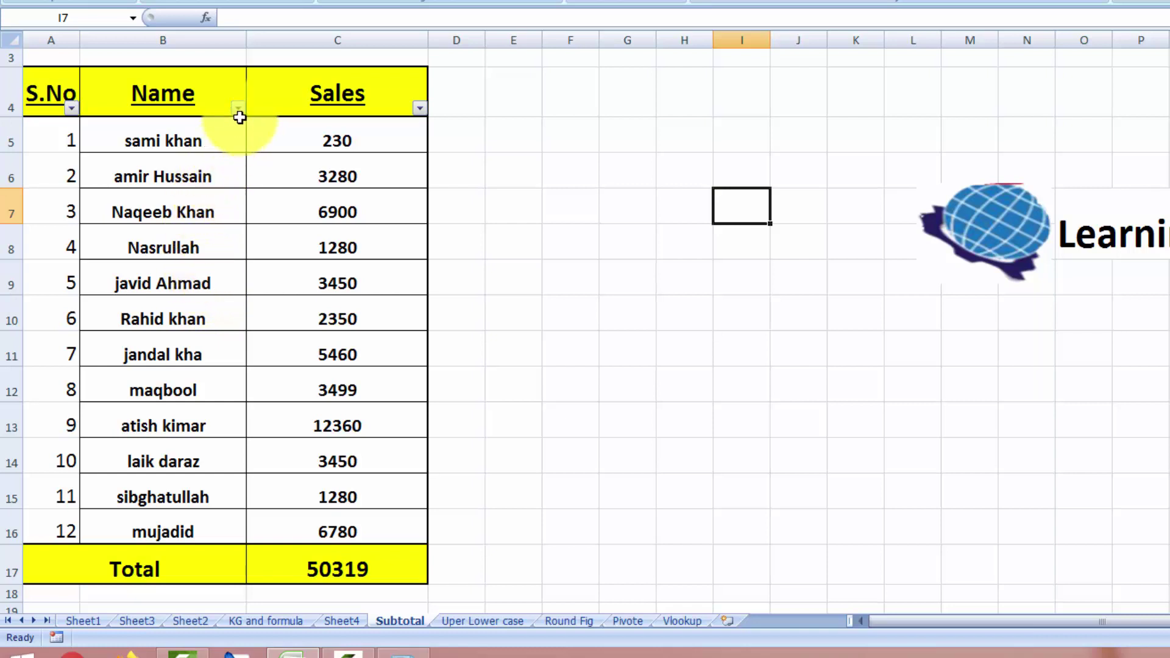
Step: Filter the Name column to show only the people with serial numbers 7, 10 and 12
left_click(239, 109)
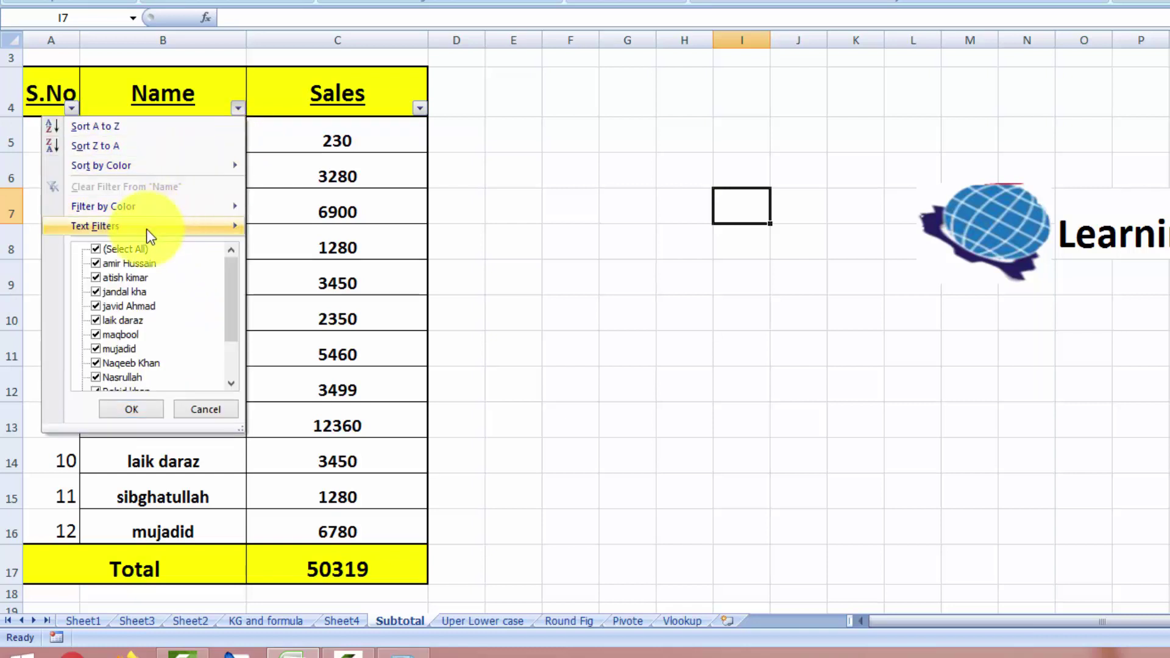
left_click(133, 247)
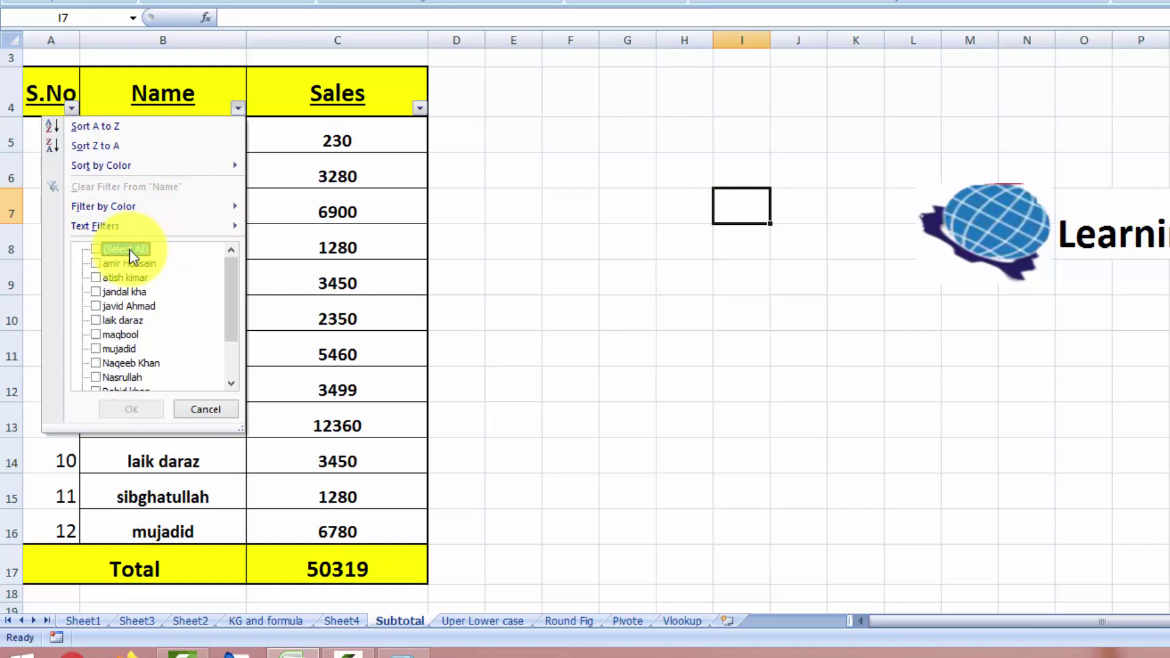
left_click(95, 292)
left_click(97, 320)
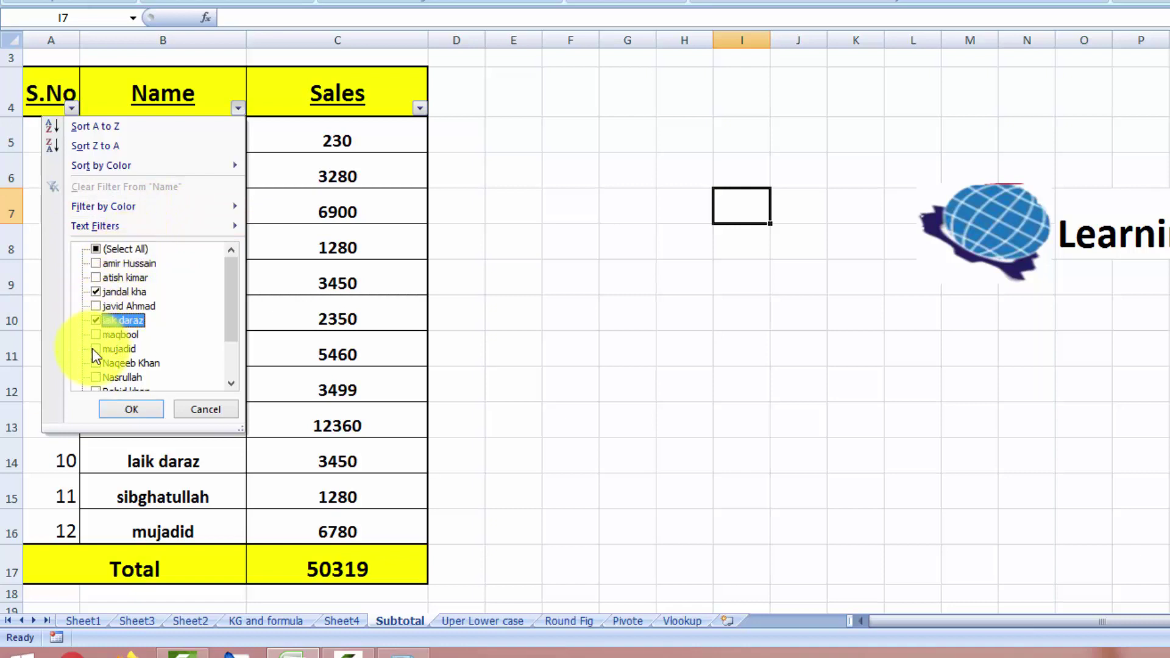
left_click(97, 351)
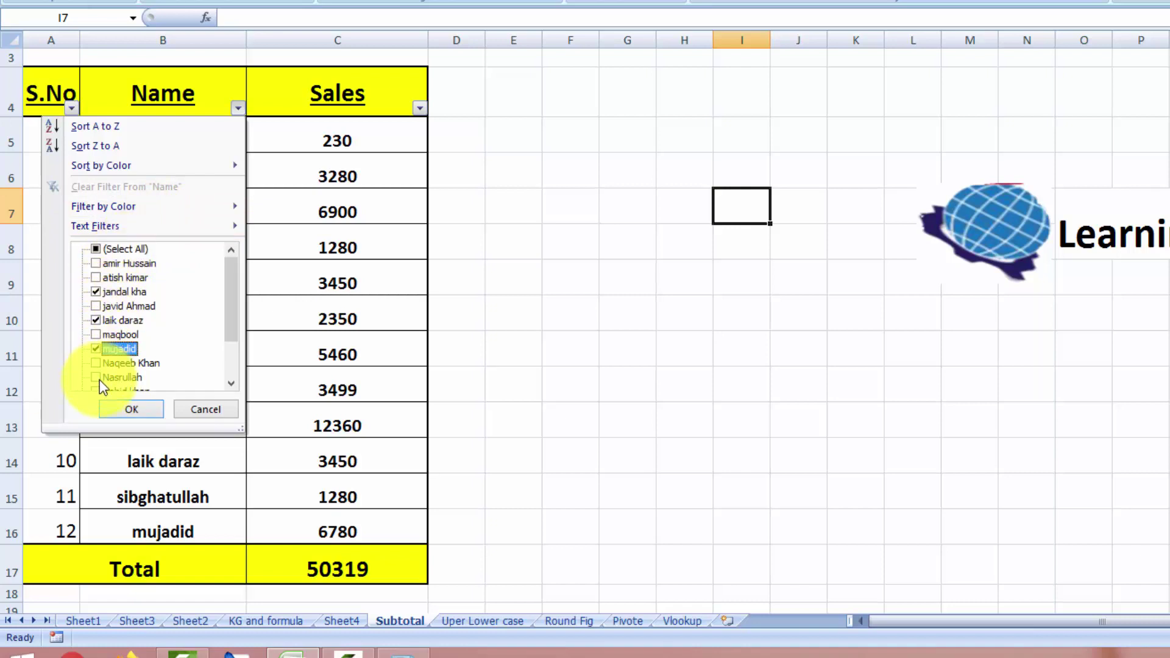
left_click(125, 410)
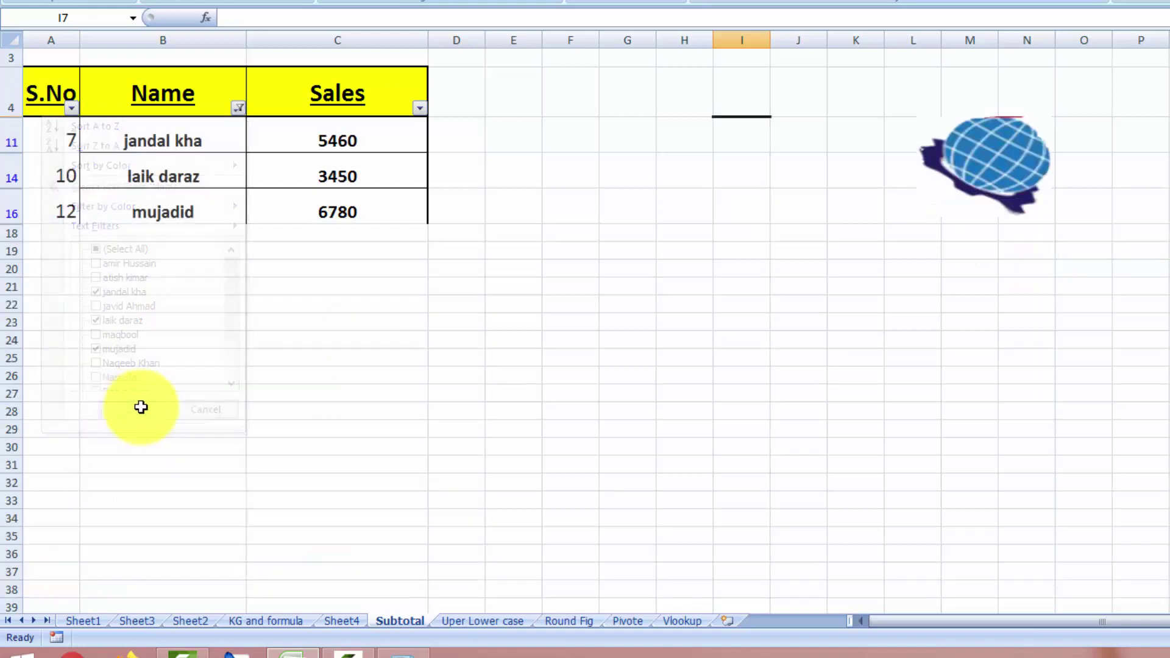
left_click(305, 349)
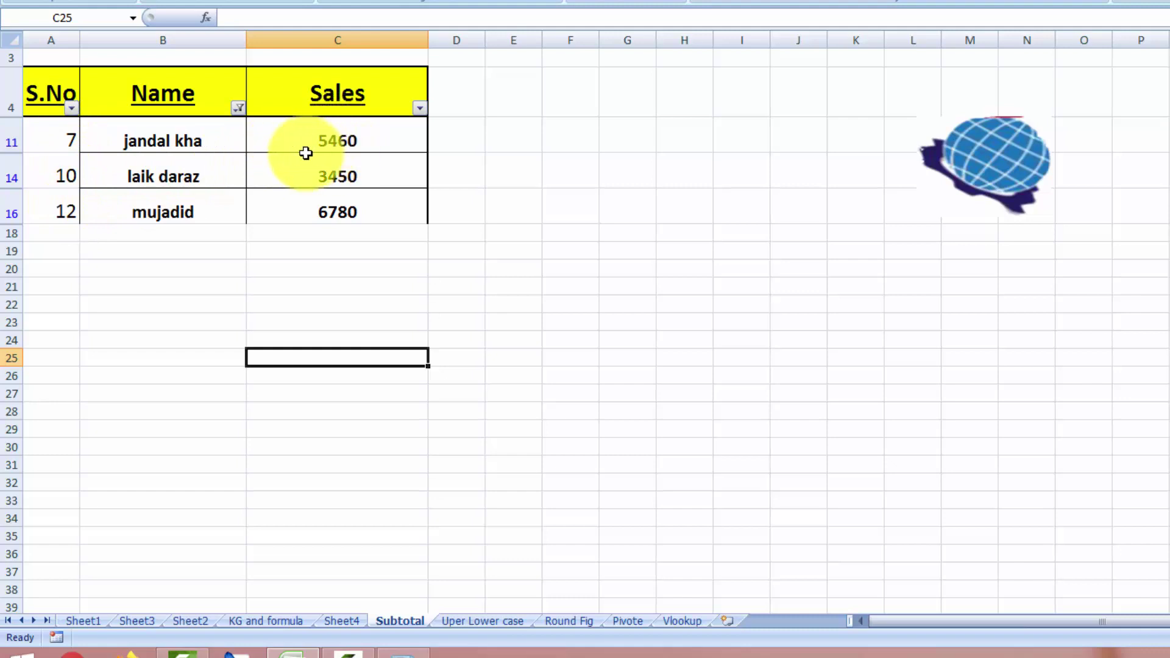
Step: Reselect all entries in the Name column's filter to show every row again
left_click(239, 110)
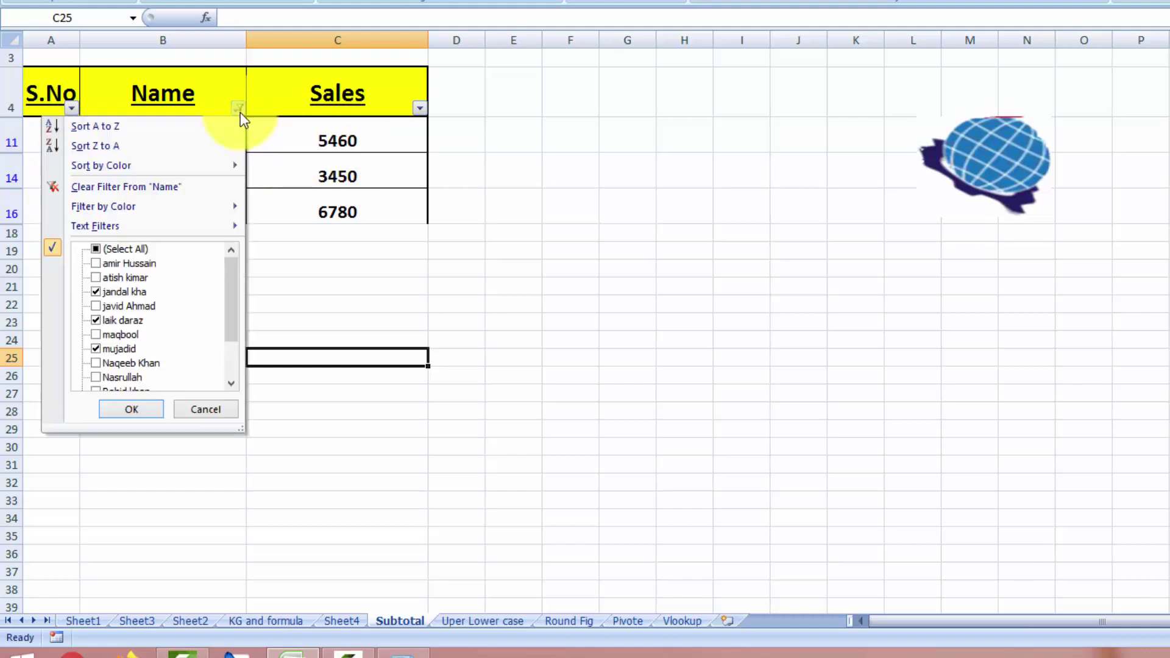
left_click(112, 250)
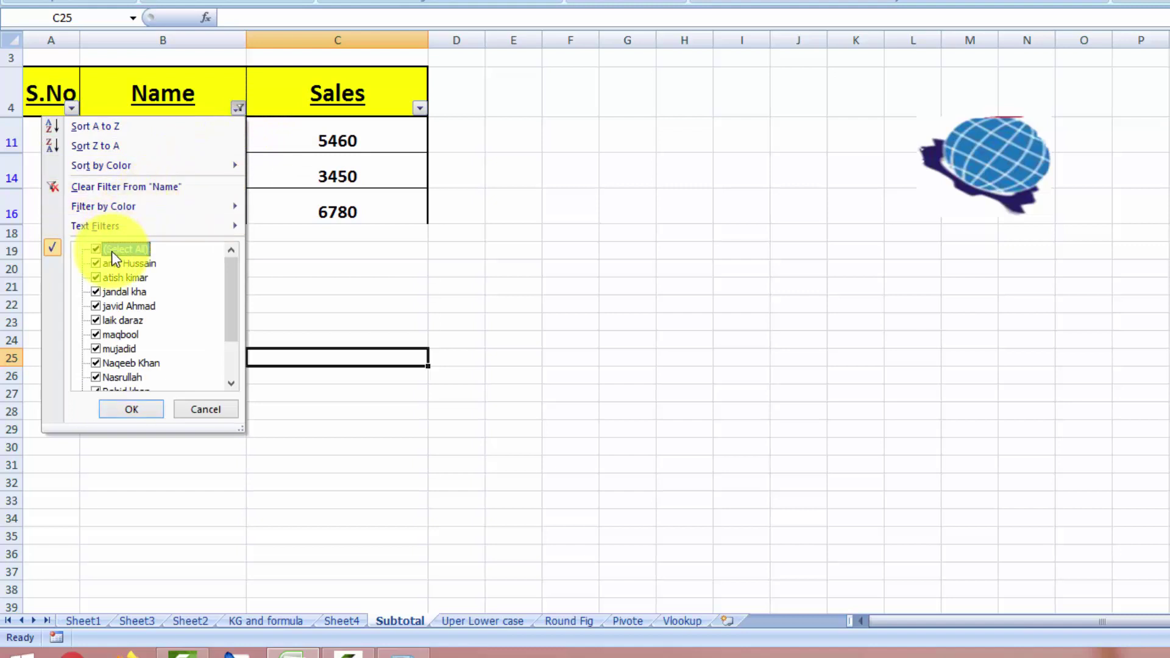
left_click(143, 407)
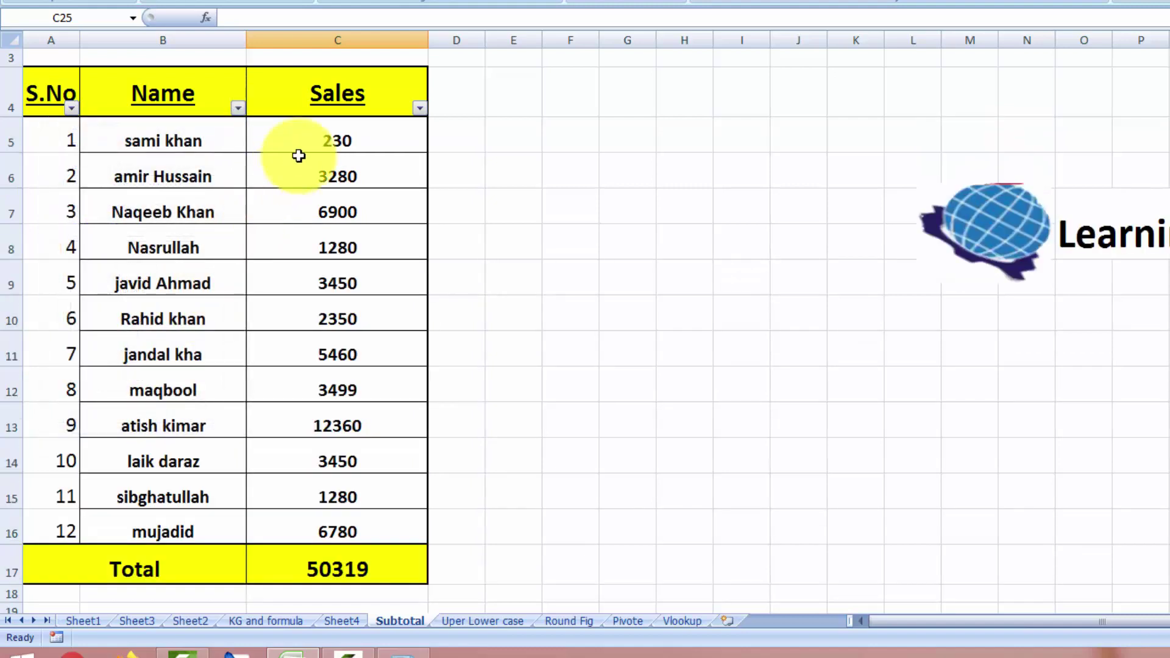
left_click(418, 110)
left_click(299, 251)
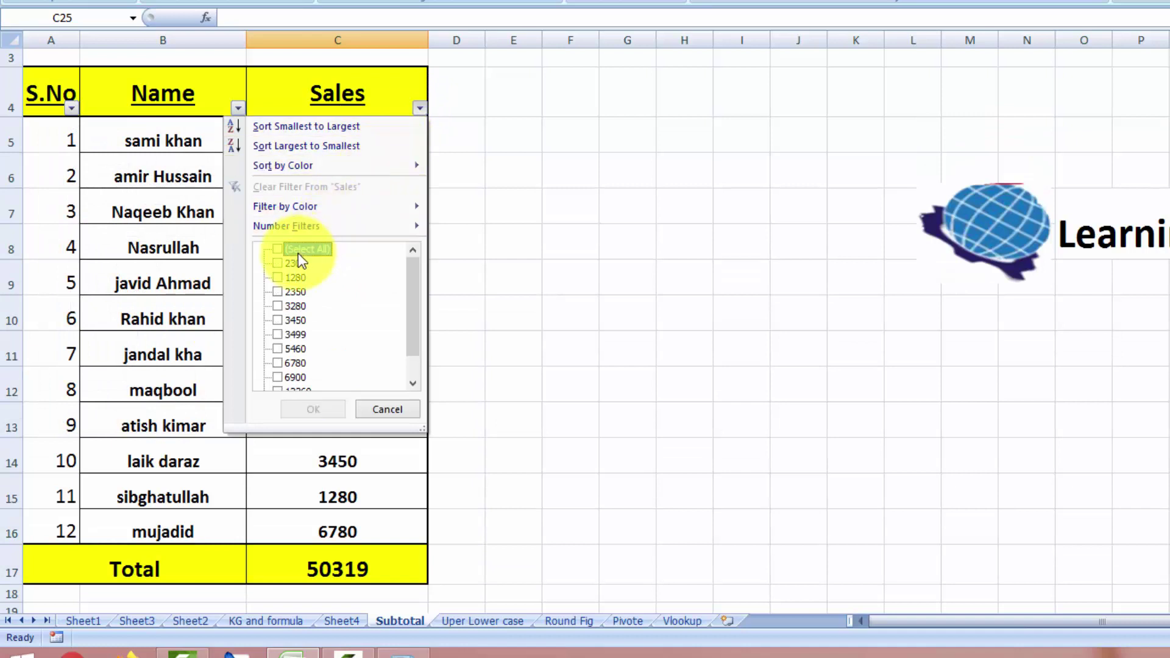
left_click(72, 110)
Step: Filter the S.No column to show only the values 3 and 7
left_click(72, 110)
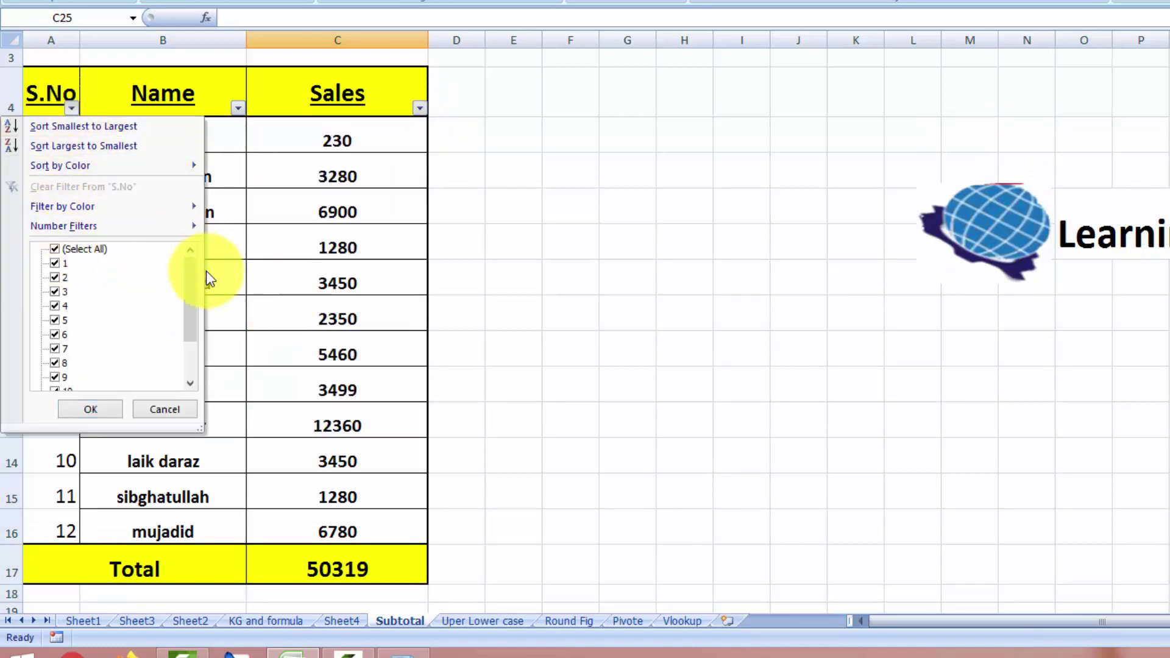
left_click(55, 249)
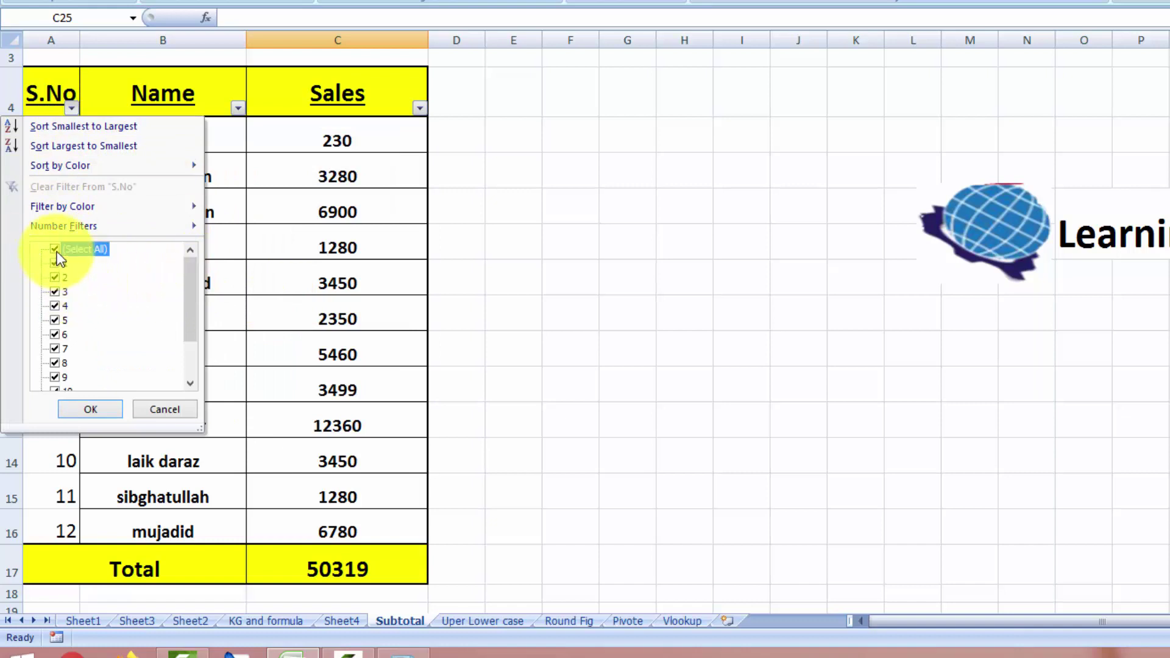
left_click(59, 291)
left_click(57, 349)
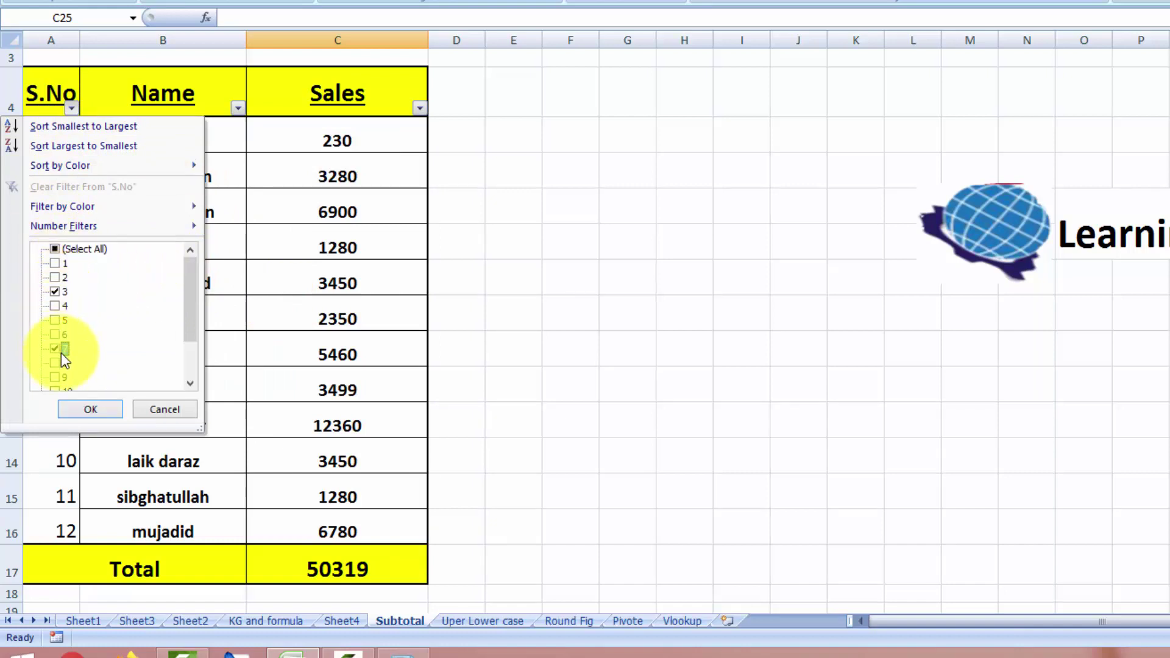
left_click(80, 410)
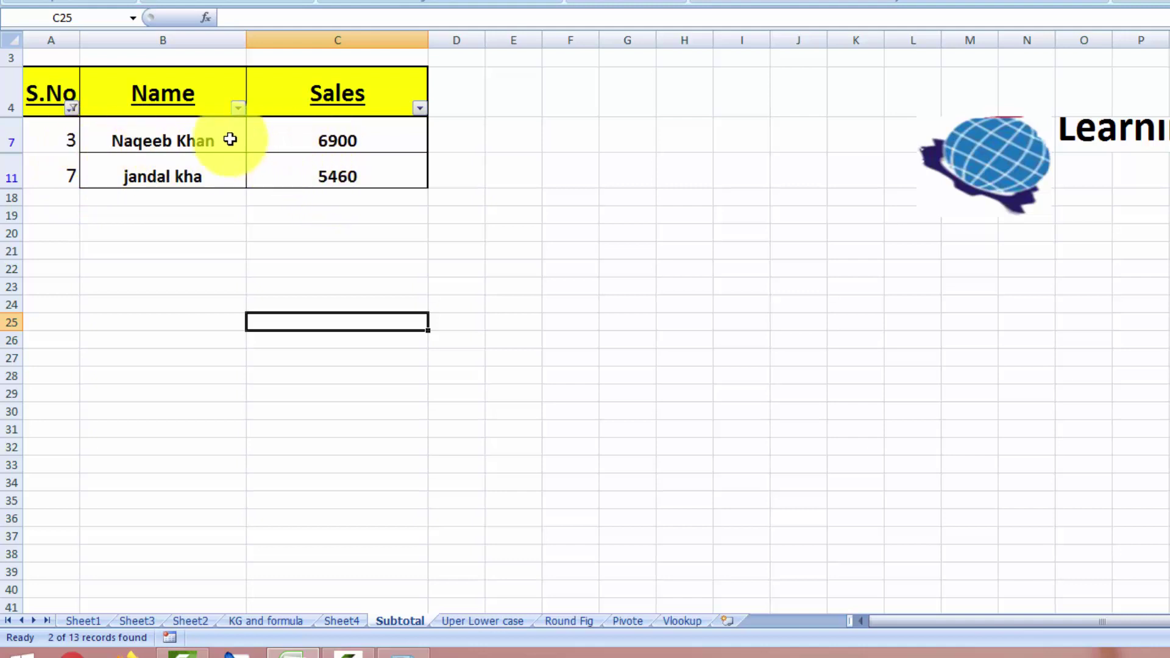
Step: Reselect all values in the S.No column's filter to bring back the full list
left_click(76, 110)
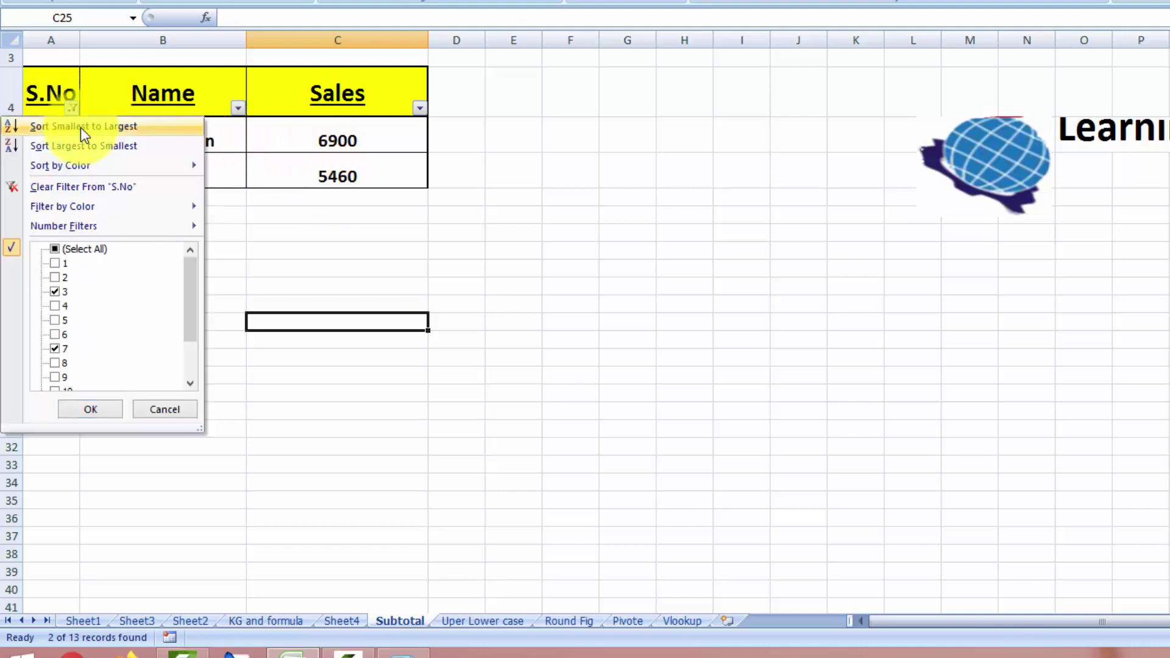
left_click(54, 249)
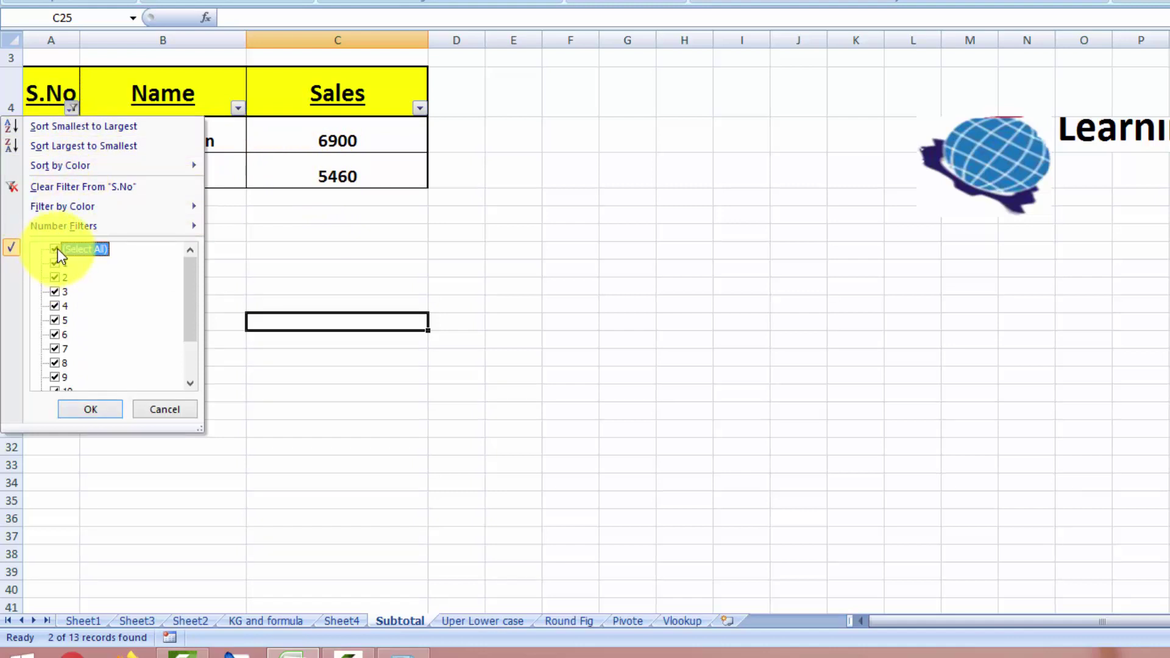
left_click(87, 409)
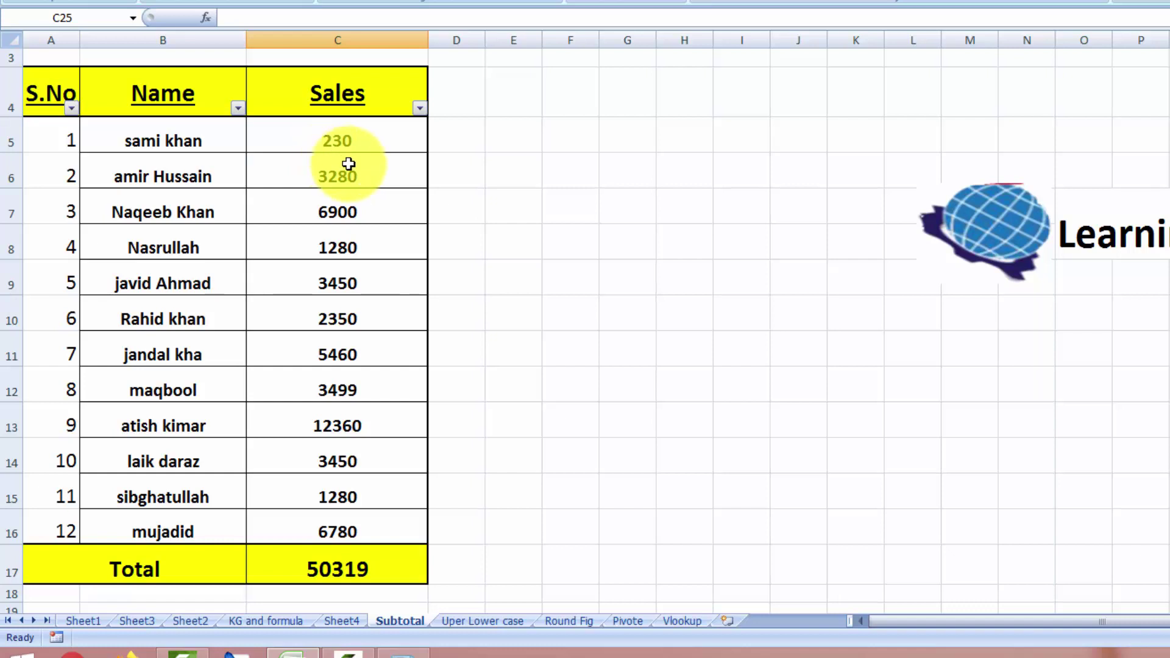
Step: Replace the SUM formula in the Total cell C17 by starting a SUBTOTAL function
scroll(353, 170, "down", 1)
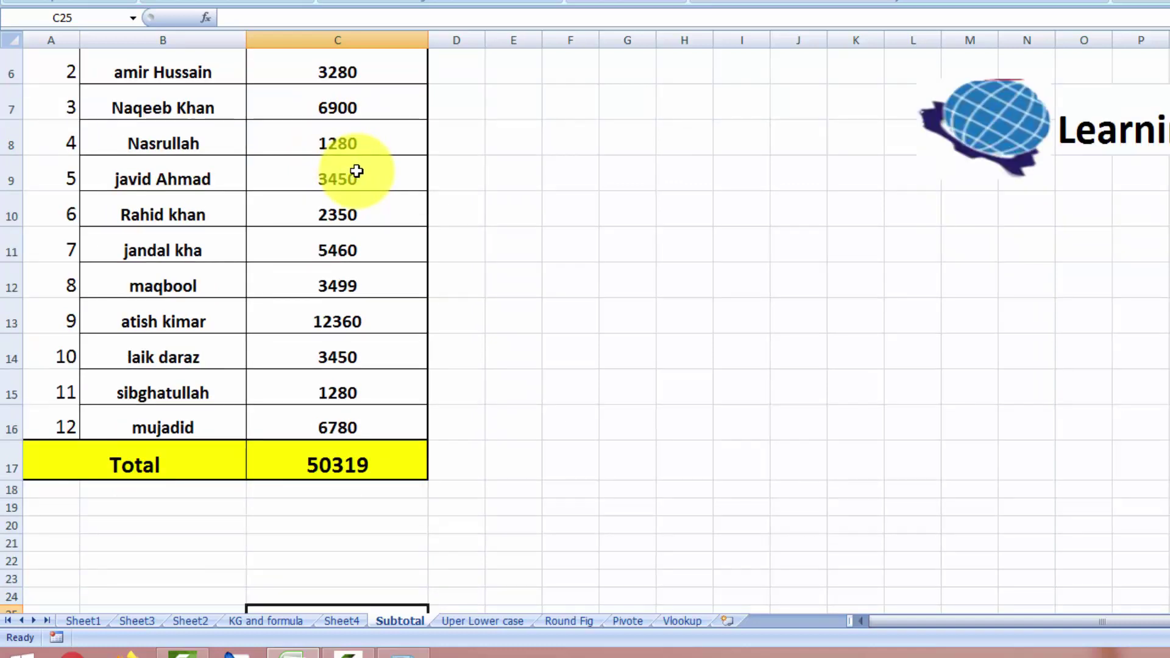
scroll(356, 172, "up", 1)
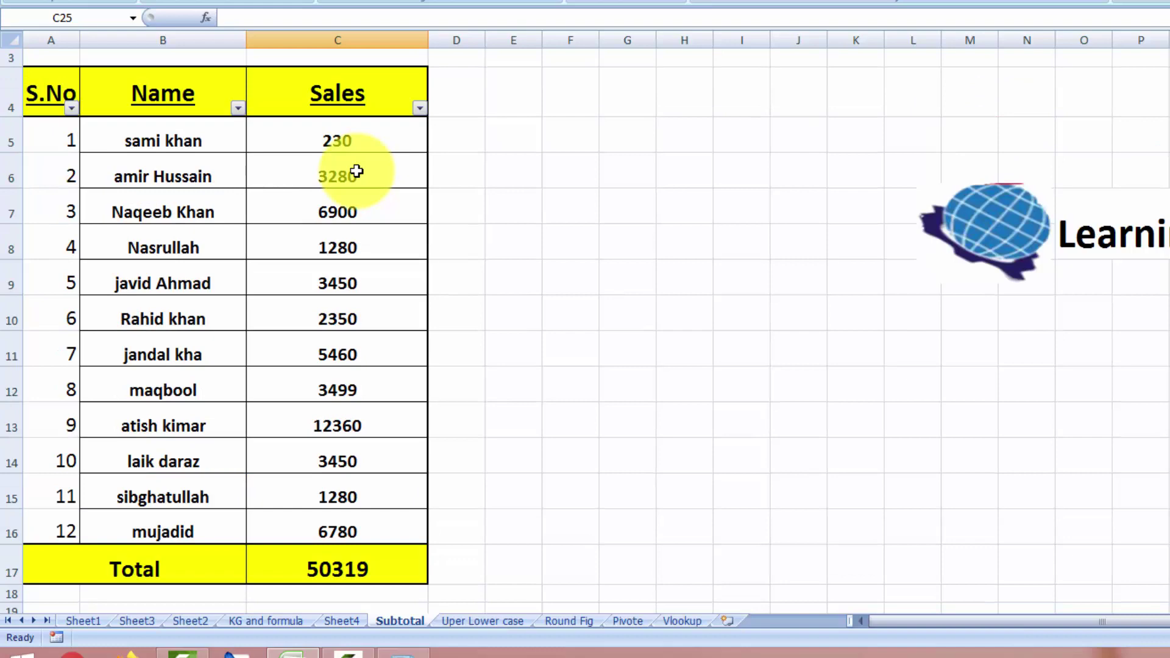
left_click(360, 556)
type("=")
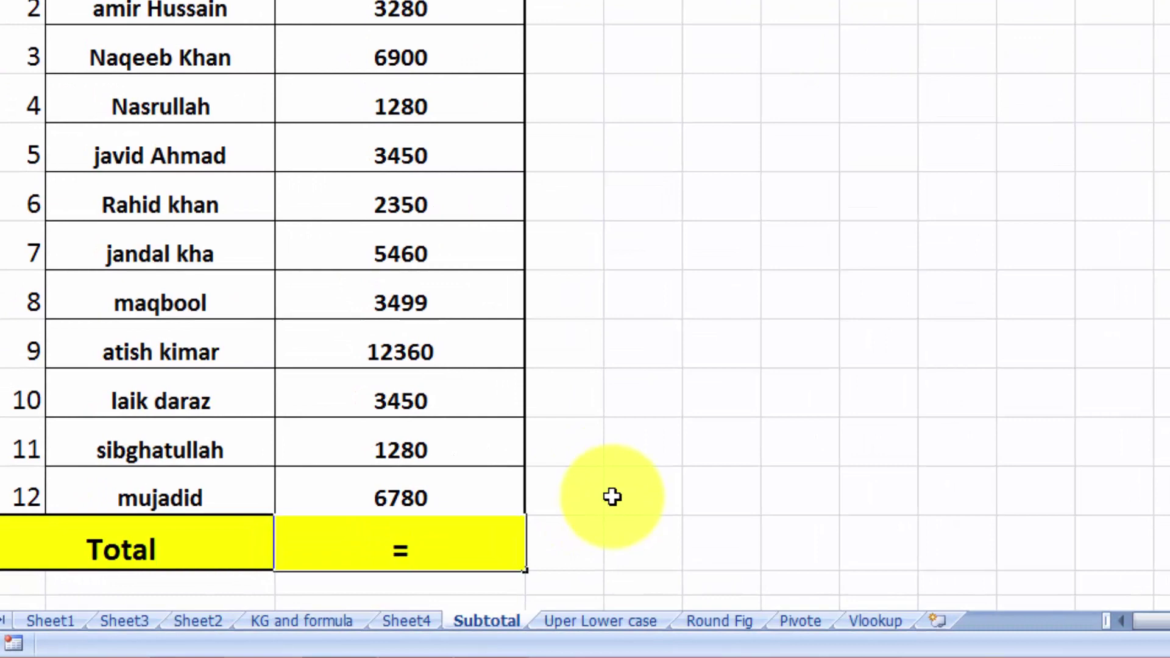
type("SU")
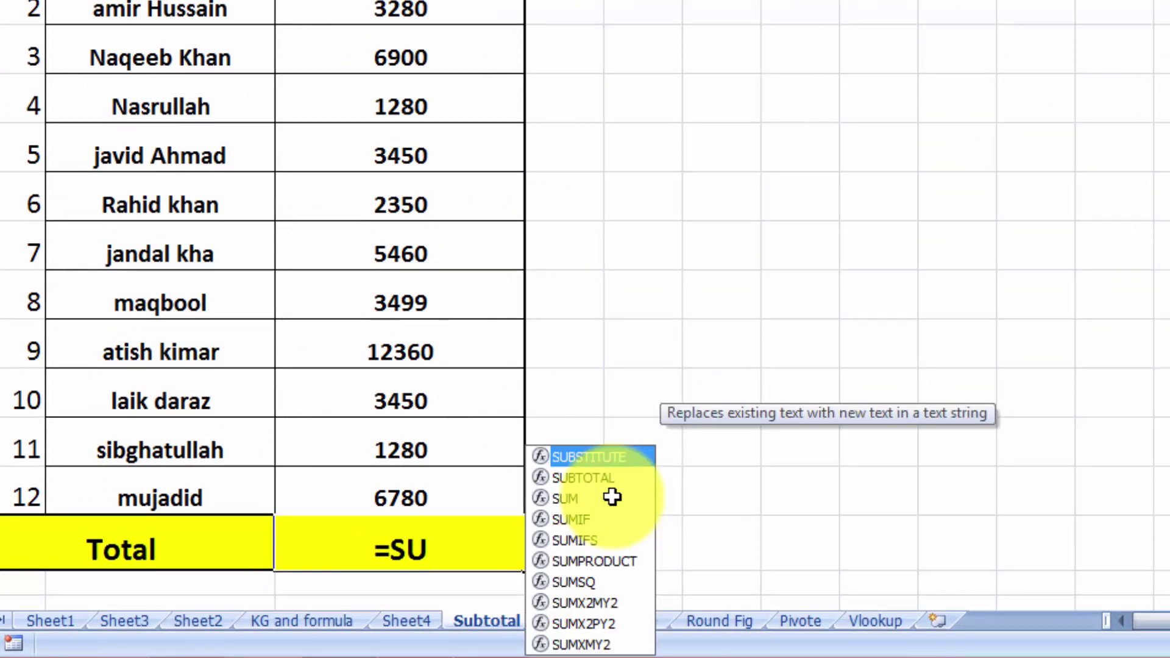
type("B")
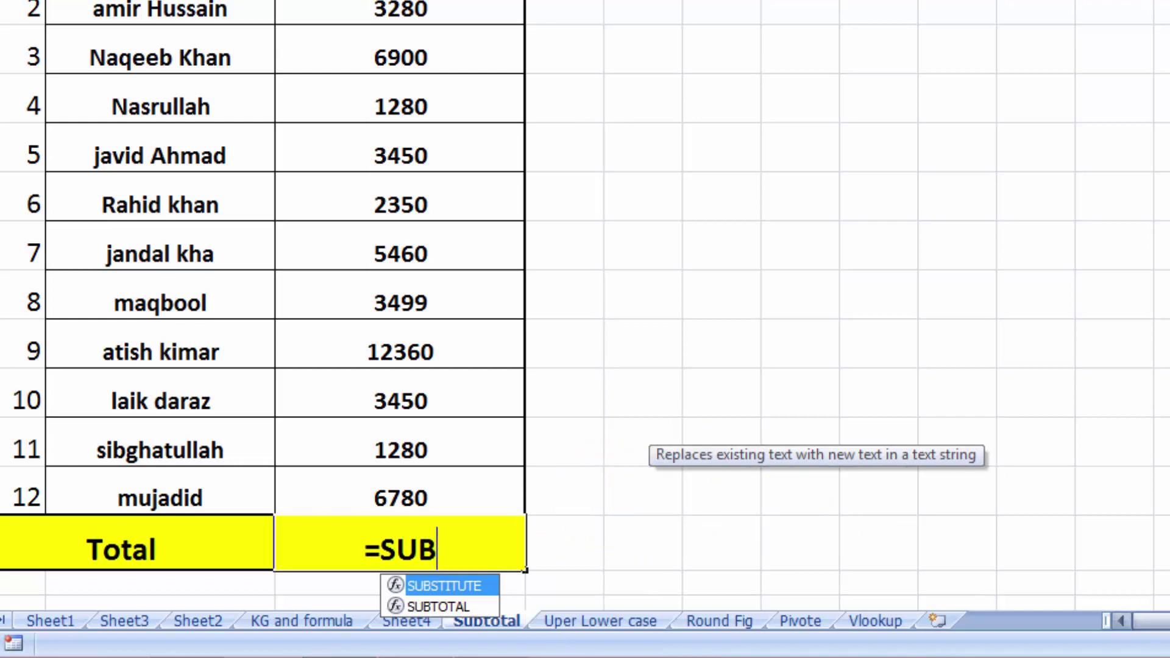
scroll(585, 299, "down", 1)
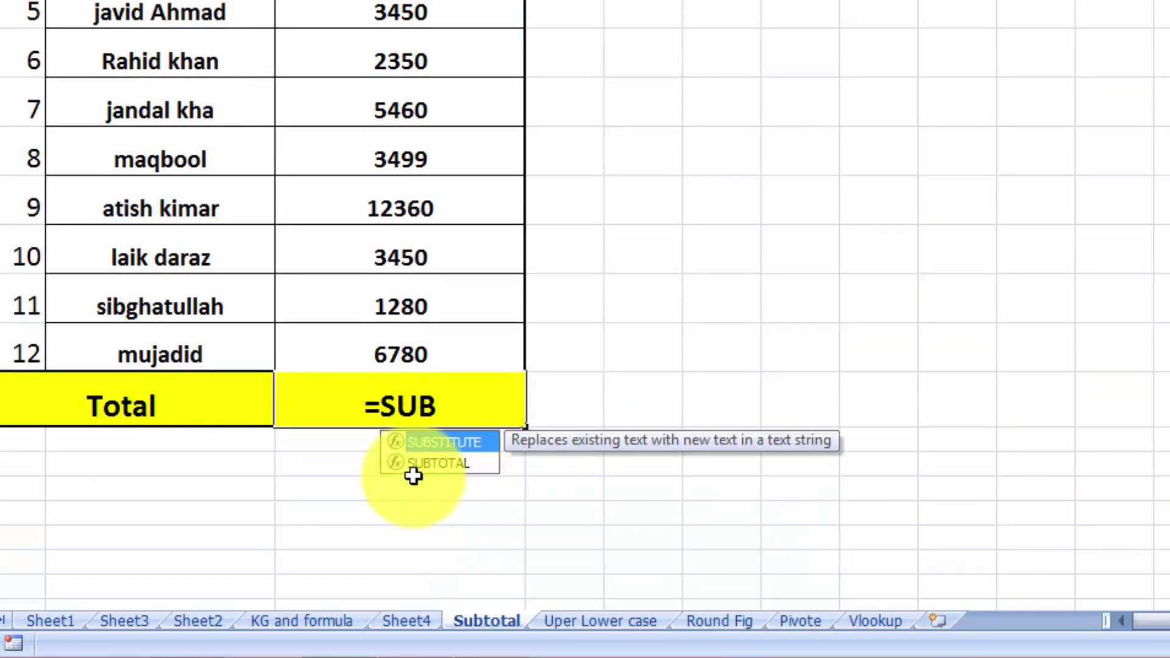
double_click(426, 466)
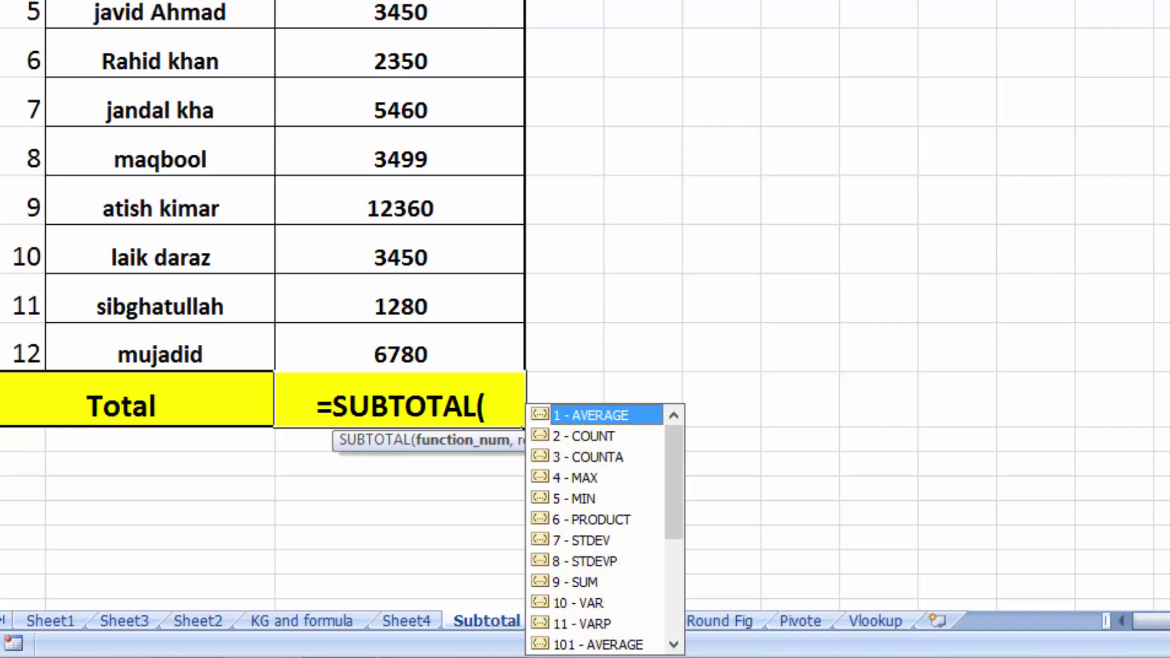
Step: Choose 9 - SUM as the function number of the SUBTOTAL formula in C17
scroll(585, 329, "down", 1)
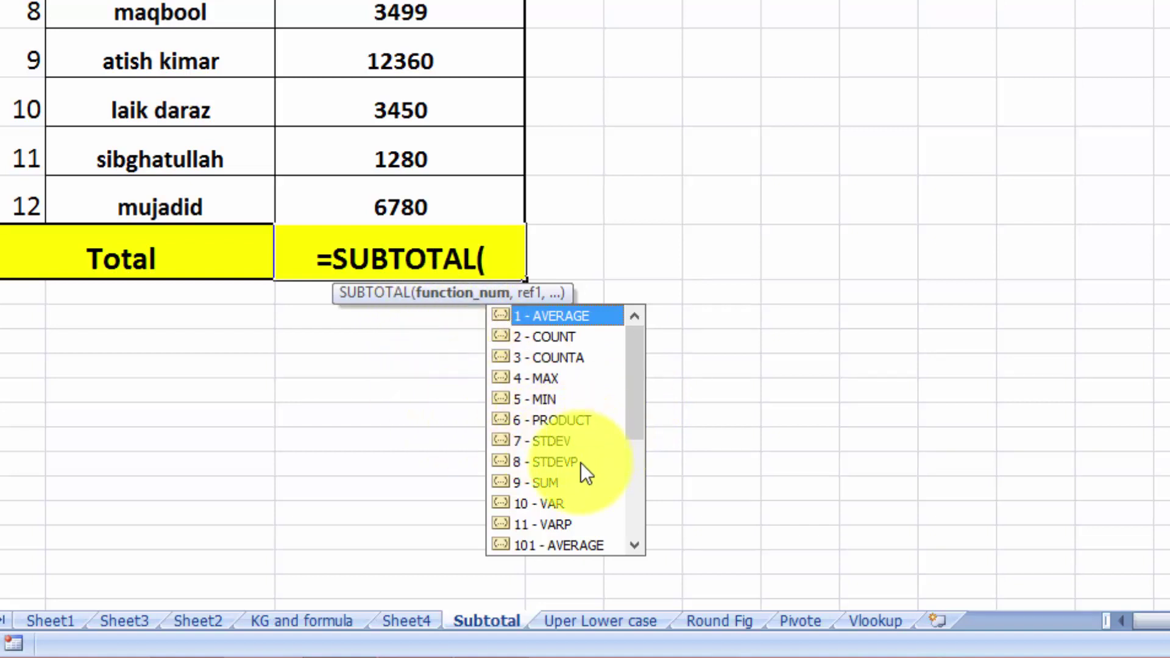
left_click(529, 485)
double_click(529, 485)
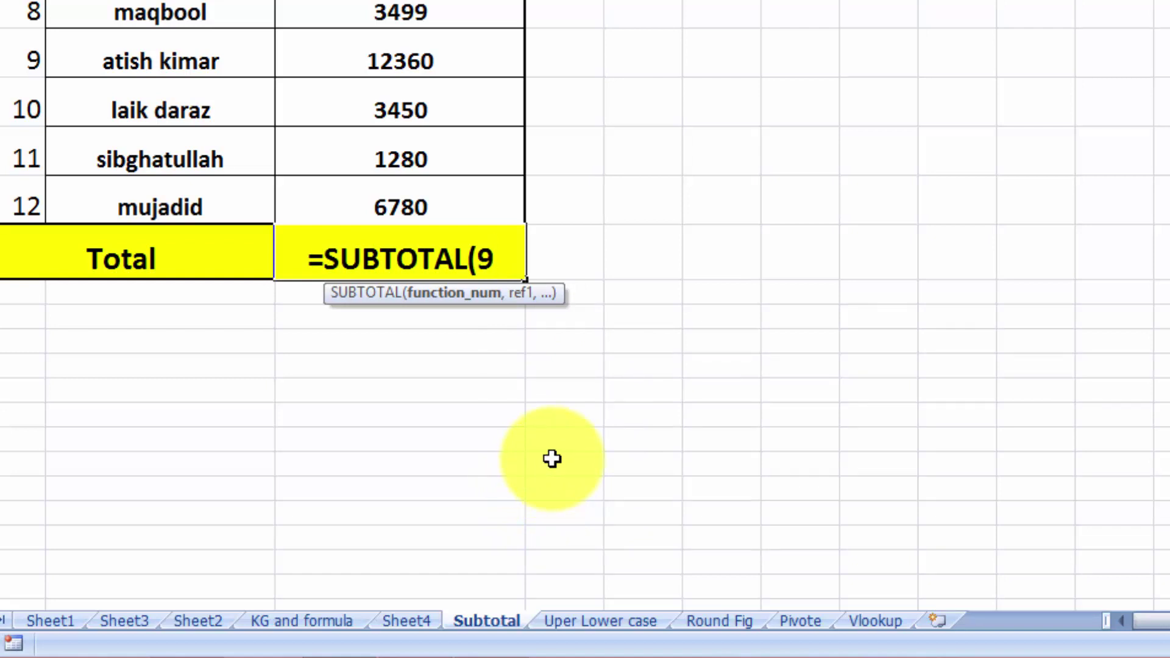
type(",")
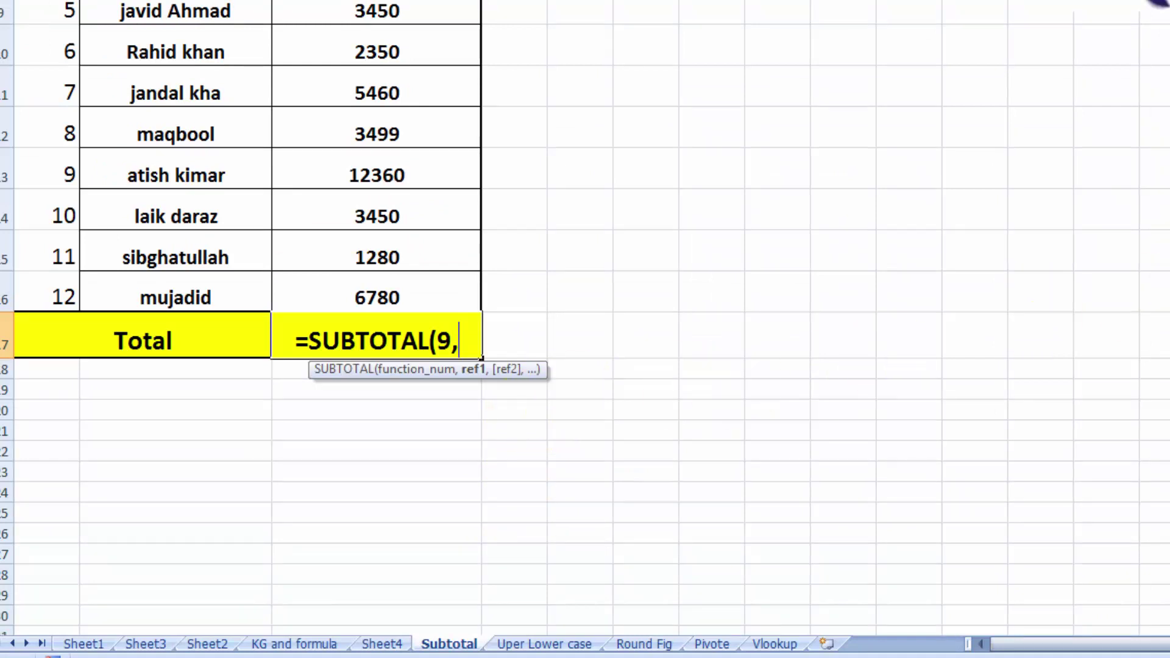
Step: Complete the formula in C17 with the Sales range, as =SUBTOTAL(9,C5:C16)
scroll(243, 305, "up", 2)
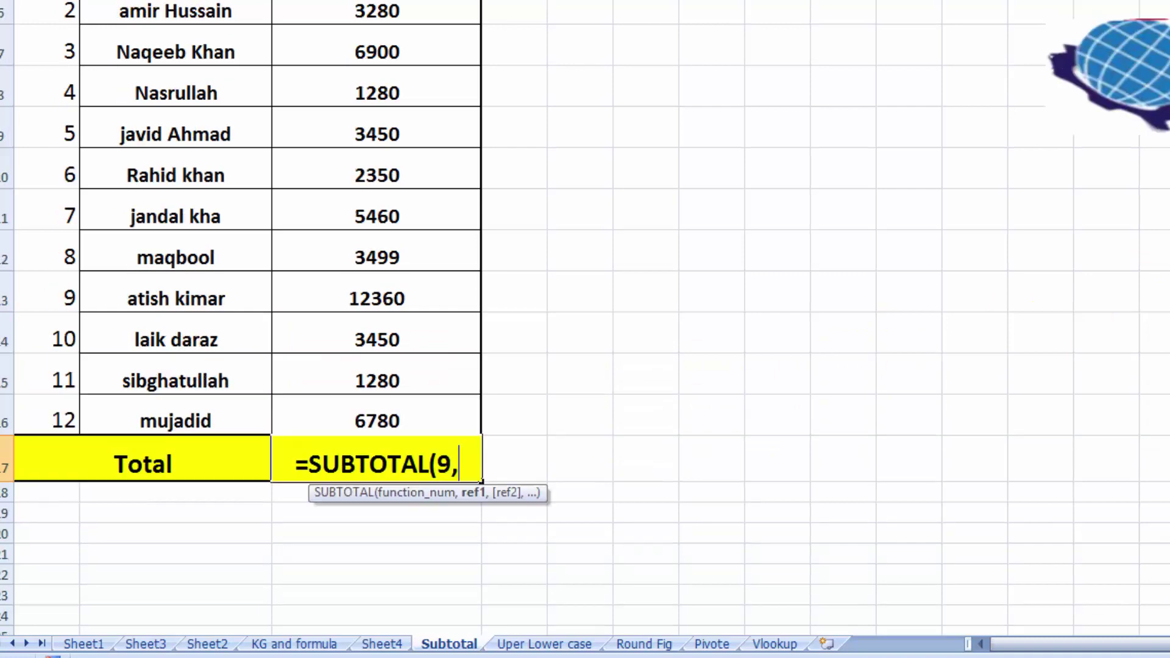
scroll(244, 305, "up", 2)
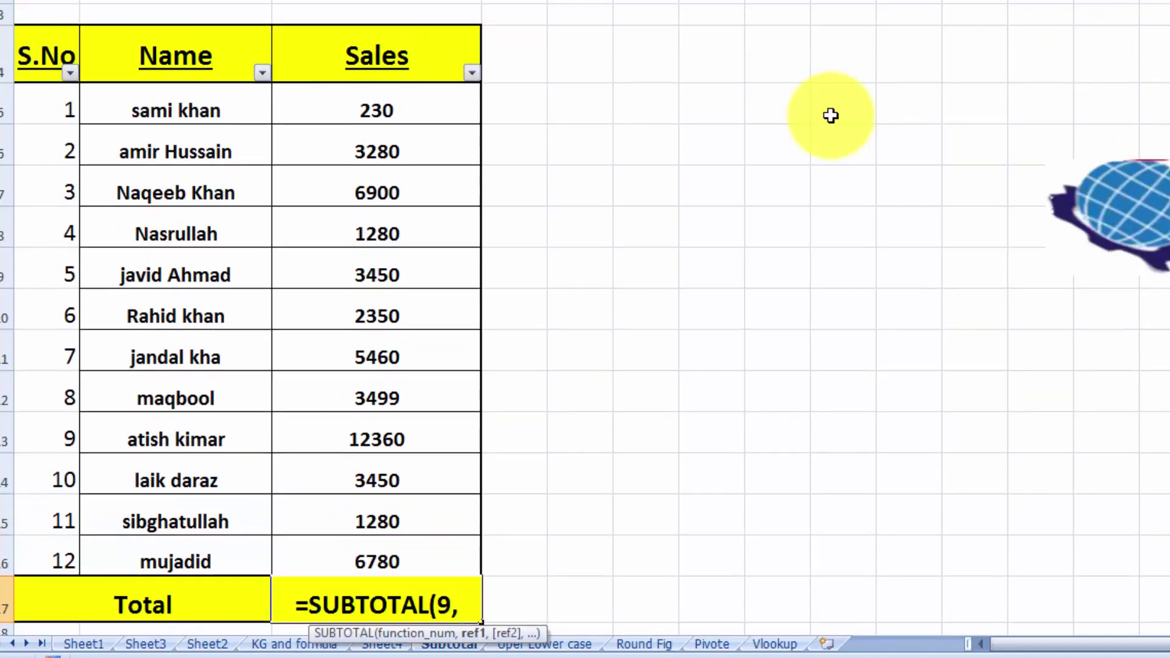
left_click(304, 103)
left_click_drag(313, 140, 340, 542)
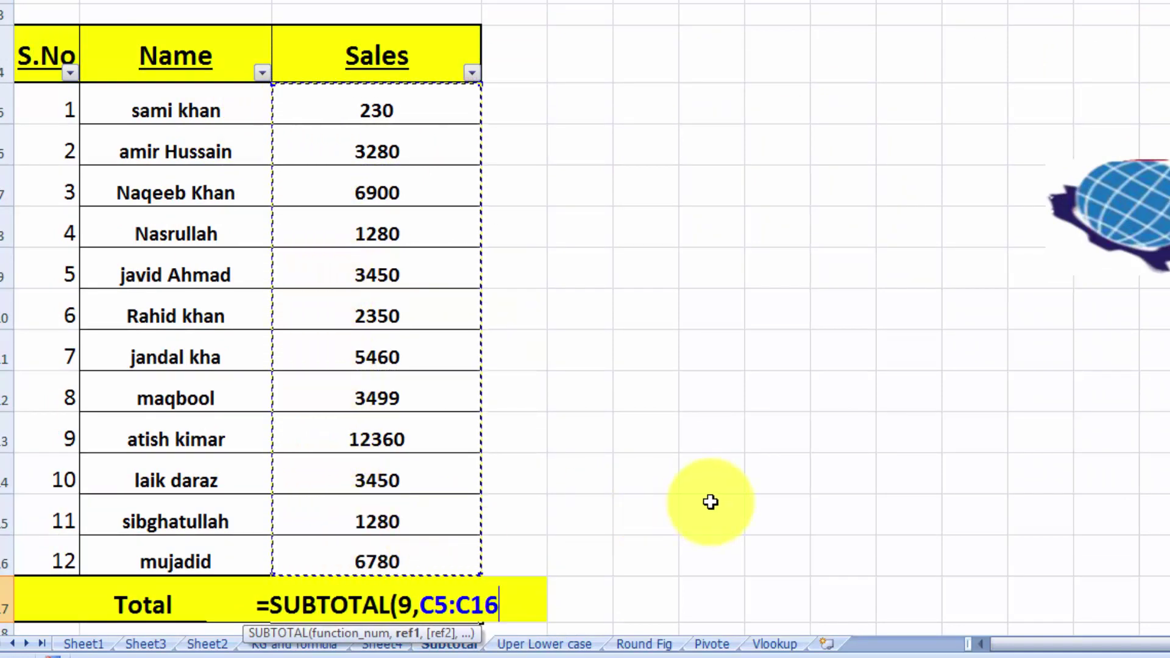
type(")")
key("Return")
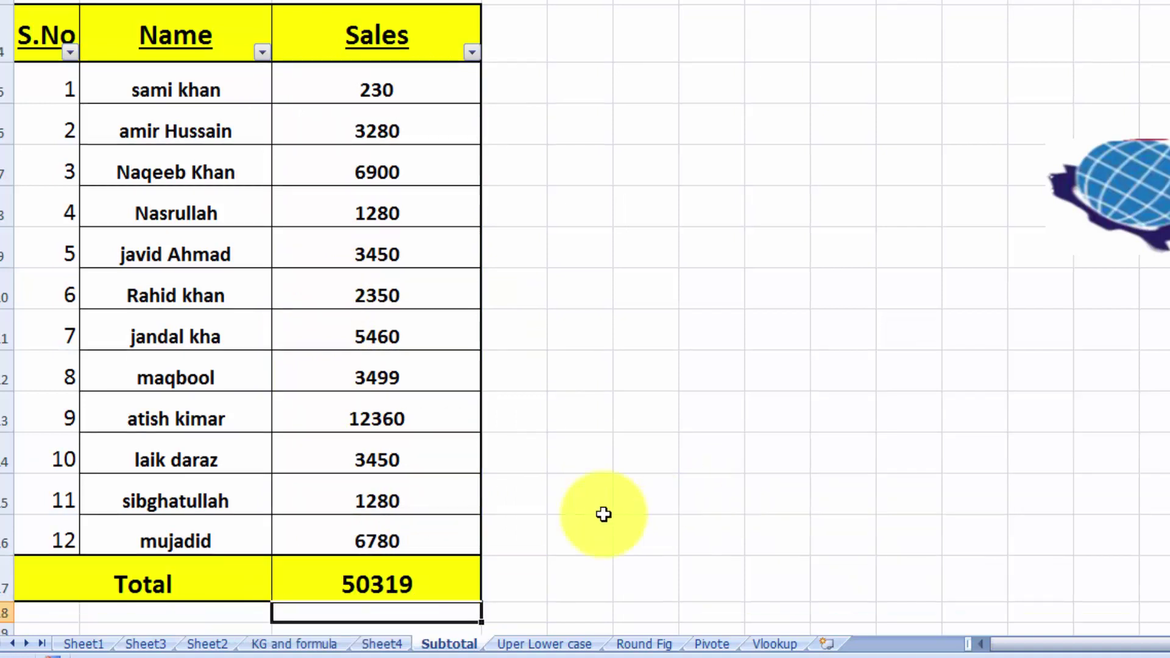
left_click(435, 568)
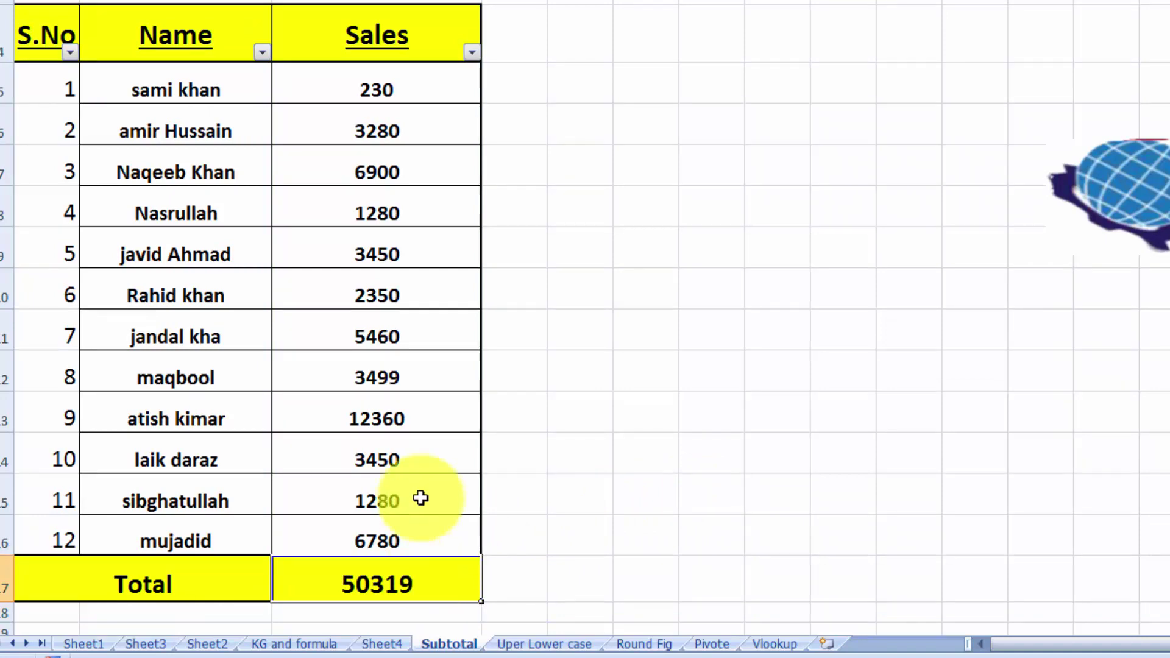
left_click(408, 579)
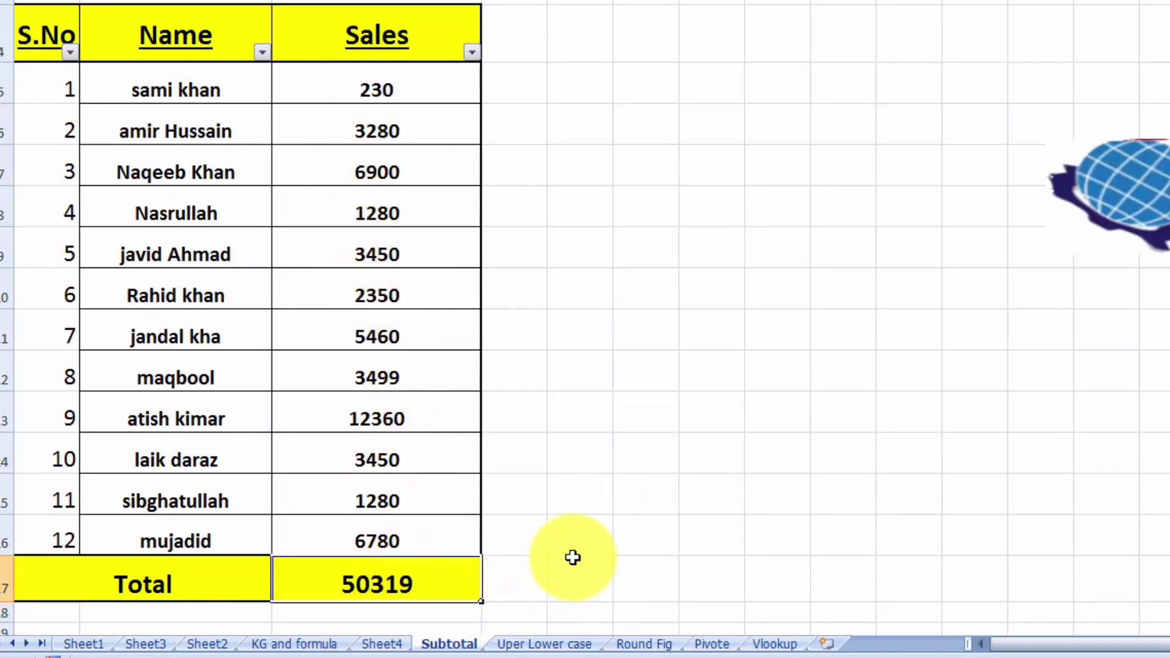
Step: Filter the Name column to only the three people with serial numbers 5, 9 and 12
left_click(263, 53)
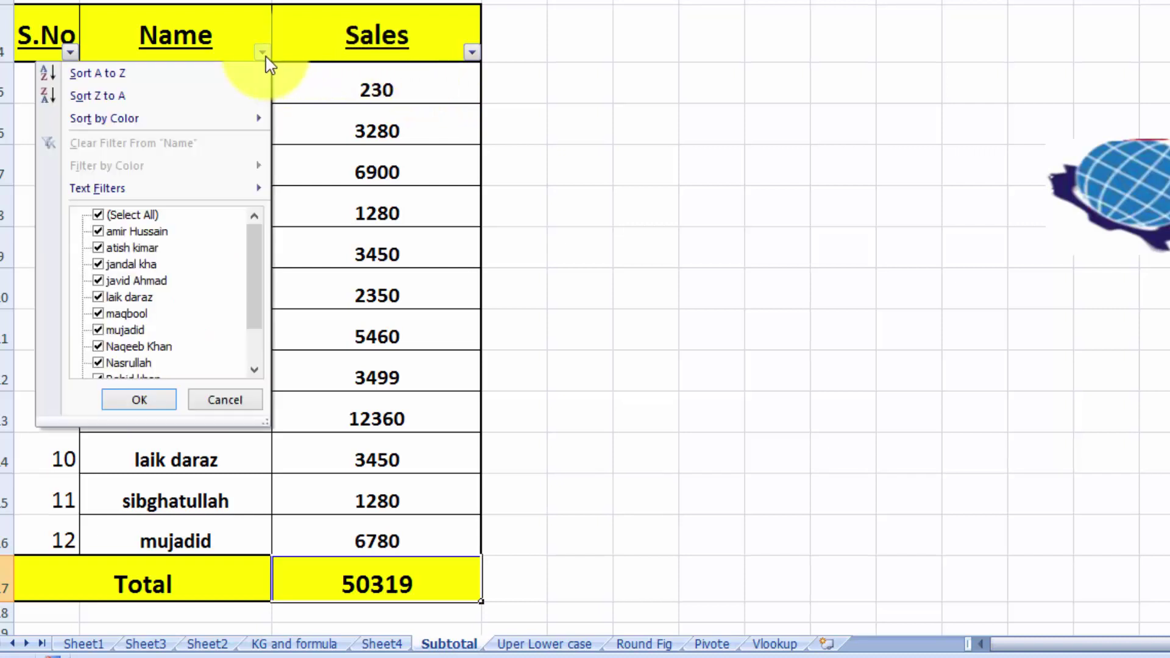
left_click(117, 218)
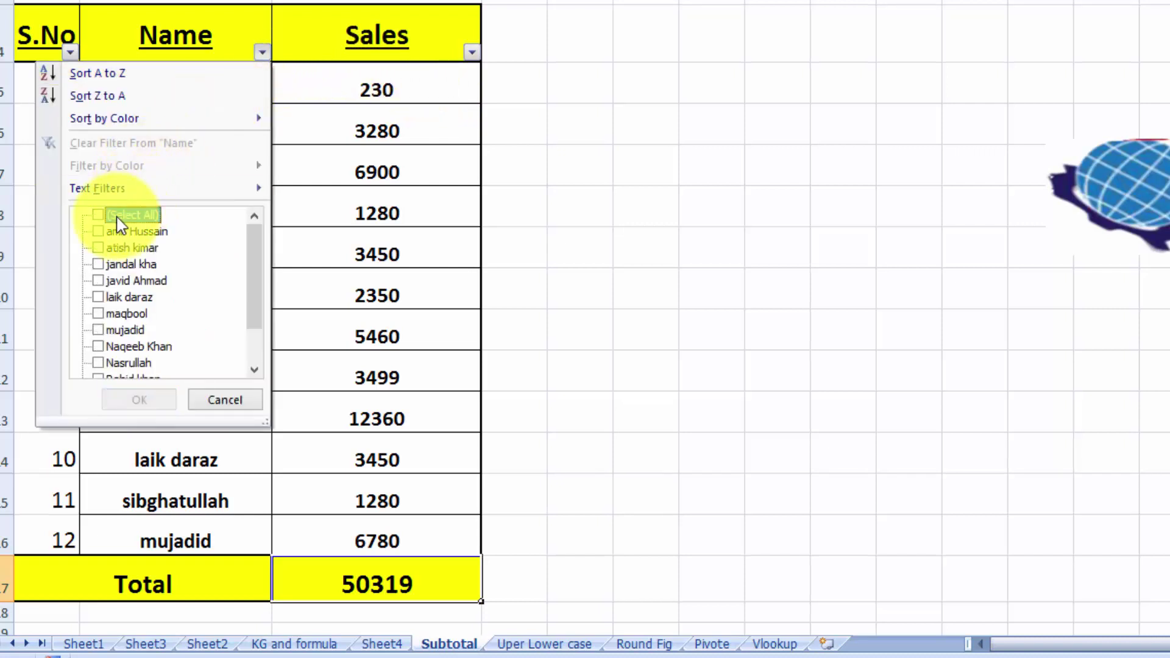
left_click(99, 248)
left_click(99, 280)
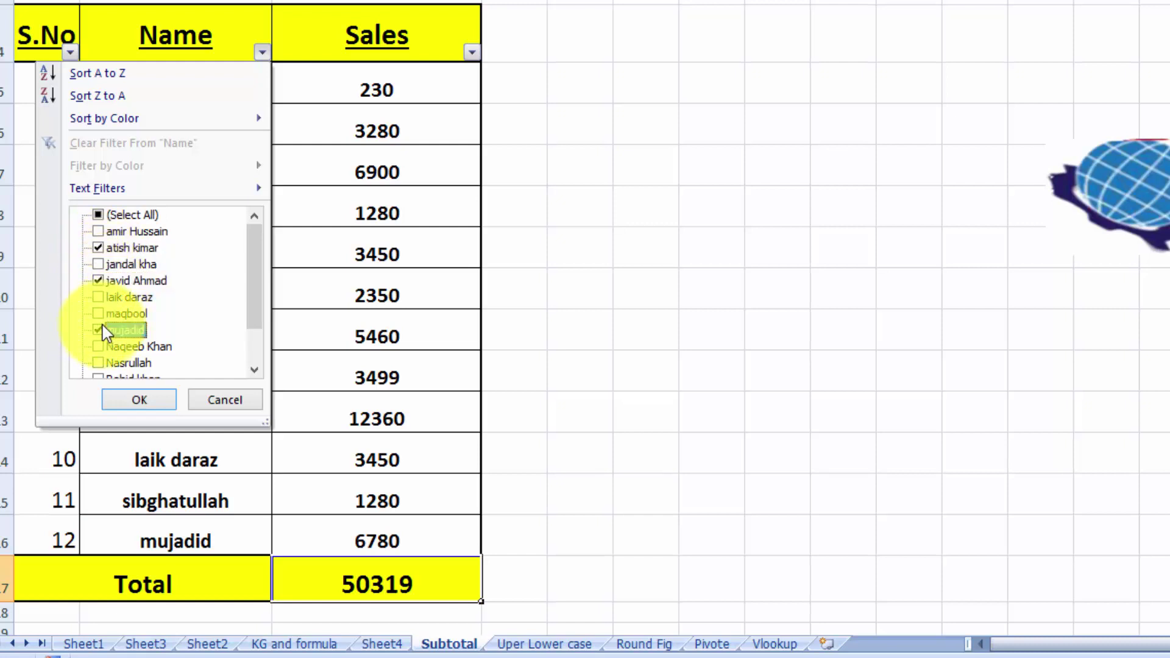
left_click(100, 329)
left_click(140, 399)
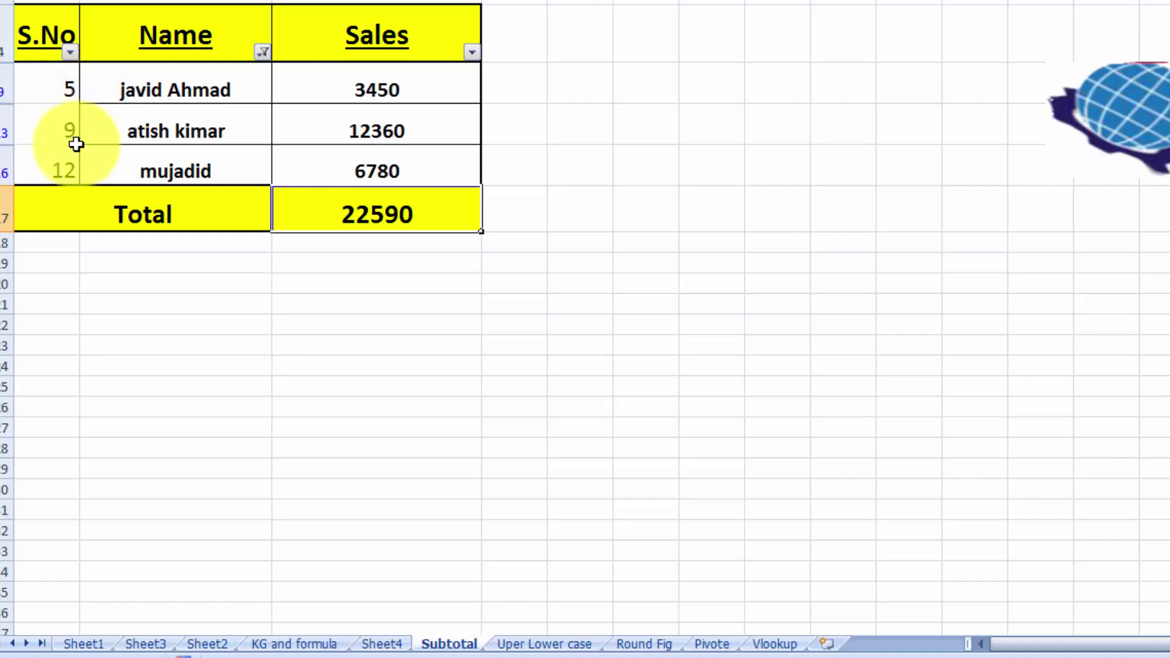
Step: Reselect all names in the Name column's filter to restore the full list
left_click(264, 55)
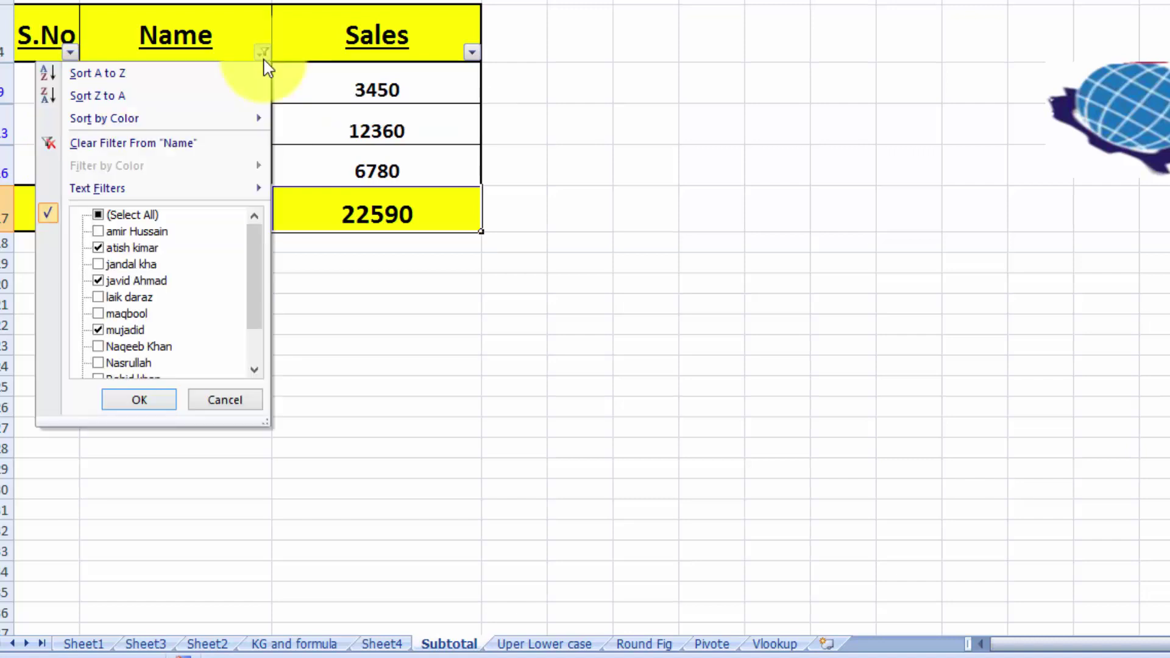
left_click(107, 216)
left_click(138, 400)
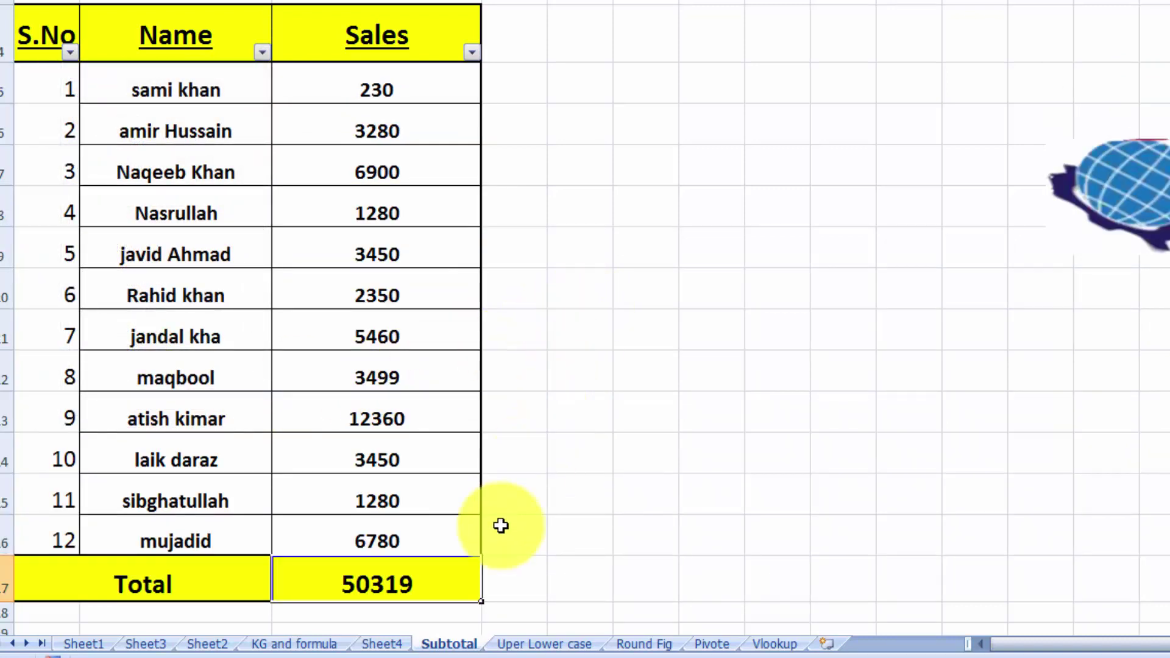
Step: Replace the first serial number in A5 by starting a SUBTOTAL formula with function number 3 - COUNTA
left_click(459, 657)
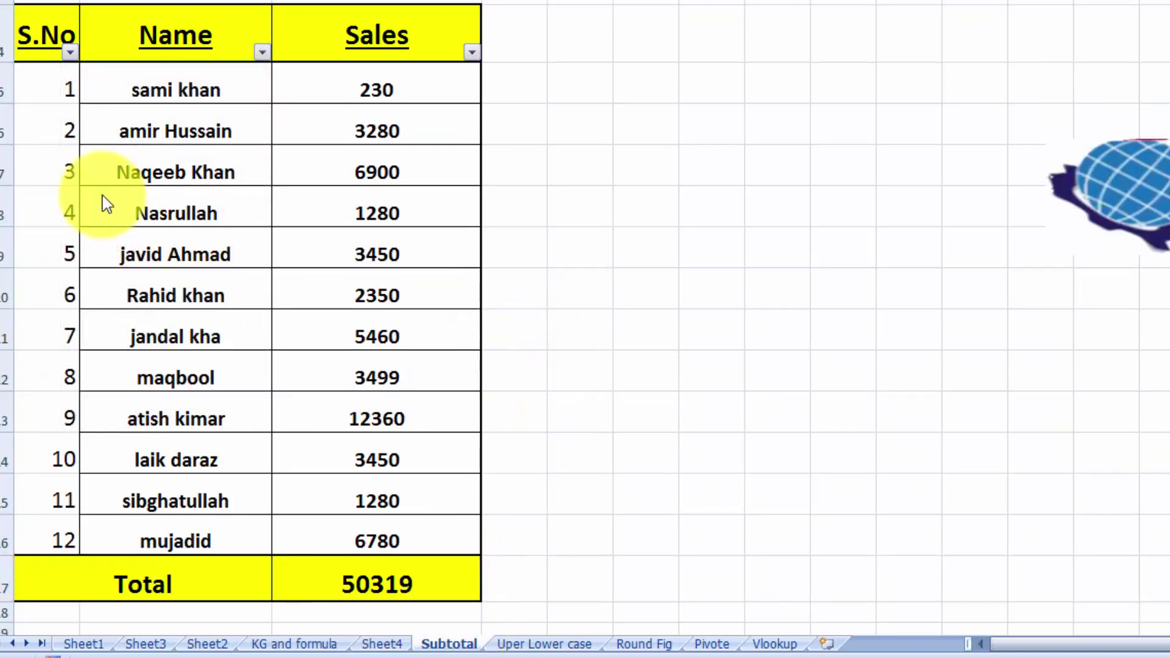
left_click(43, 90)
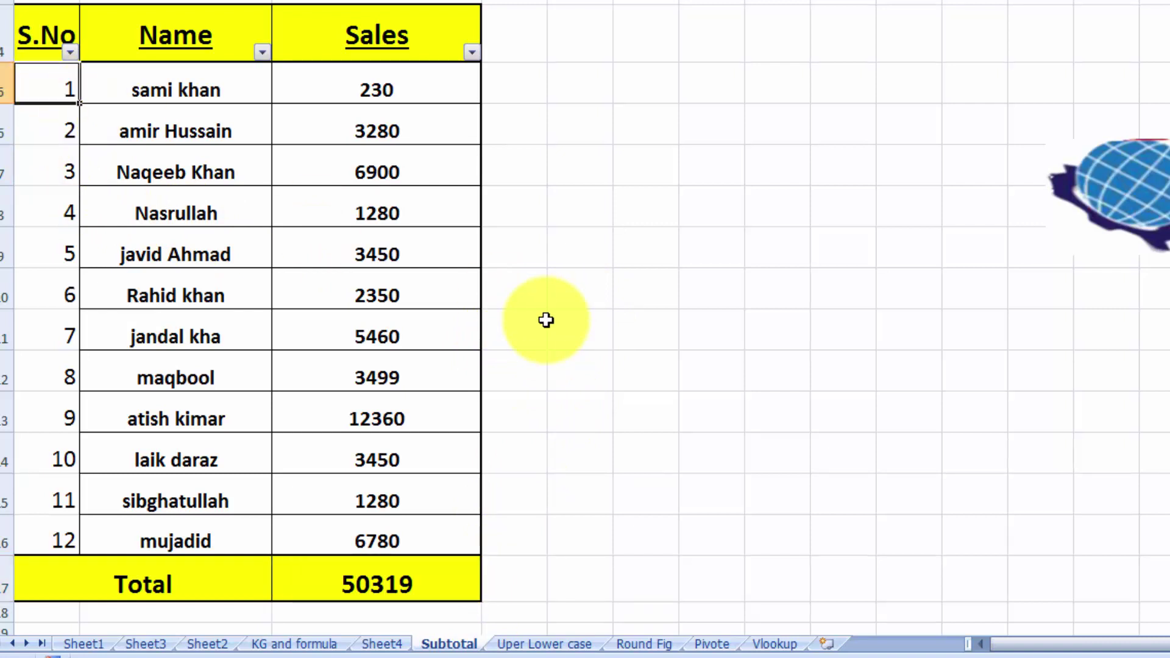
scroll(589, 342, "up", 3)
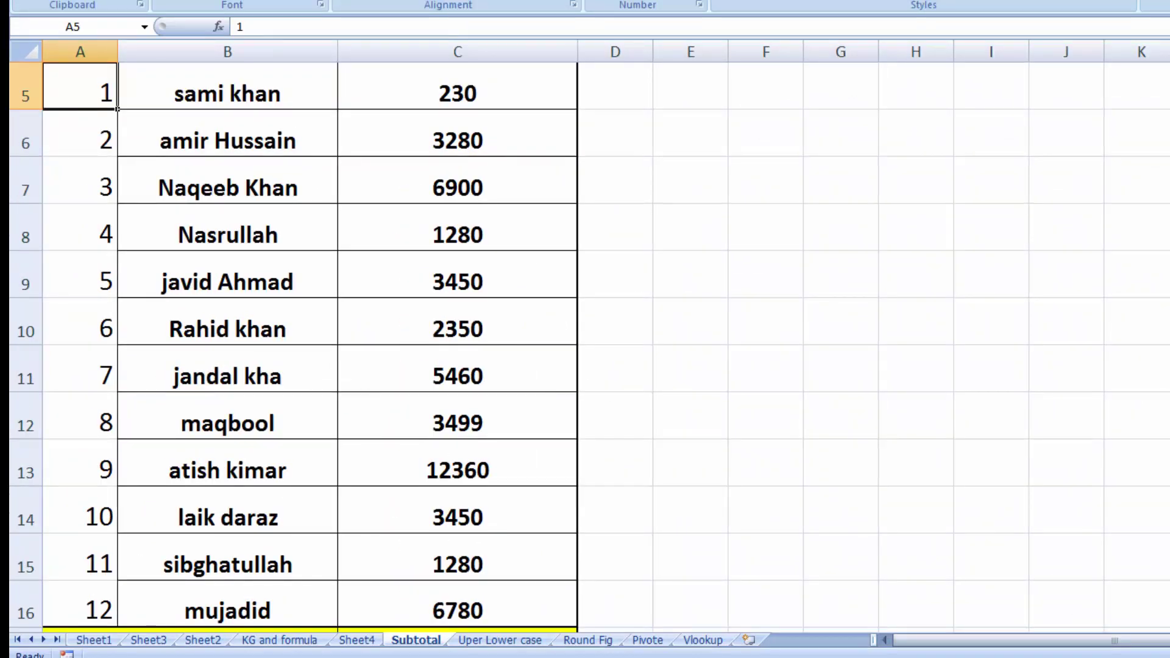
scroll(589, 348, "up", 1)
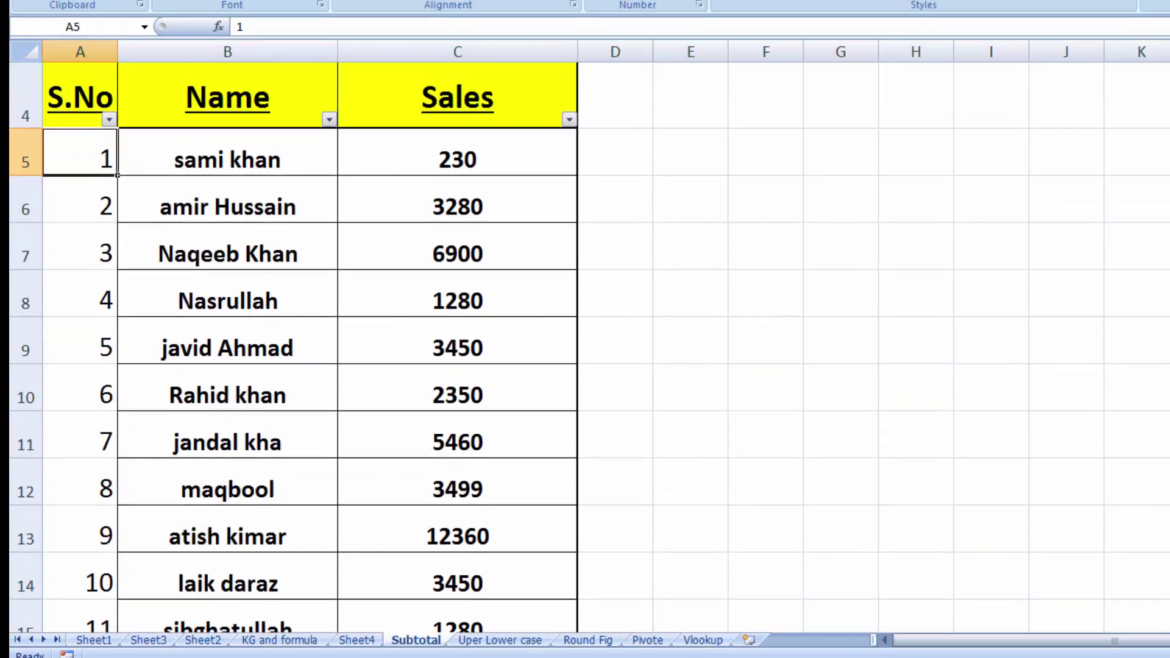
type("=")
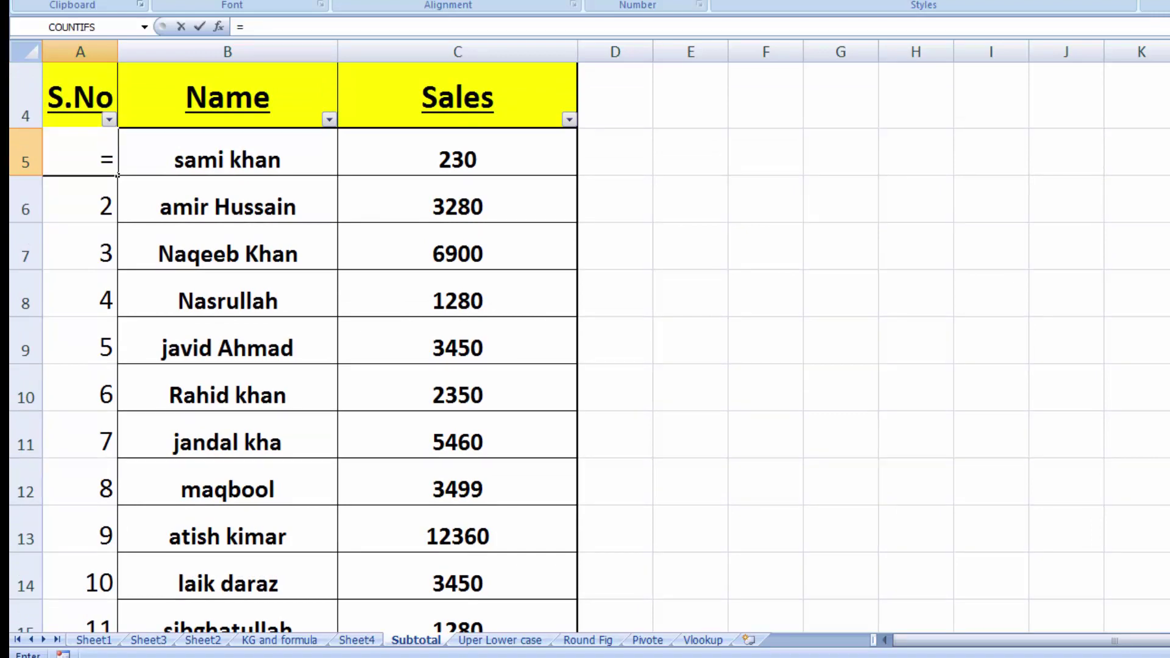
type("SUB")
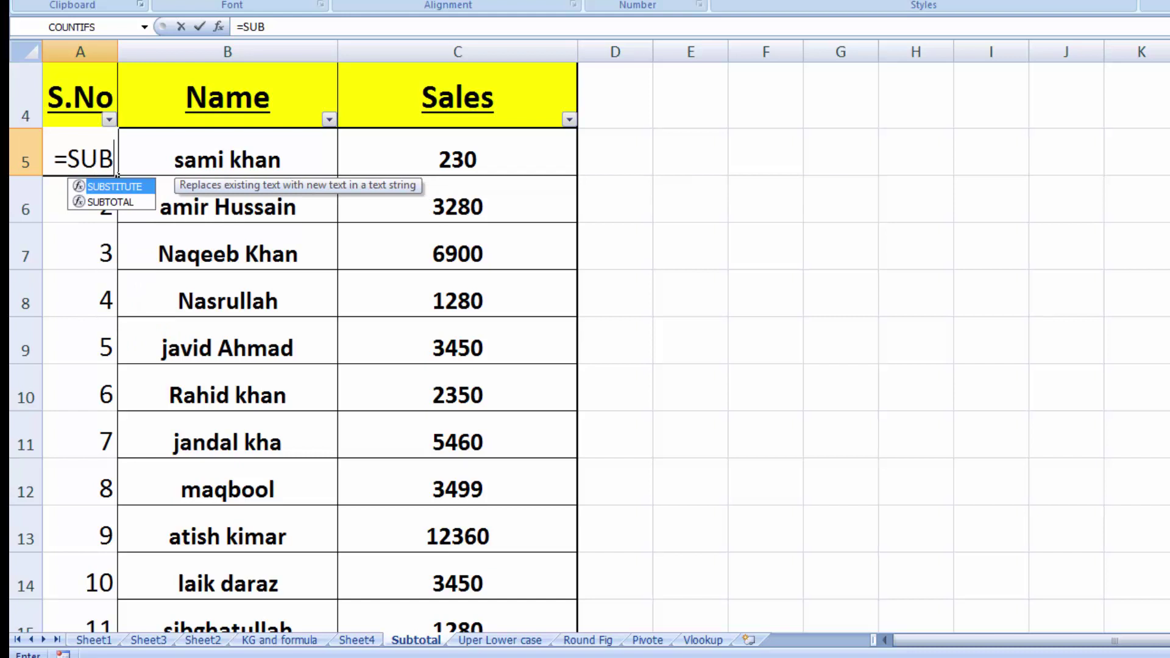
double_click(115, 201)
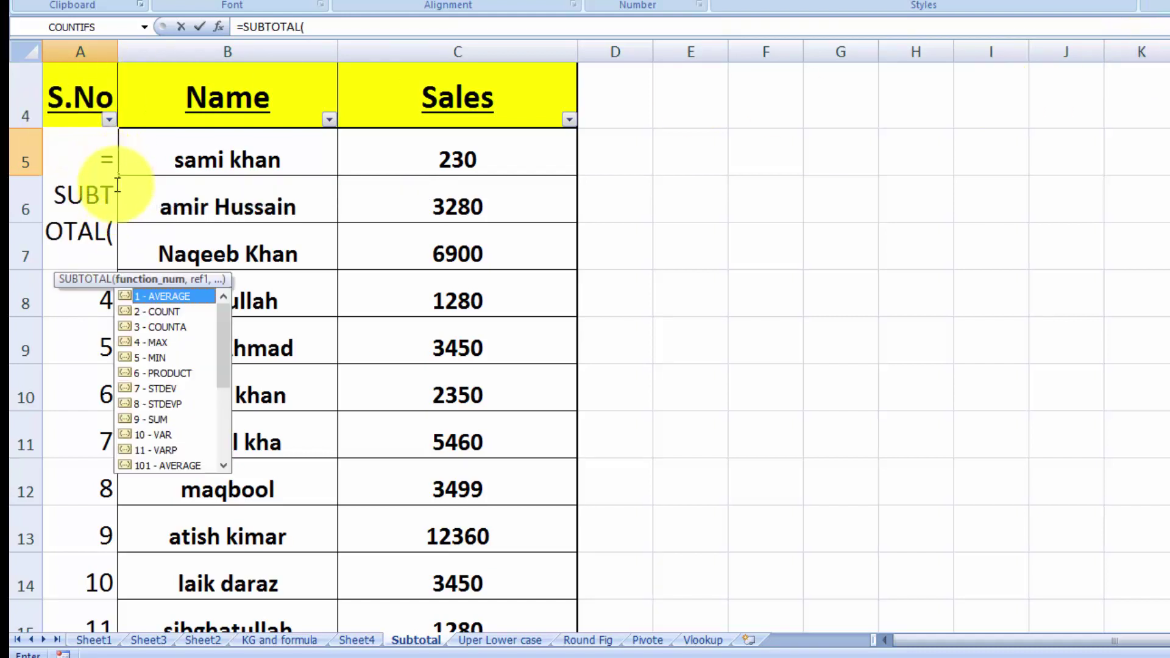
double_click(155, 329)
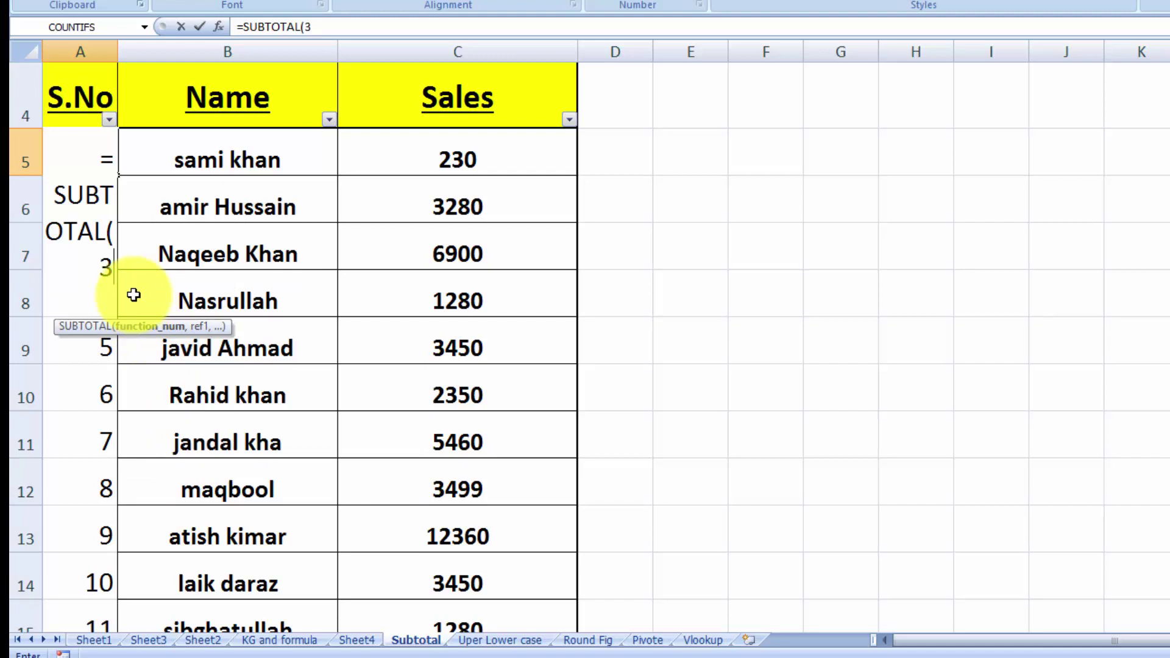
Step: Add the range B5:B5 to the formula in A5 and close it, as =SUBTOTAL(3,B5:B5)
type(",")
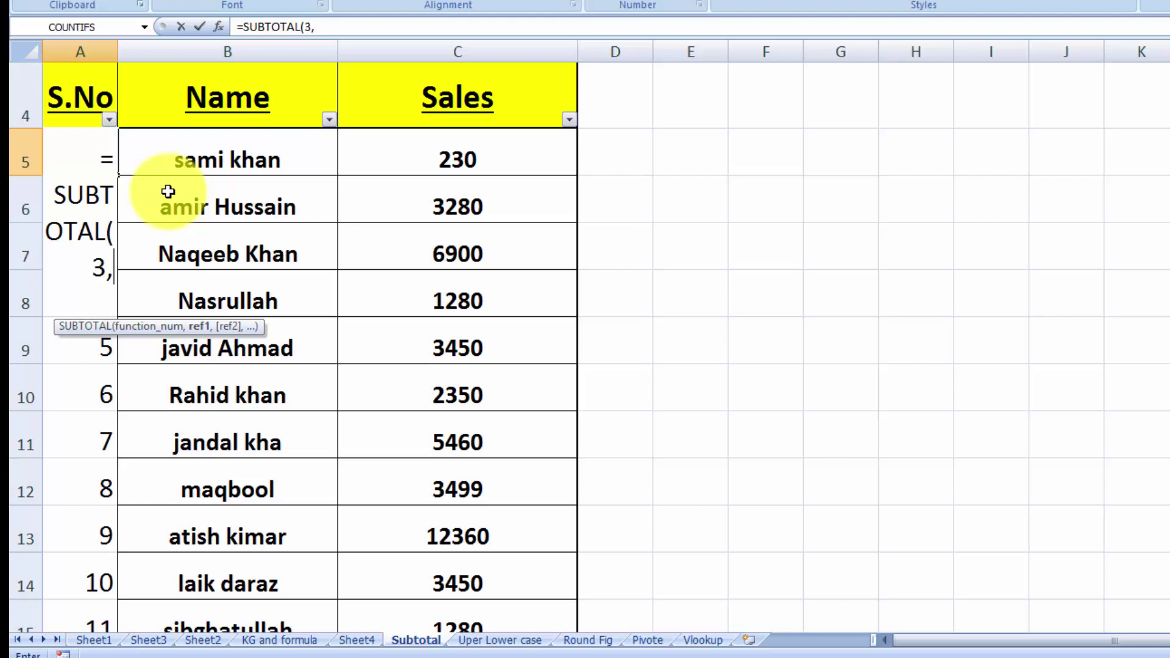
type("B5")
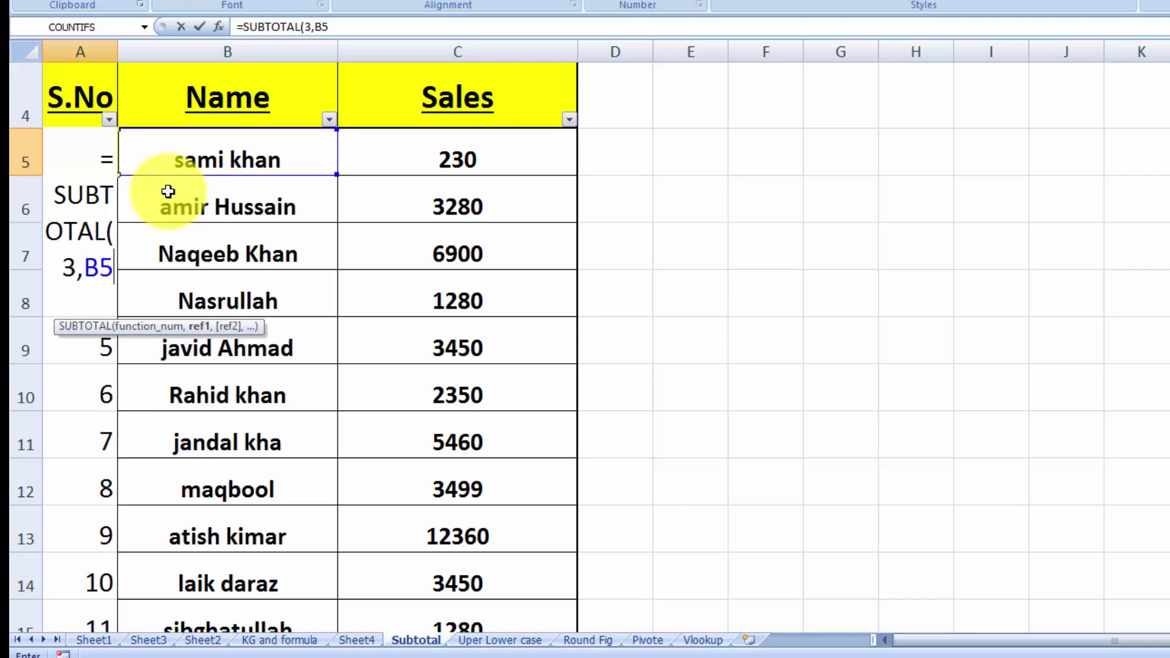
type(":")
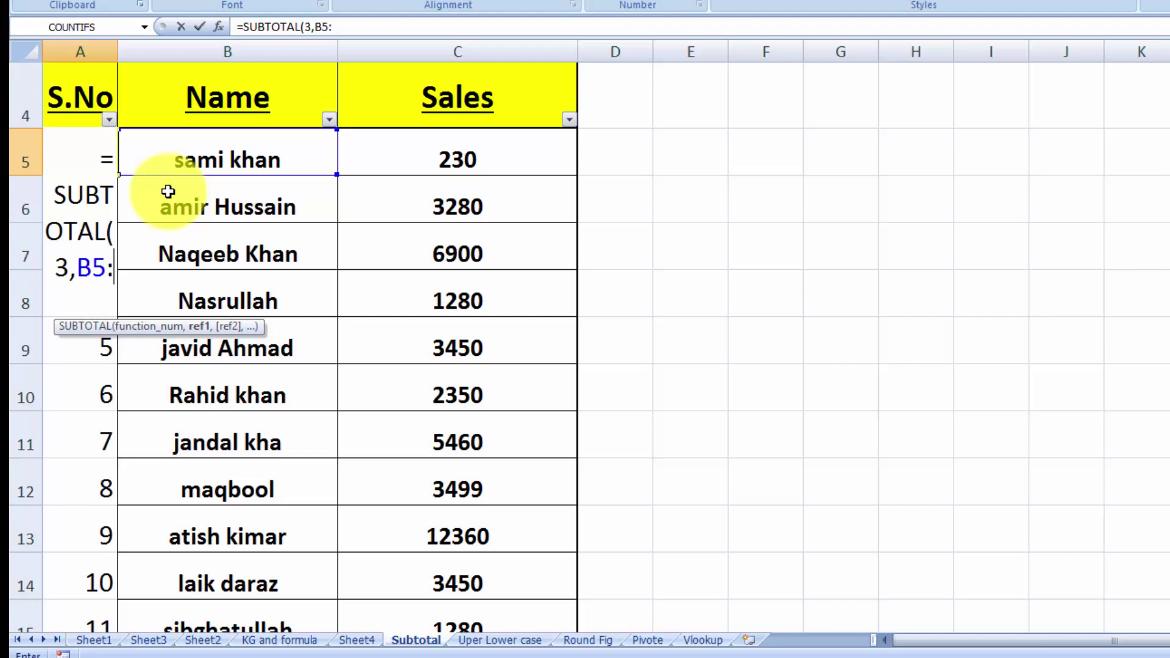
type("B5")
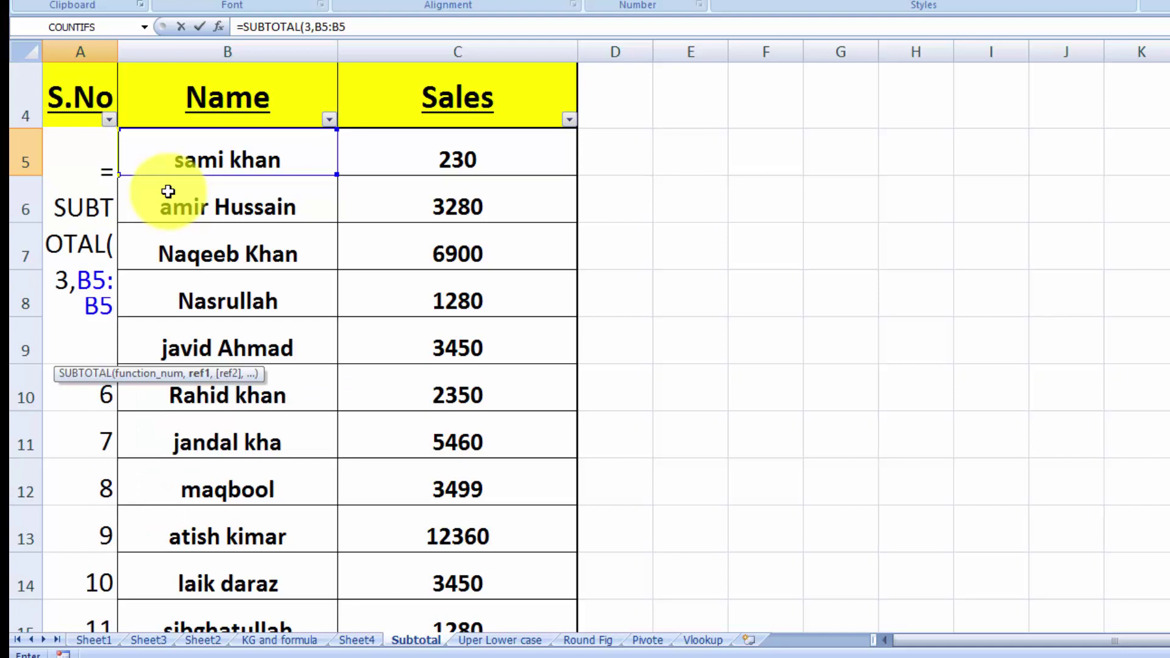
type(")")
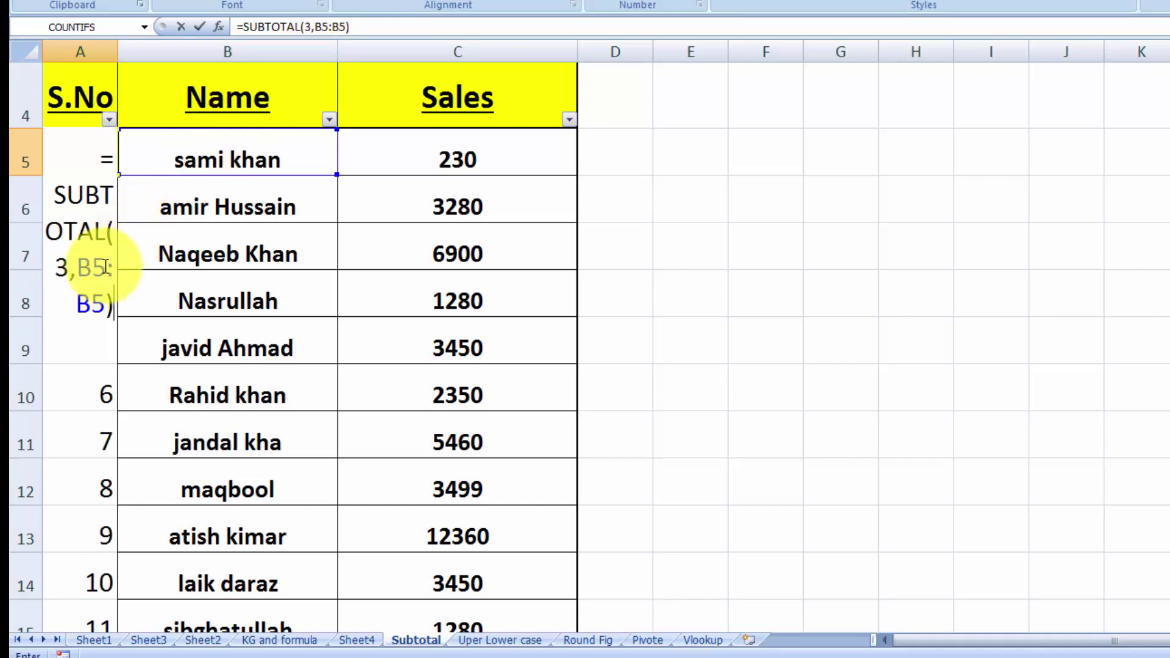
Step: Make the range's first reference absolute and enter the A5 formula as =SUBTOTAL(3,$B$5:B5)
left_click_drag(77, 266, 106, 266)
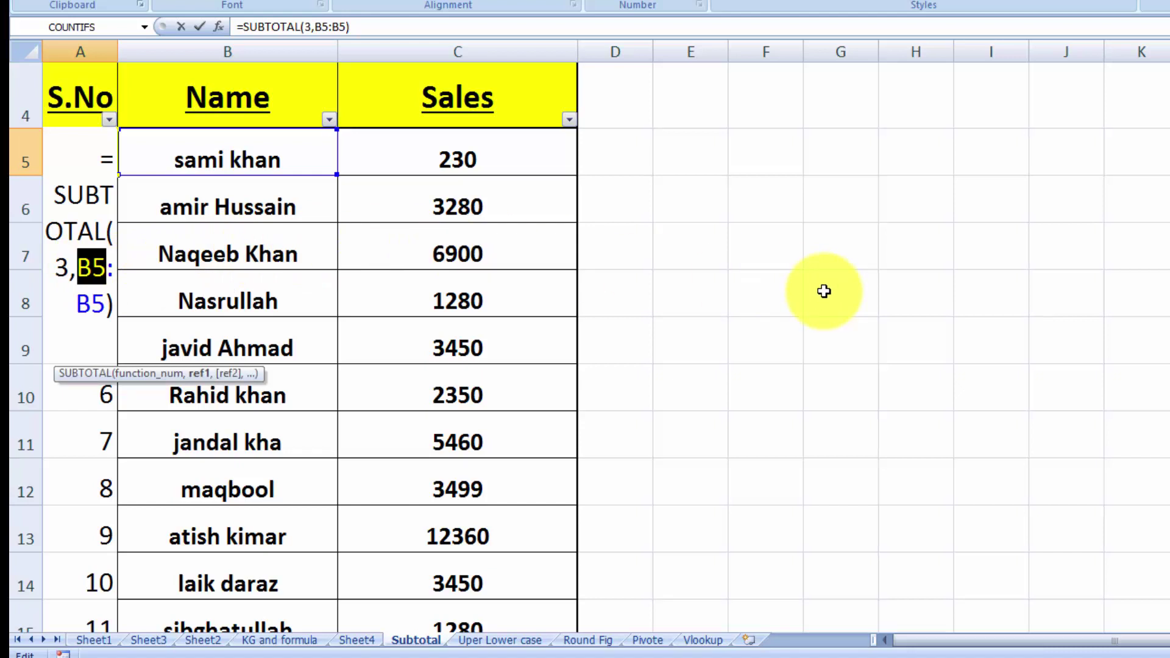
key("F4")
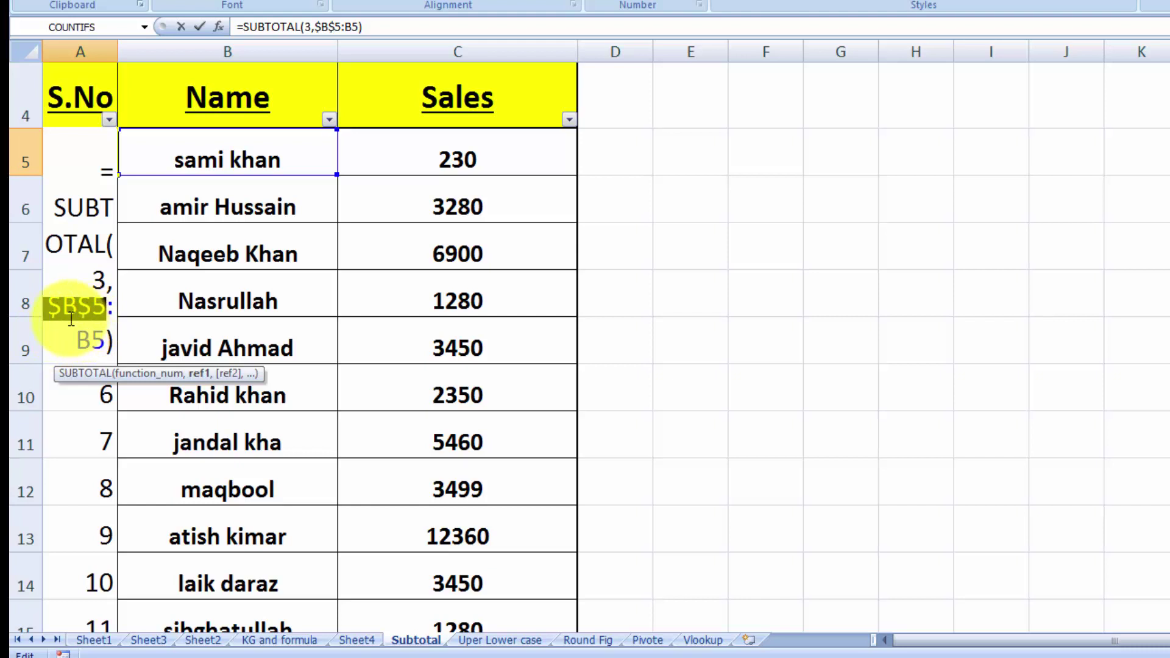
left_click(112, 344)
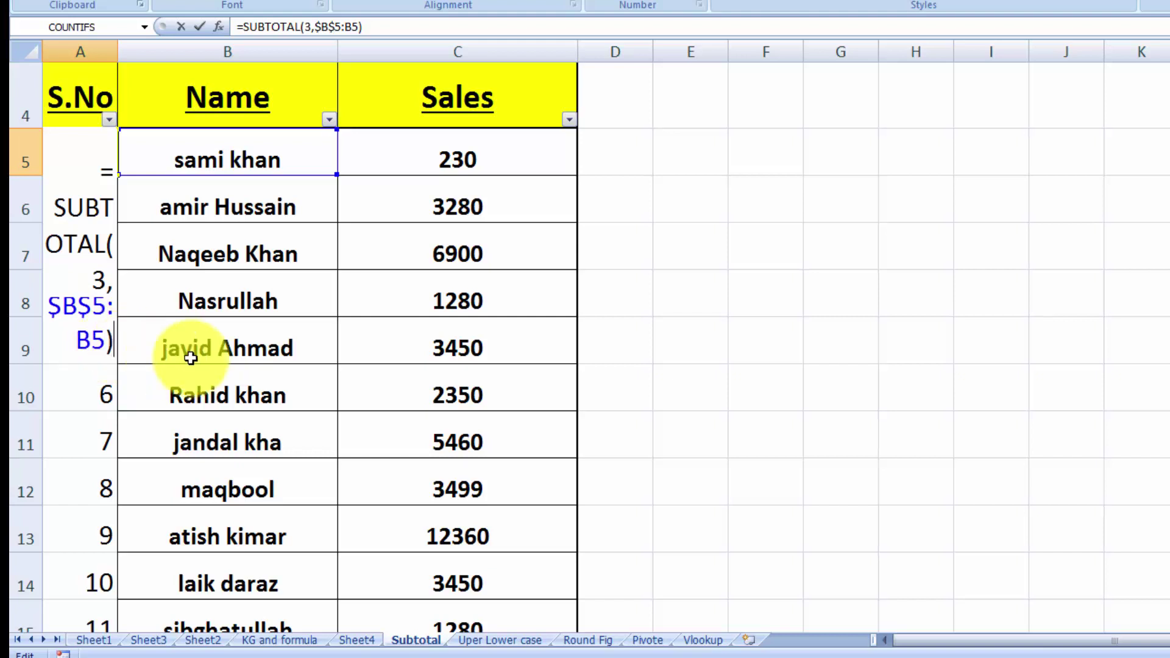
key("Return")
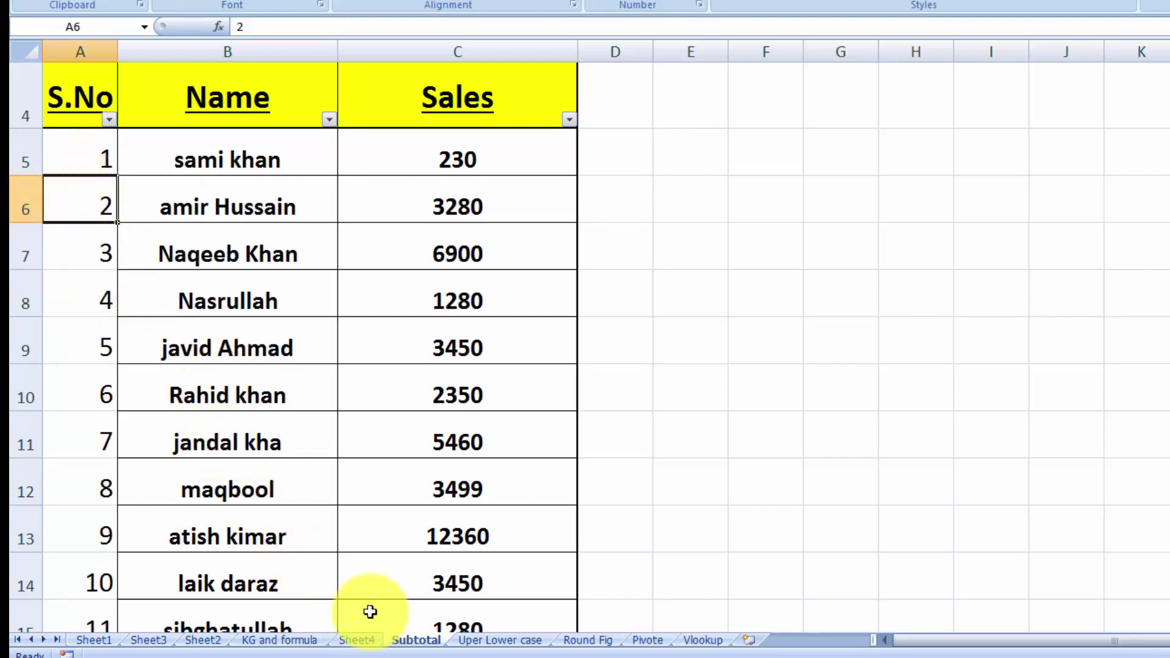
Step: Fill the SUBTOTAL formula from A5 down the S.No column through A16
left_click(105, 158)
left_click_drag(118, 178, 121, 628)
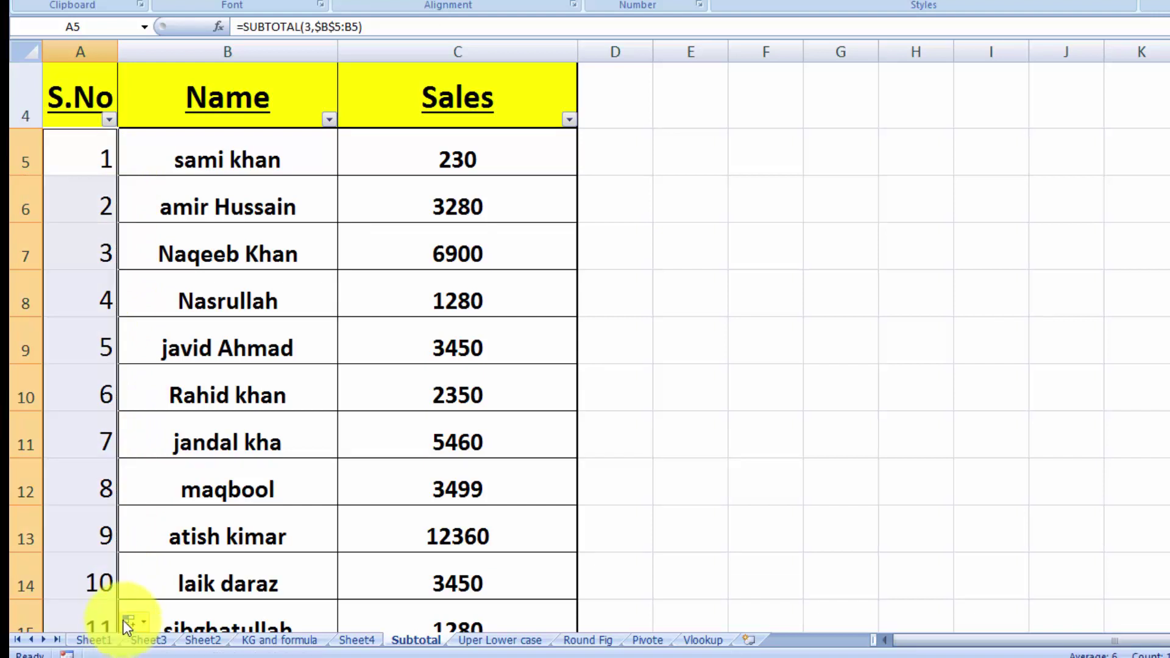
scroll(164, 439, "down", 2)
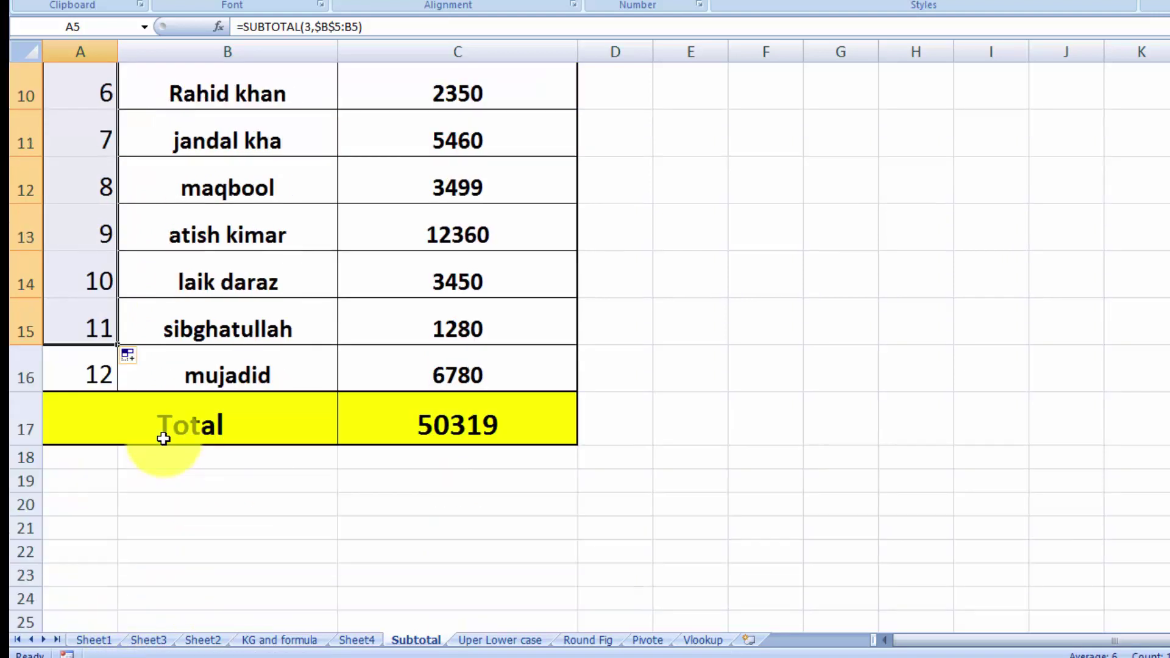
left_click(106, 324)
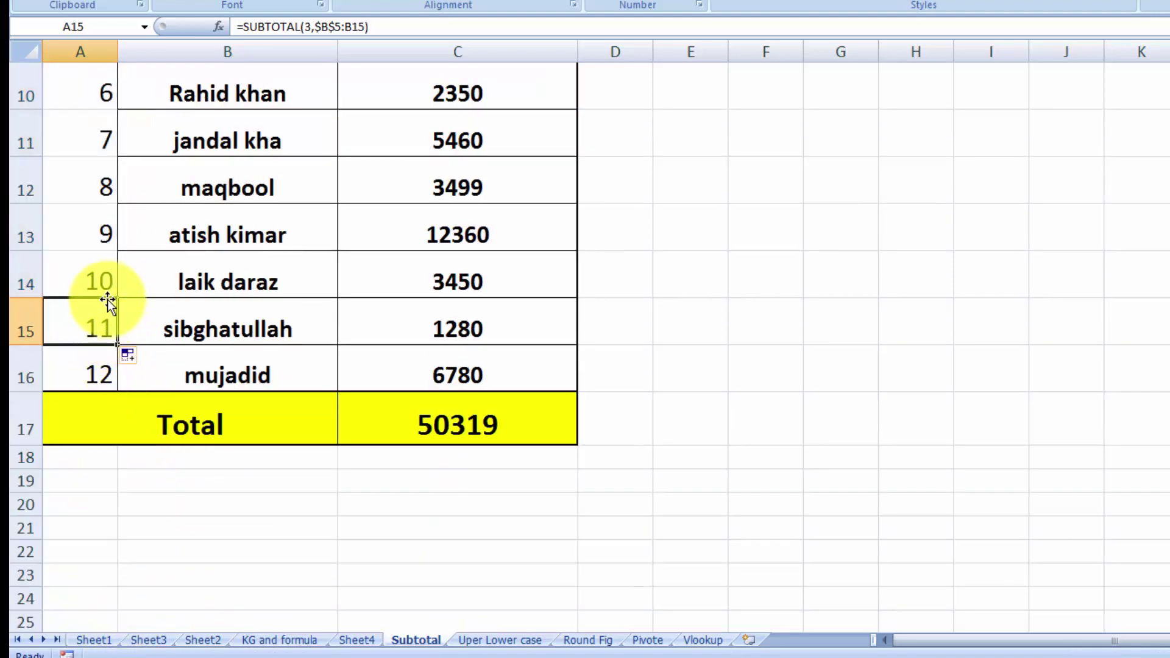
left_click_drag(118, 345, 116, 375)
left_click(761, 470)
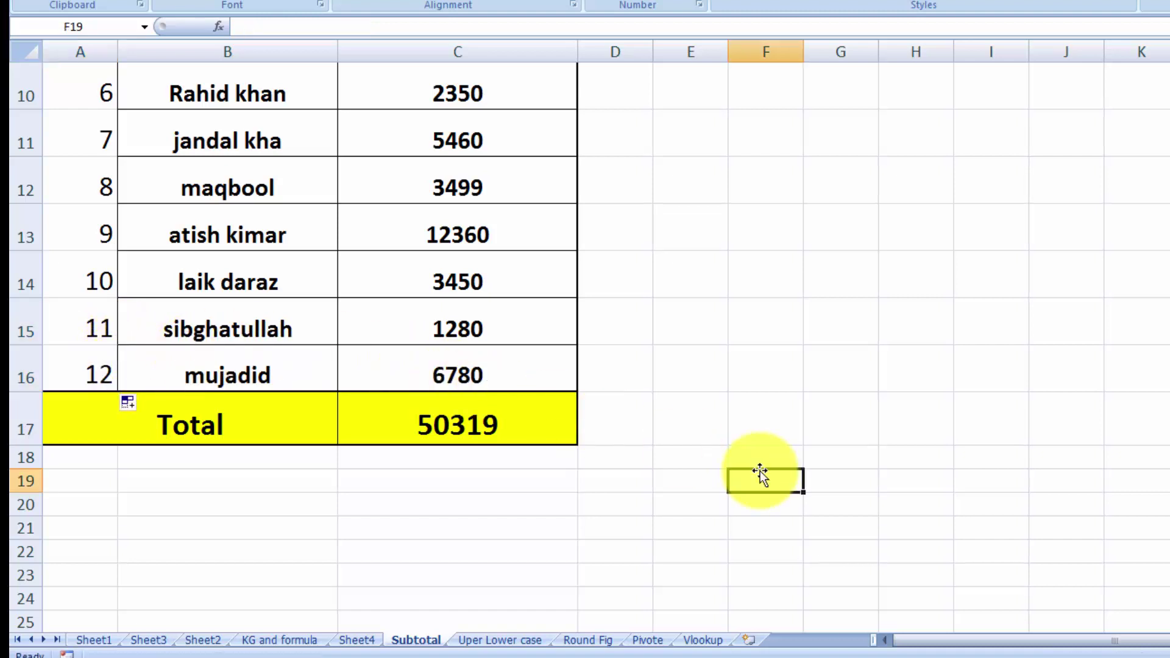
Step: Review the filled formula in A15 and the serial numbers down the whole S.No column
left_click(96, 319)
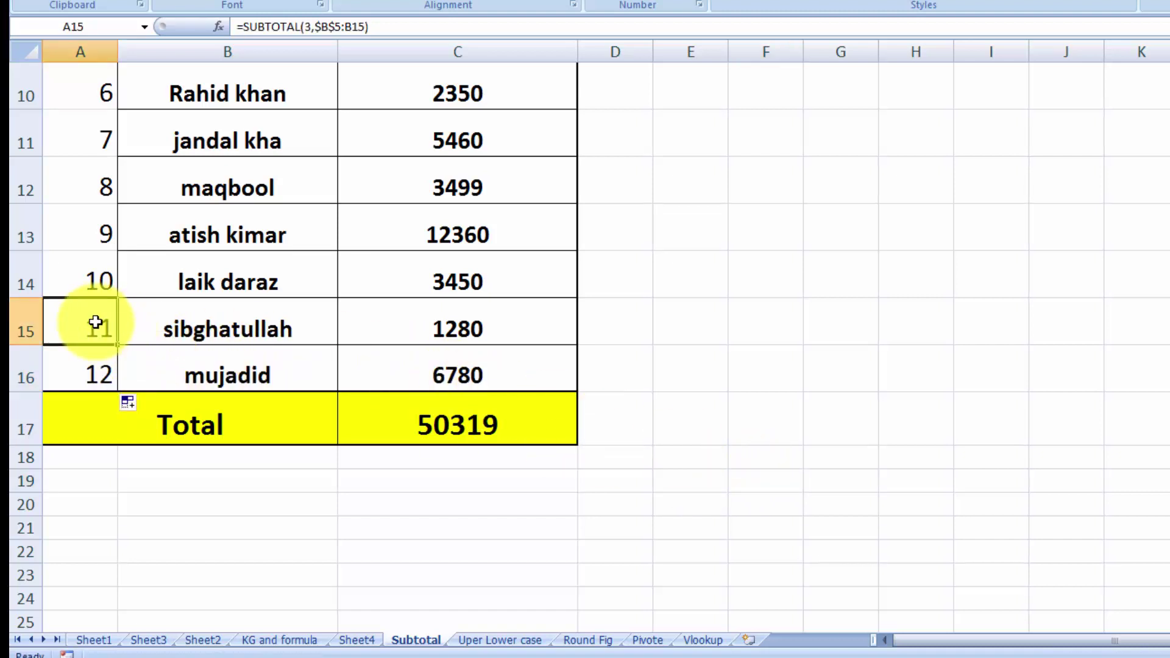
scroll(548, 451, "up", 3)
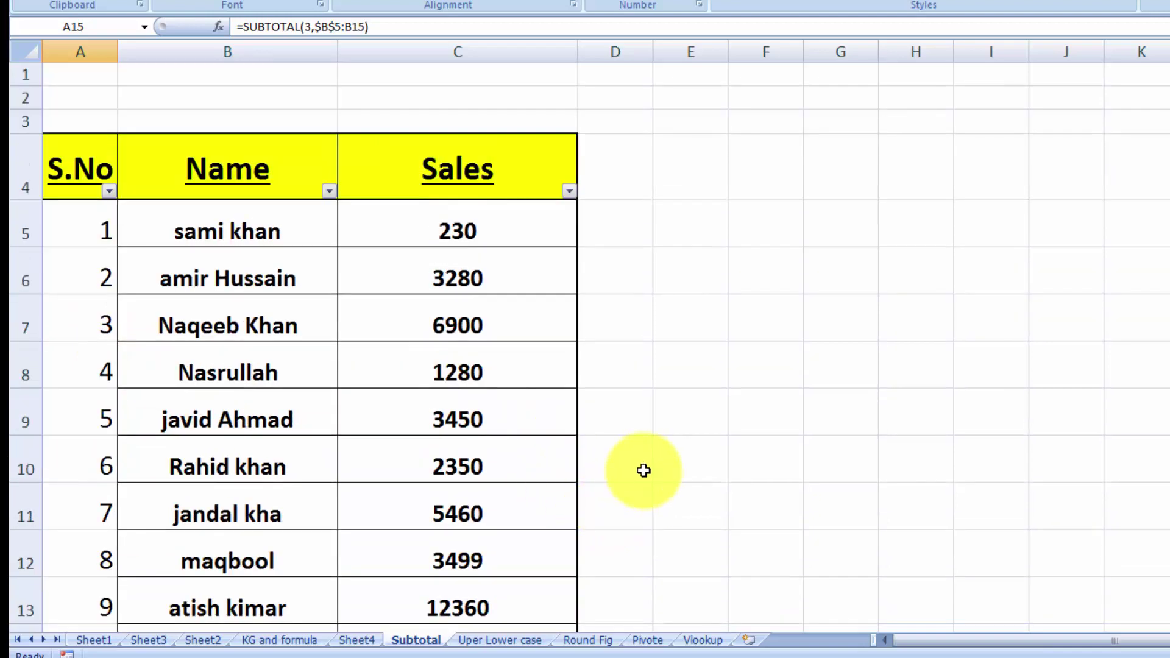
scroll(639, 470, "down", 2)
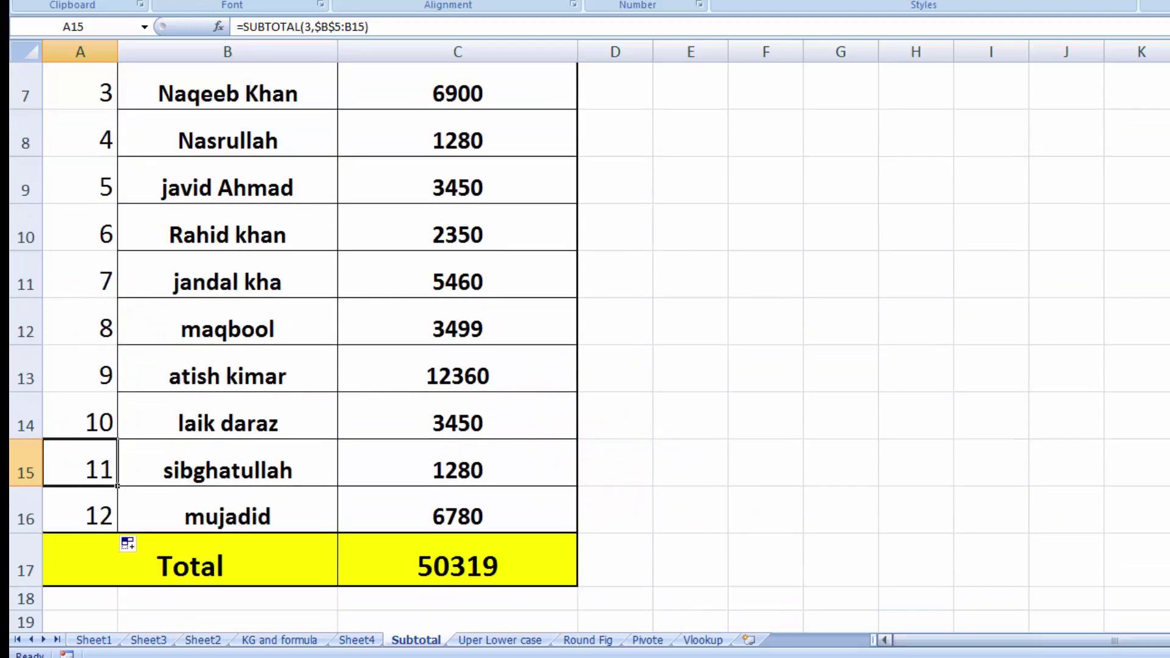
scroll(618, 510, "up", 2)
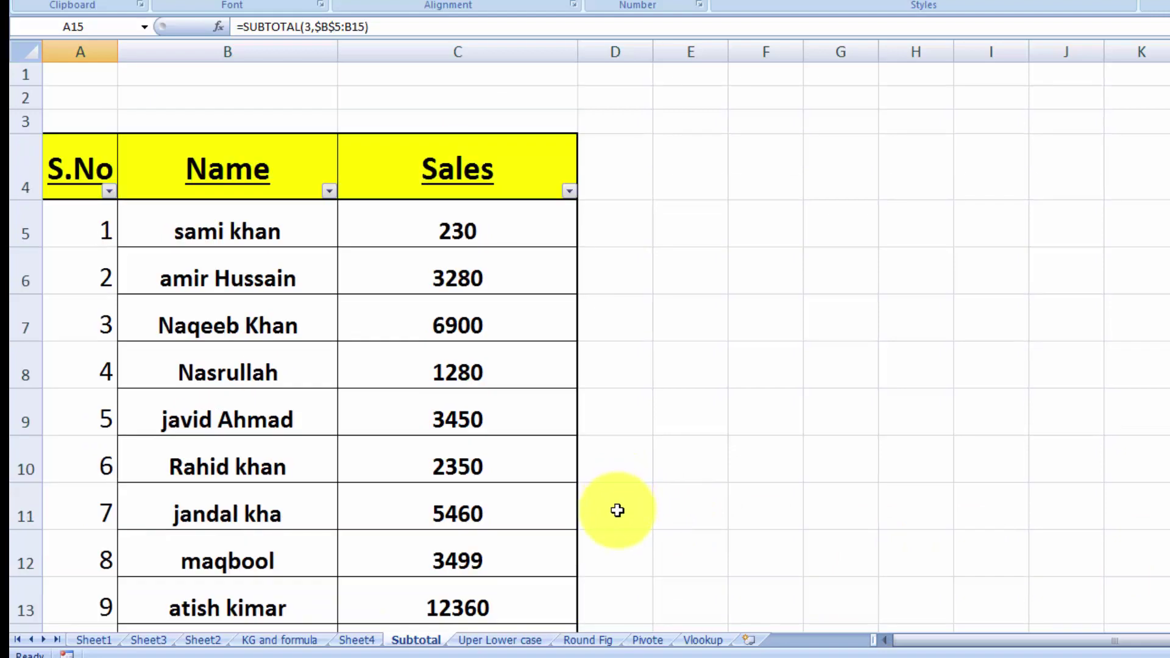
scroll(618, 509, "down", 1)
scroll(610, 463, "down", 2)
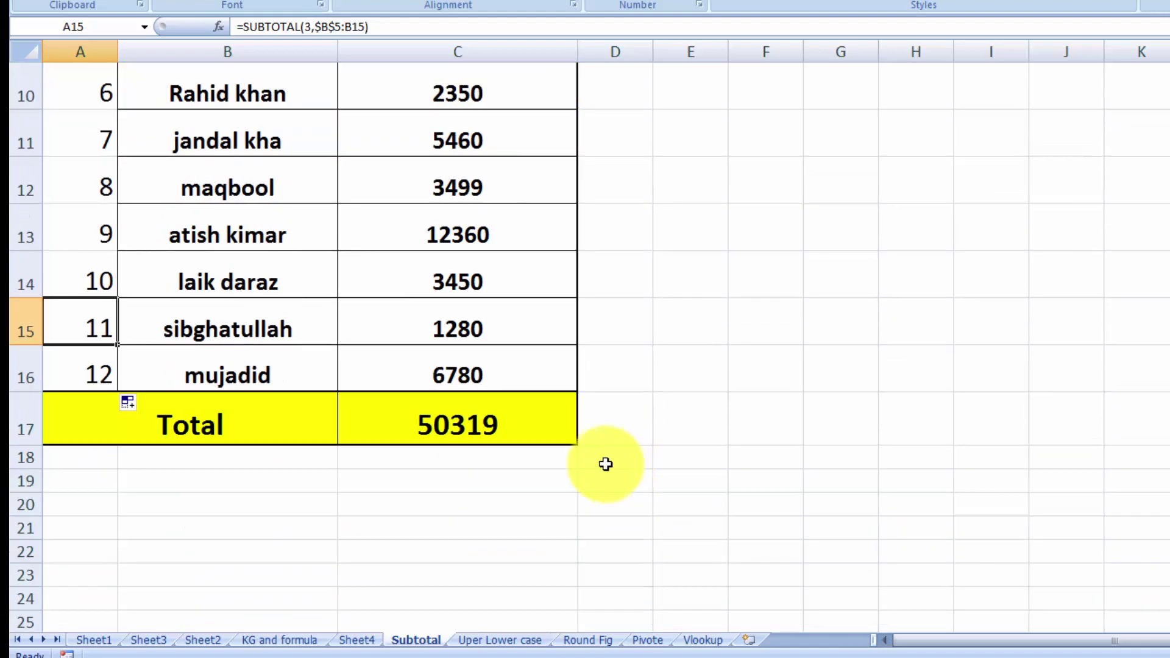
scroll(518, 454, "up", 3)
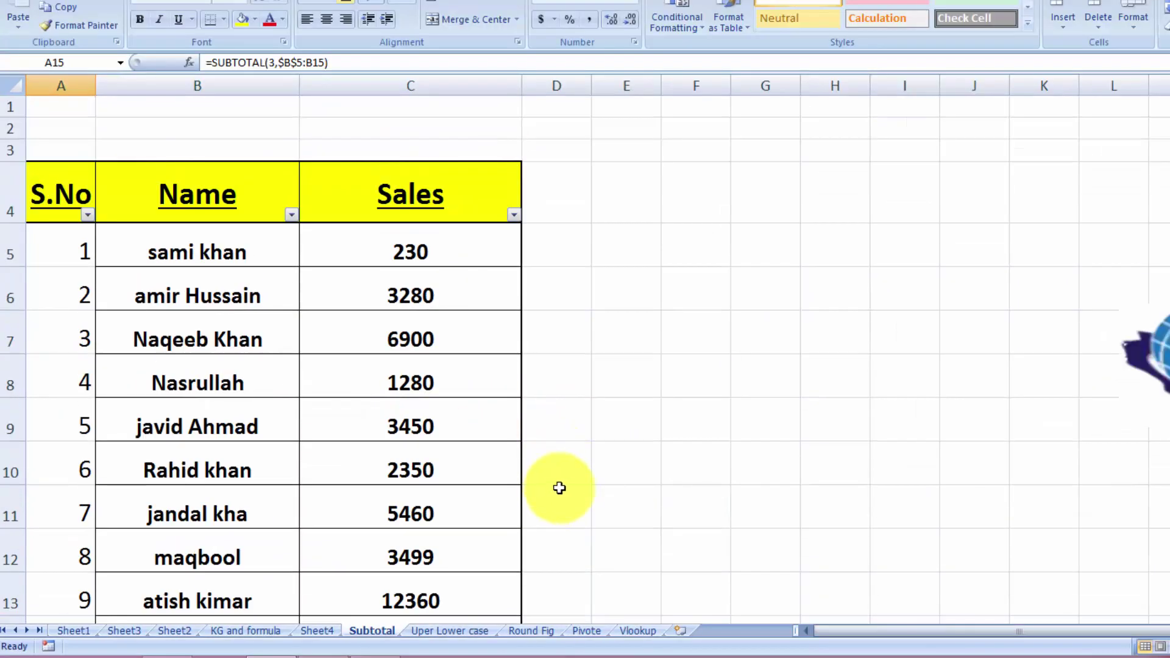
Step: Filter the Name column to only the people in rows 7, 11, 12 and 13, and check the Sales total formula in C17
left_click(292, 216)
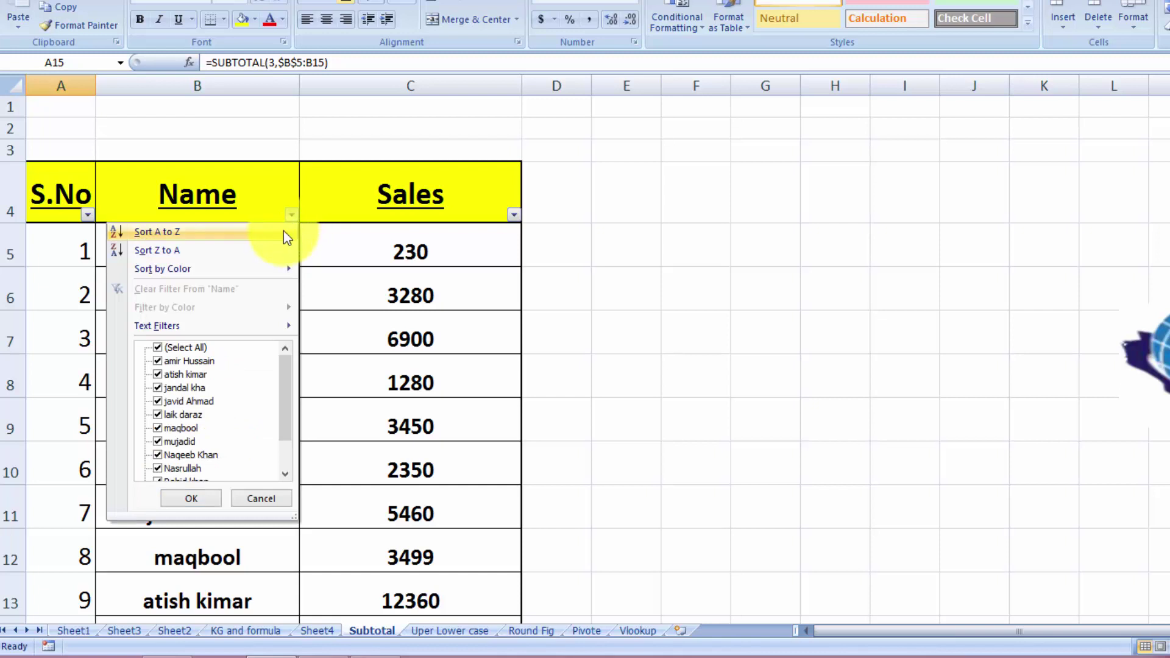
left_click(173, 347)
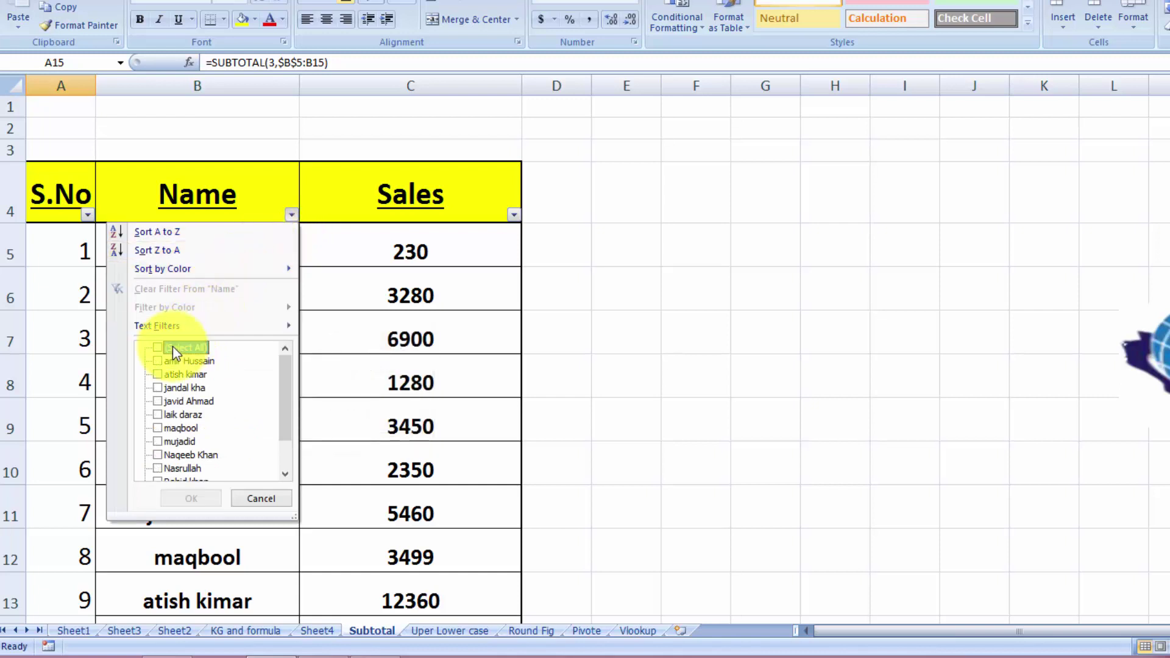
left_click(160, 375)
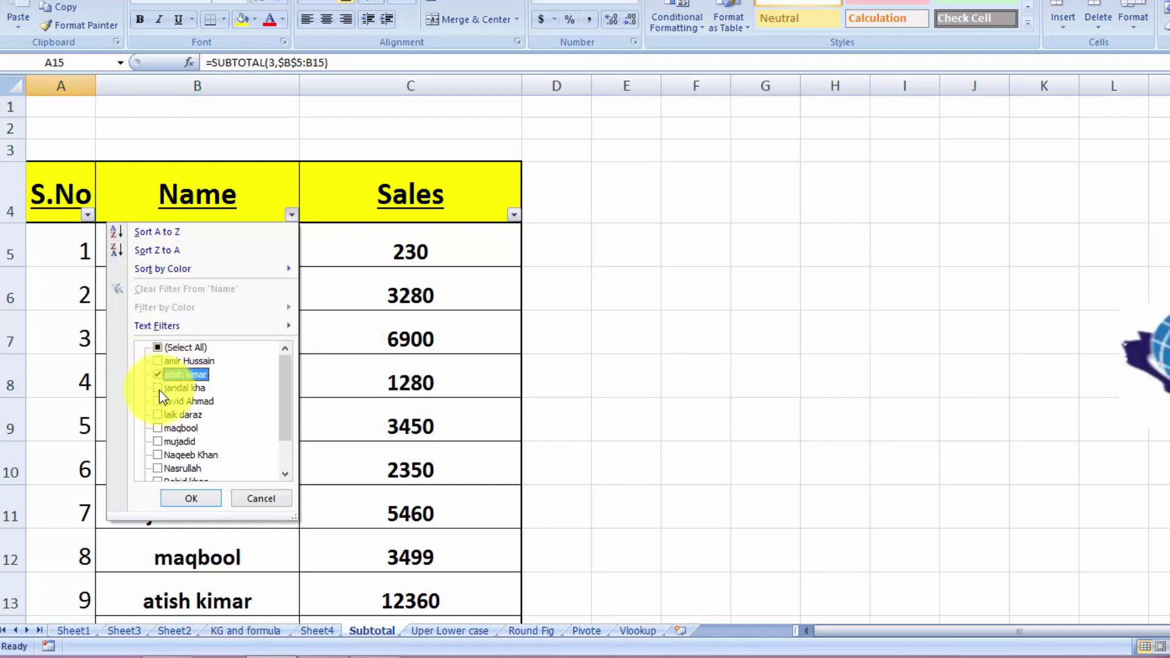
left_click(159, 388)
left_click(156, 428)
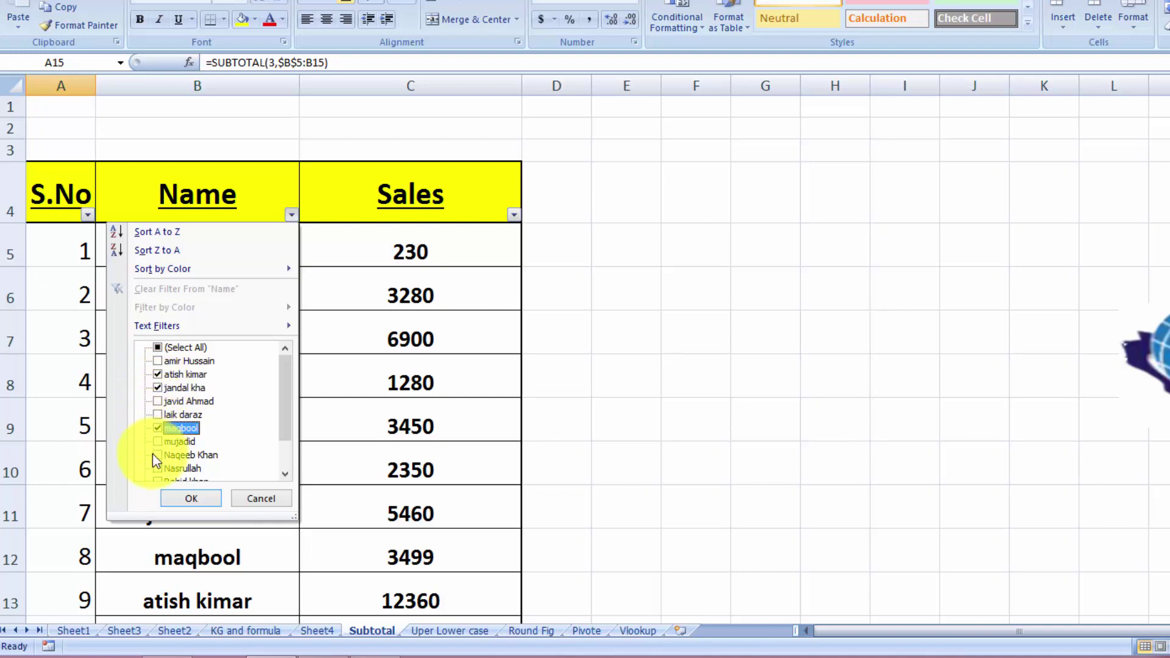
left_click(156, 455)
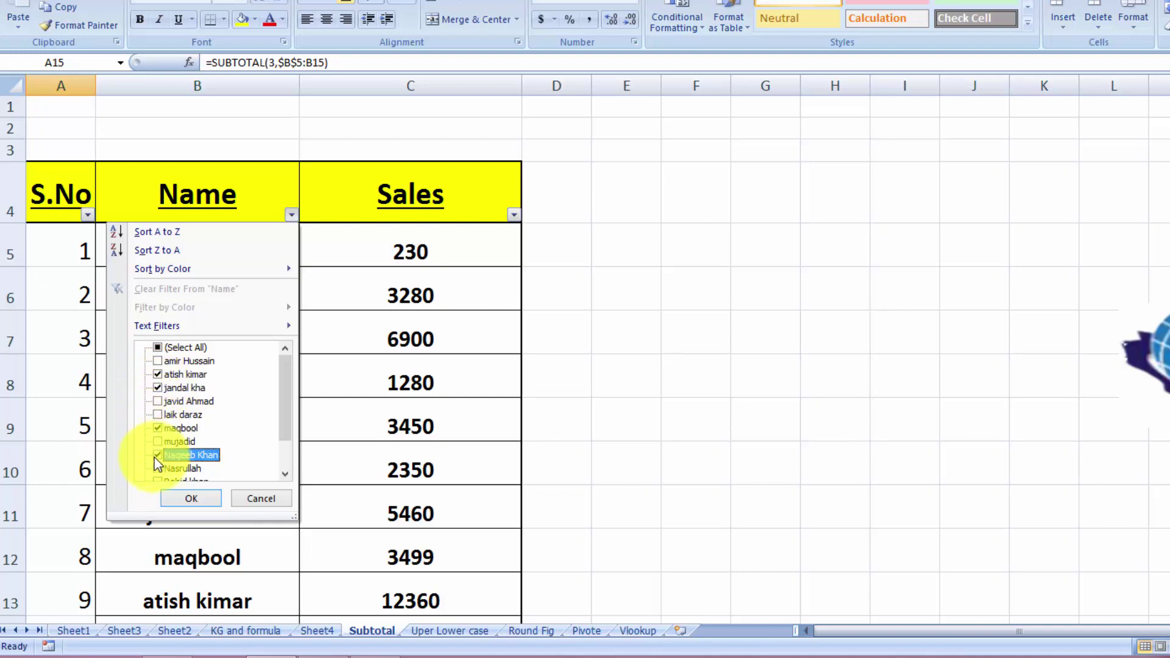
left_click(178, 499)
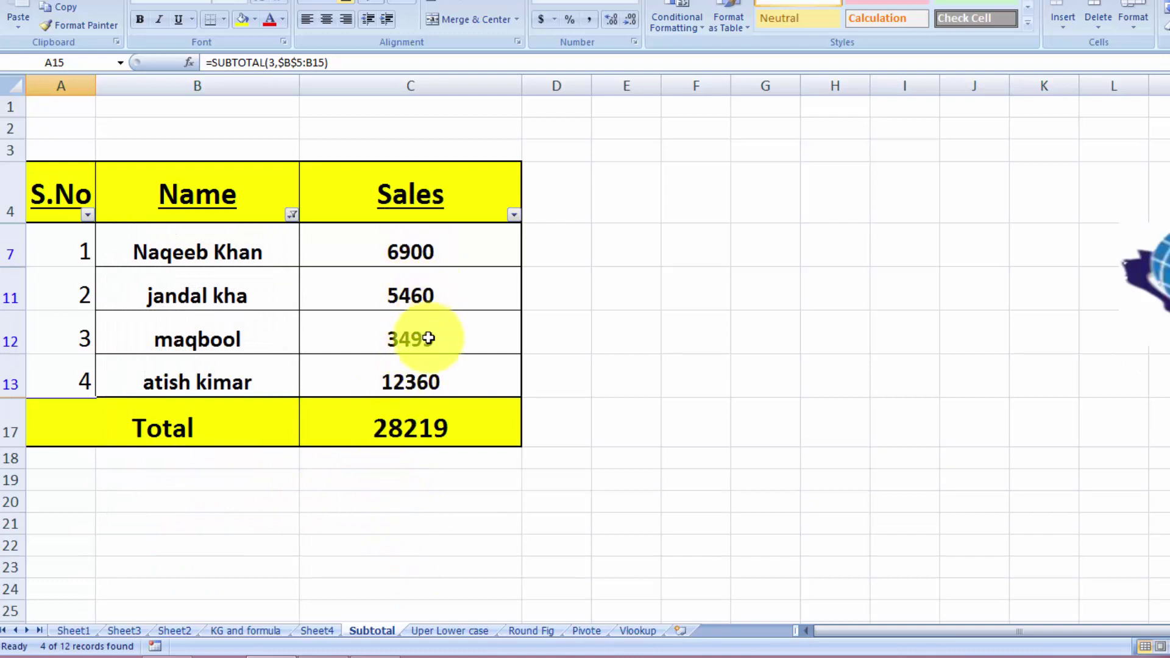
left_click(410, 429)
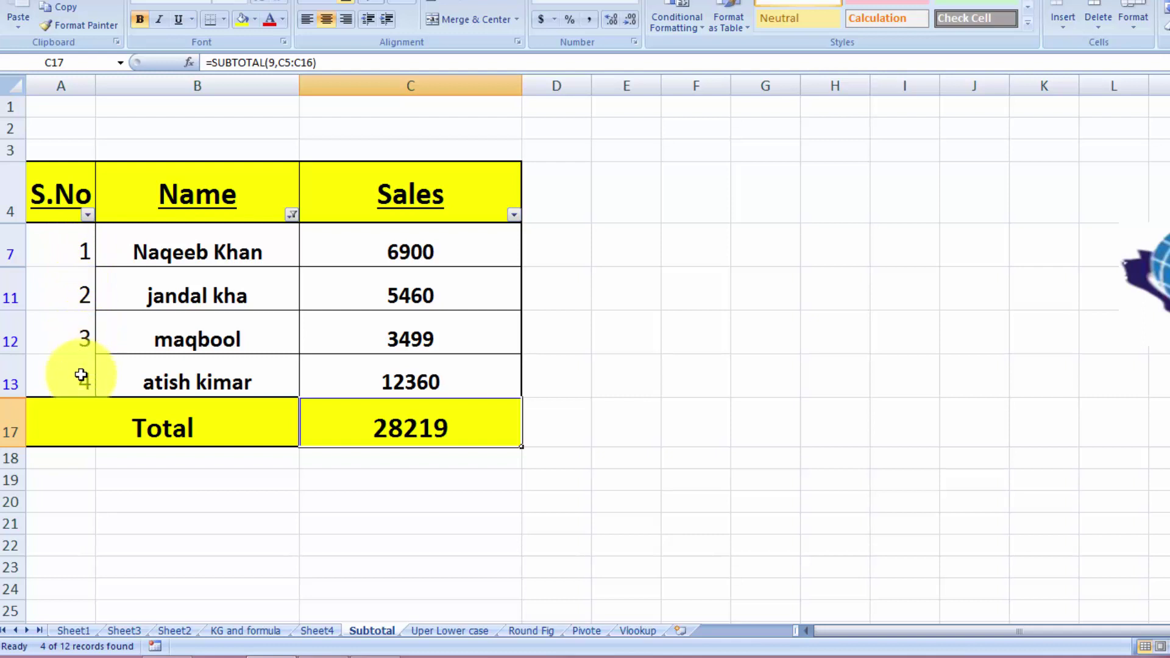
Step: Reset the Name filter to show all people again
left_click(292, 215)
left_click(159, 347)
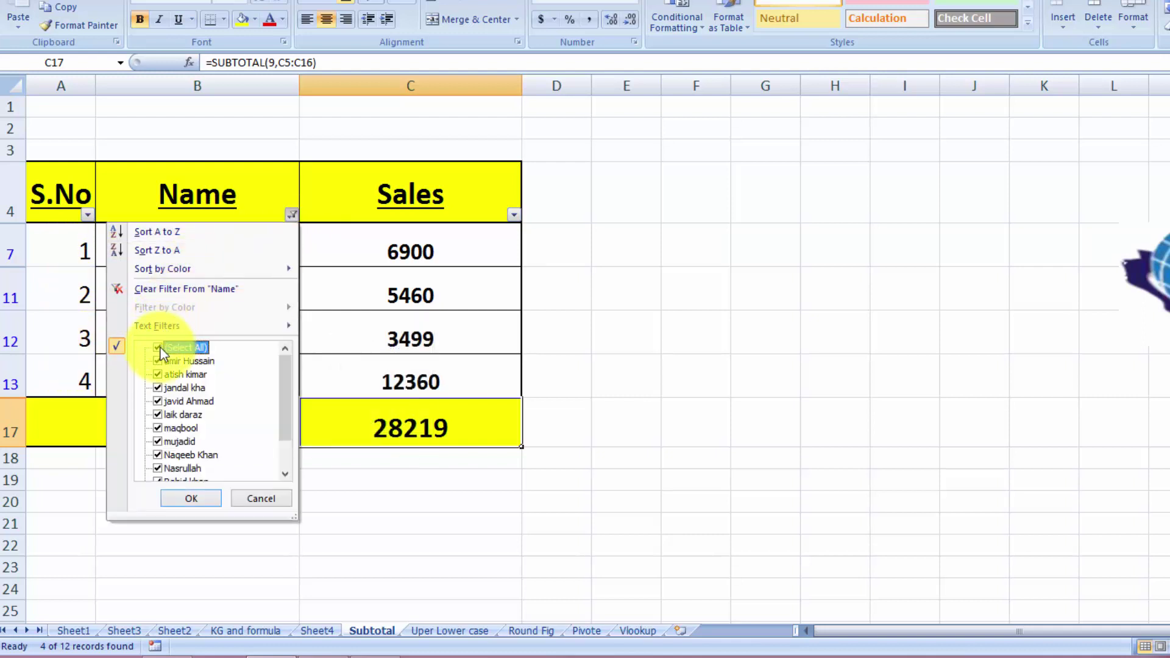
left_click(191, 498)
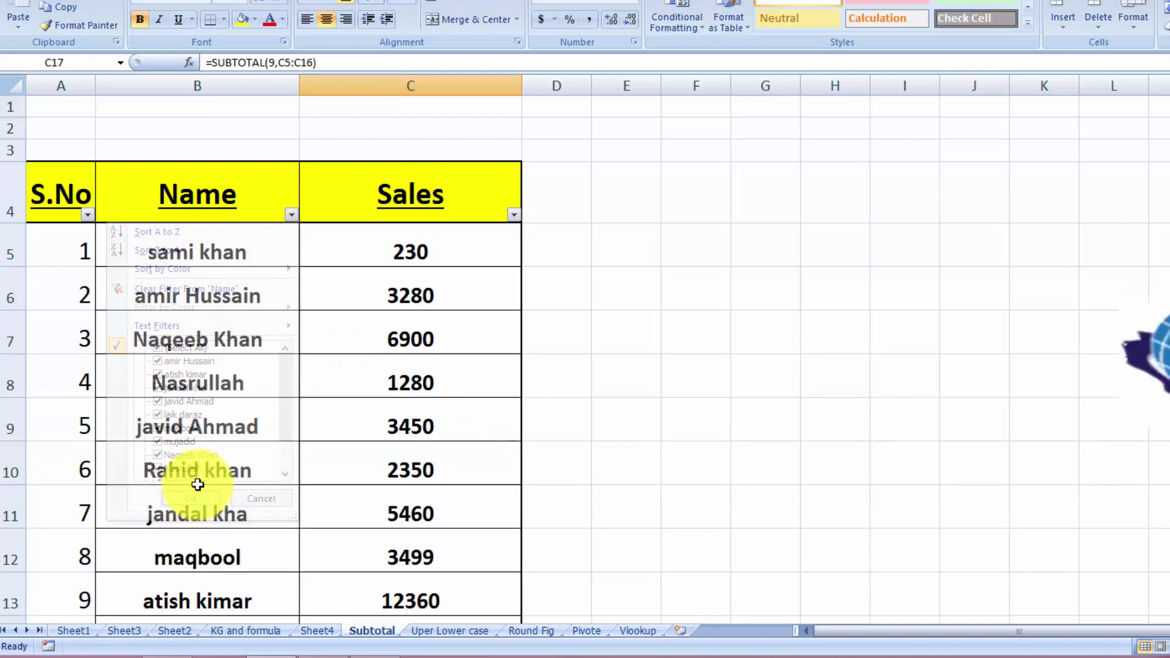
Step: Filter the Name column to only the people in rows 8, 9 and 16, and narrow the Sales and Name columns
left_click(292, 214)
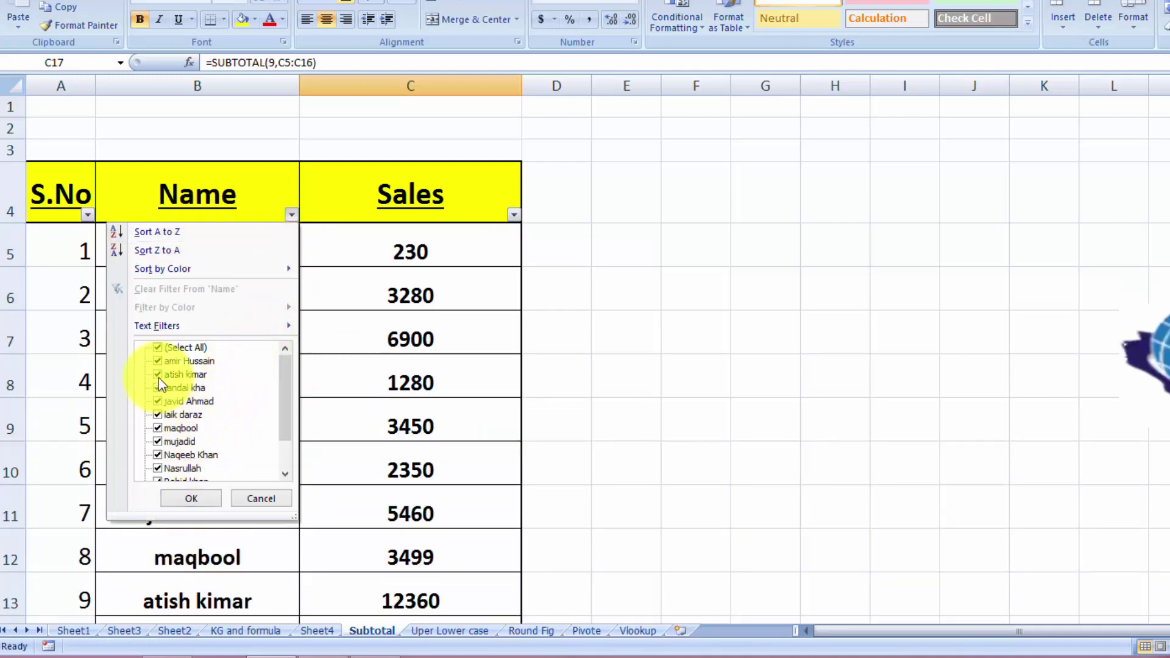
left_click(156, 348)
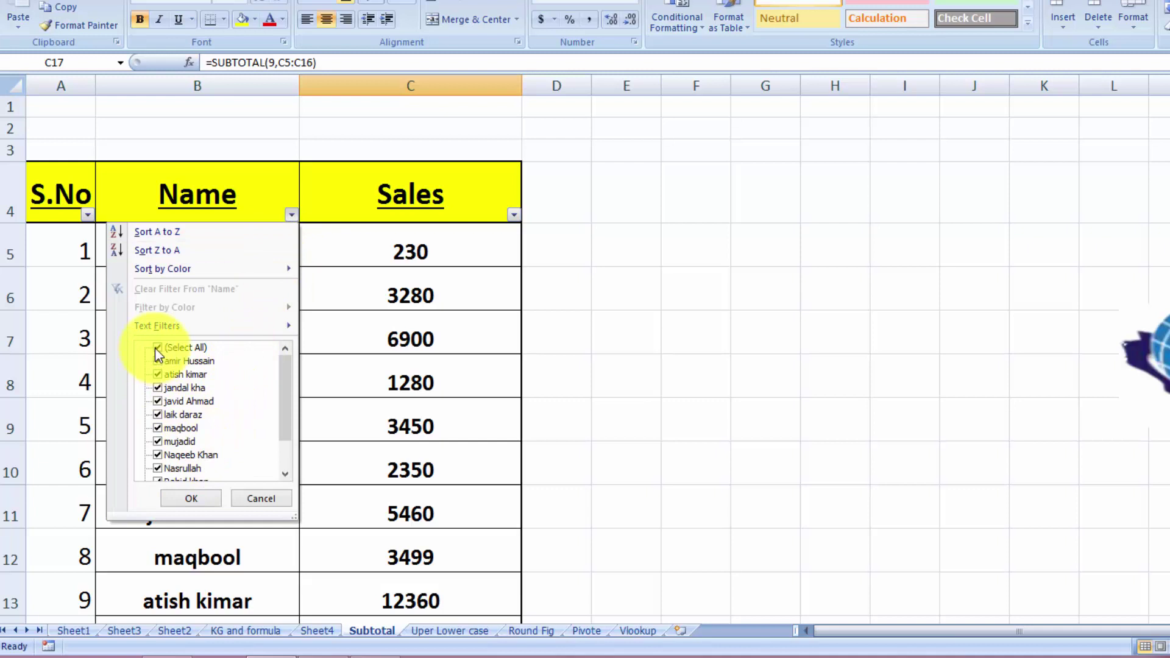
left_click(158, 468)
left_click(159, 451)
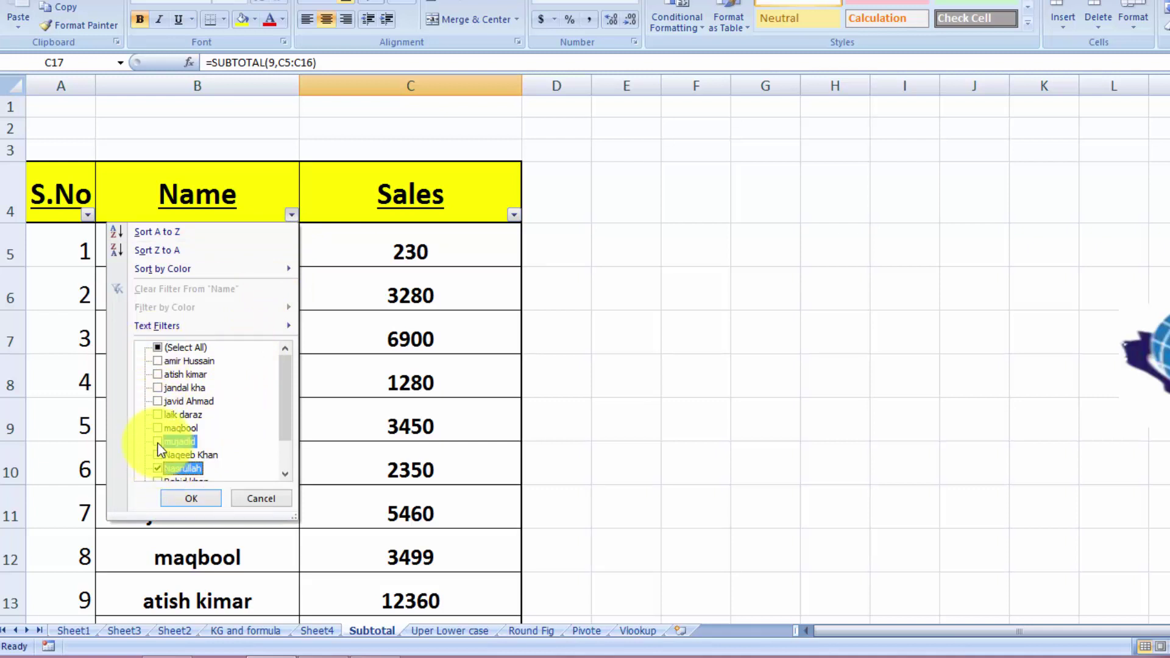
left_click(158, 404)
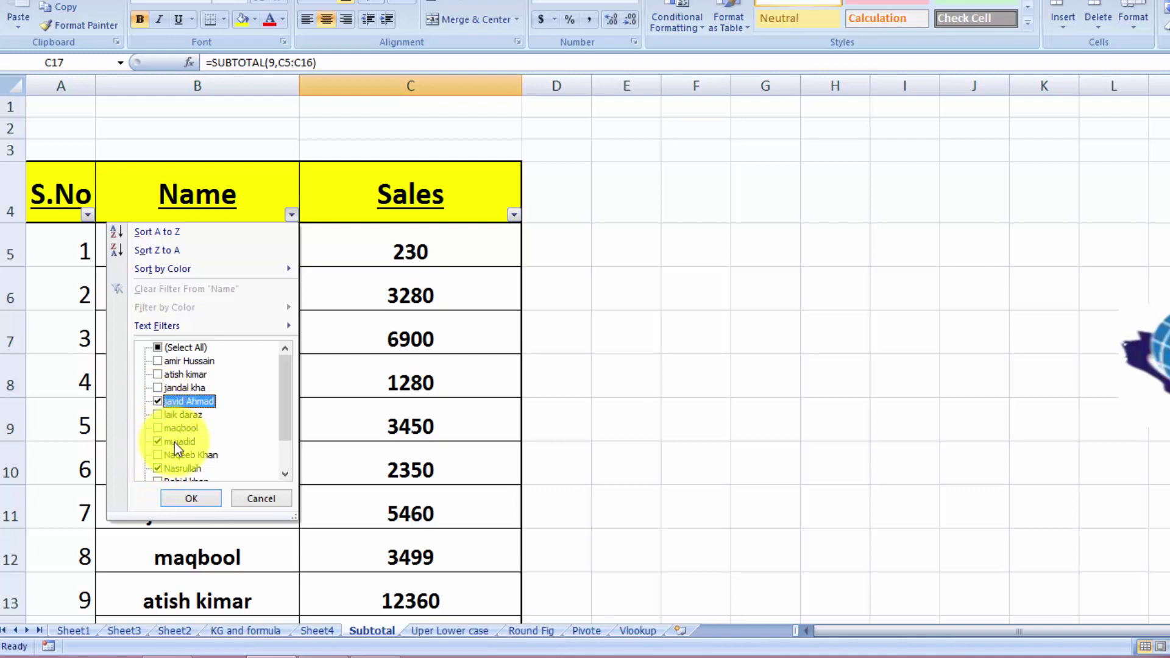
left_click(187, 498)
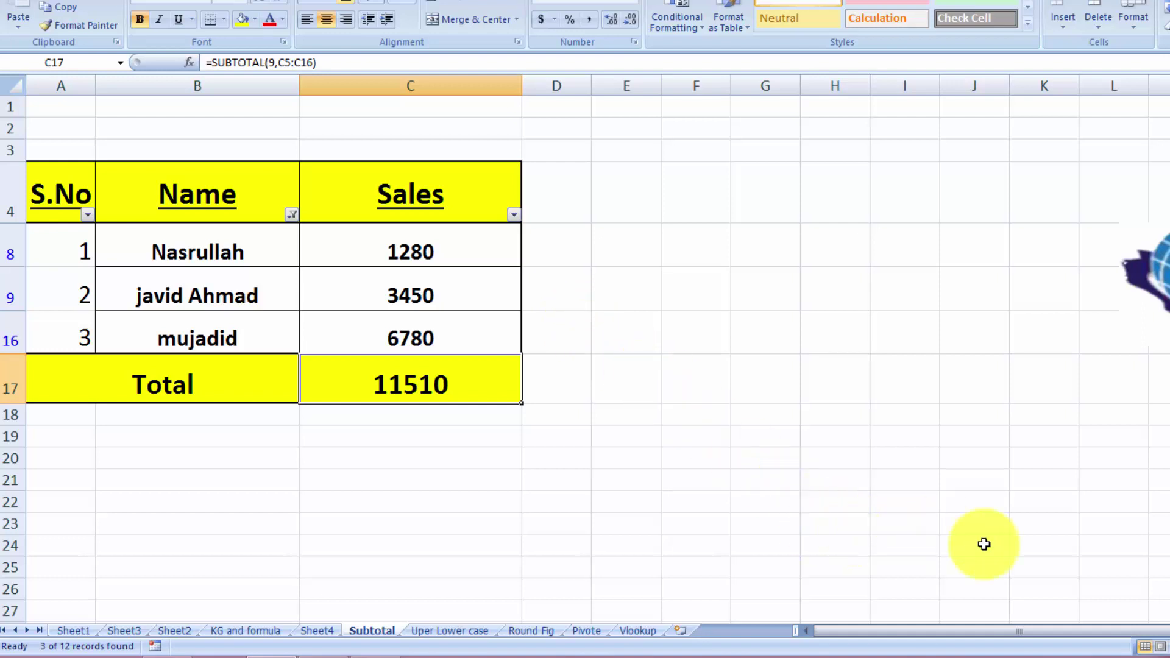
left_click_drag(522, 85, 427, 94)
left_click_drag(299, 86, 258, 101)
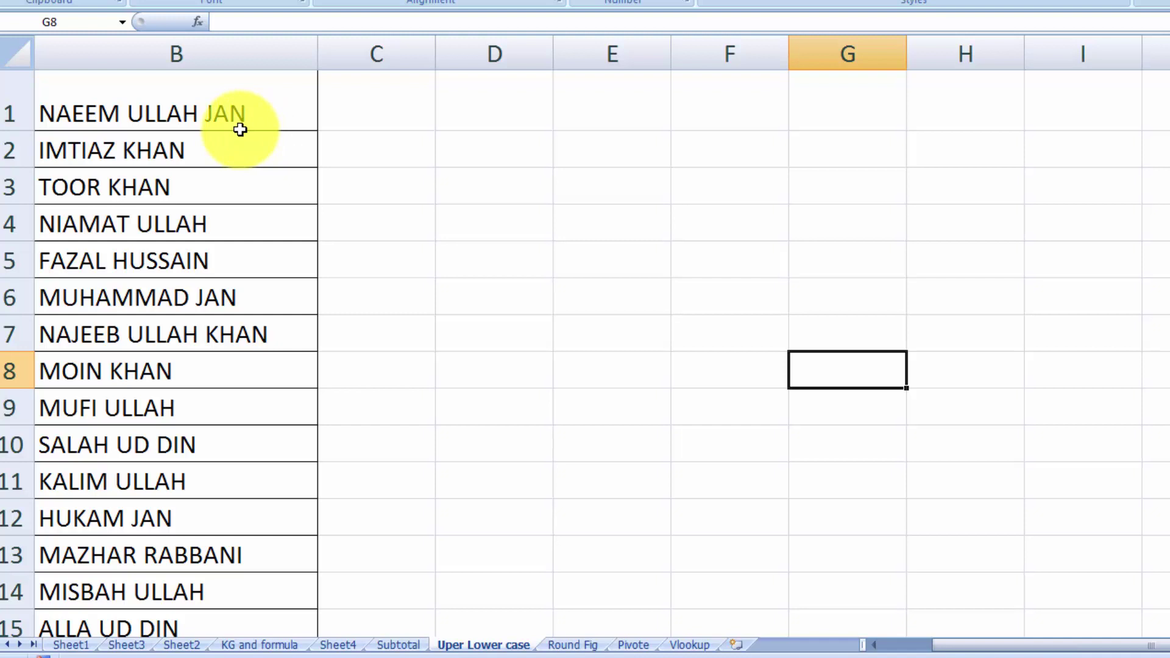
Step: Start a LOWER formula in cell D1 of the Uper Lower case sheet, up to its opening parenthesis
left_click(477, 114)
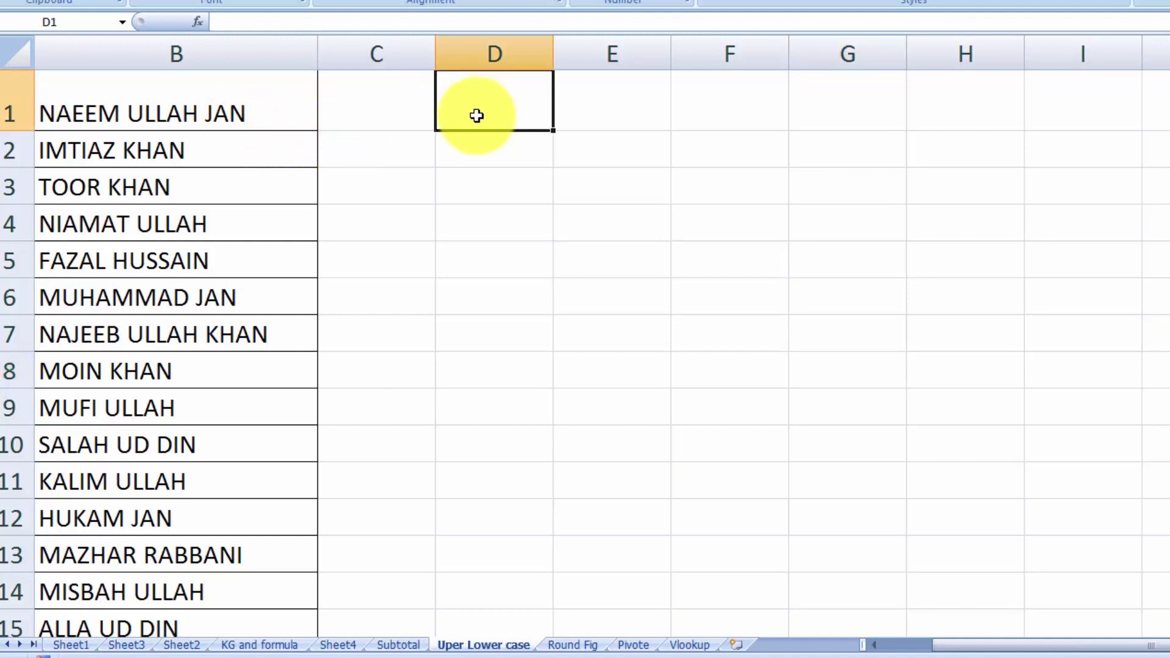
type("=")
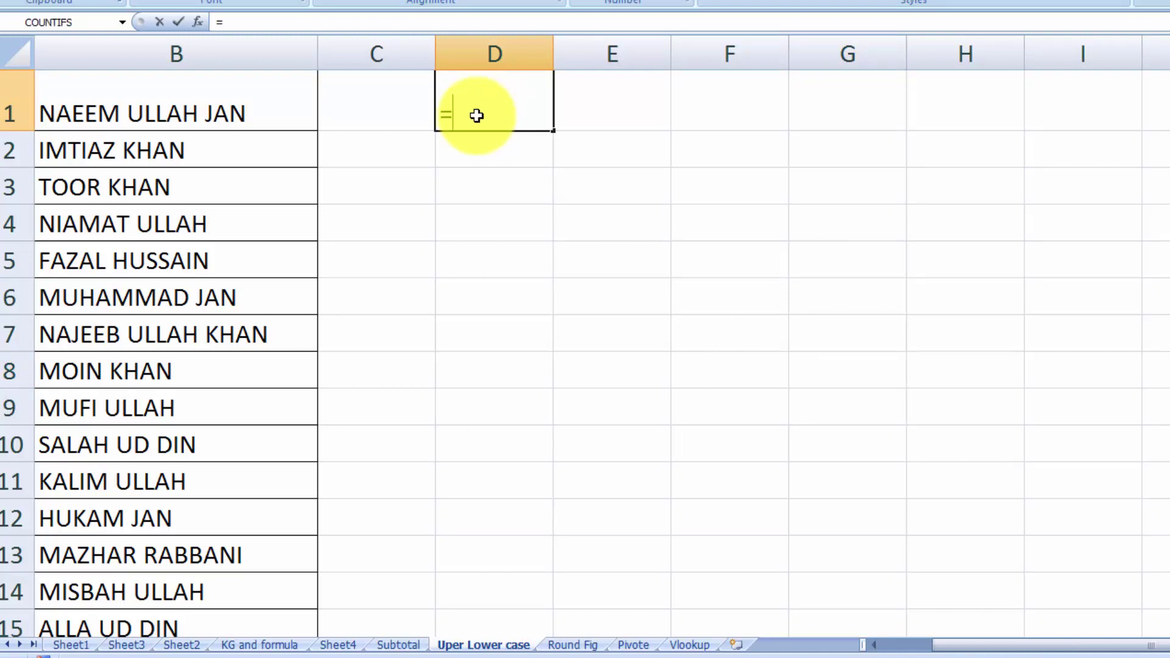
type("l")
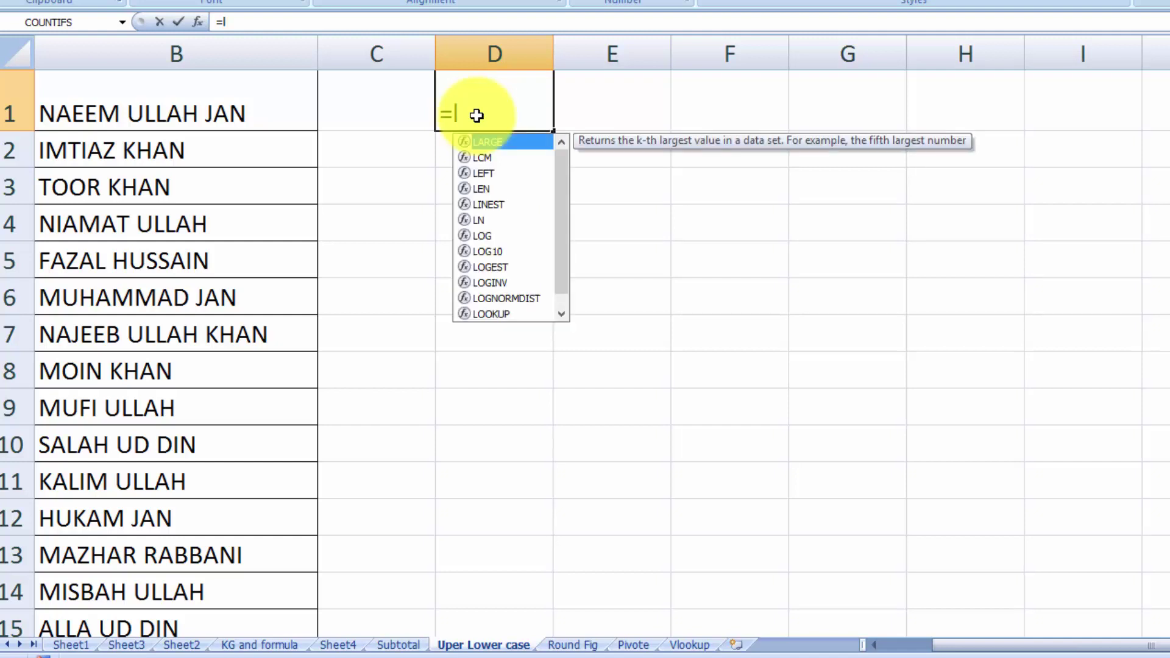
type("ow")
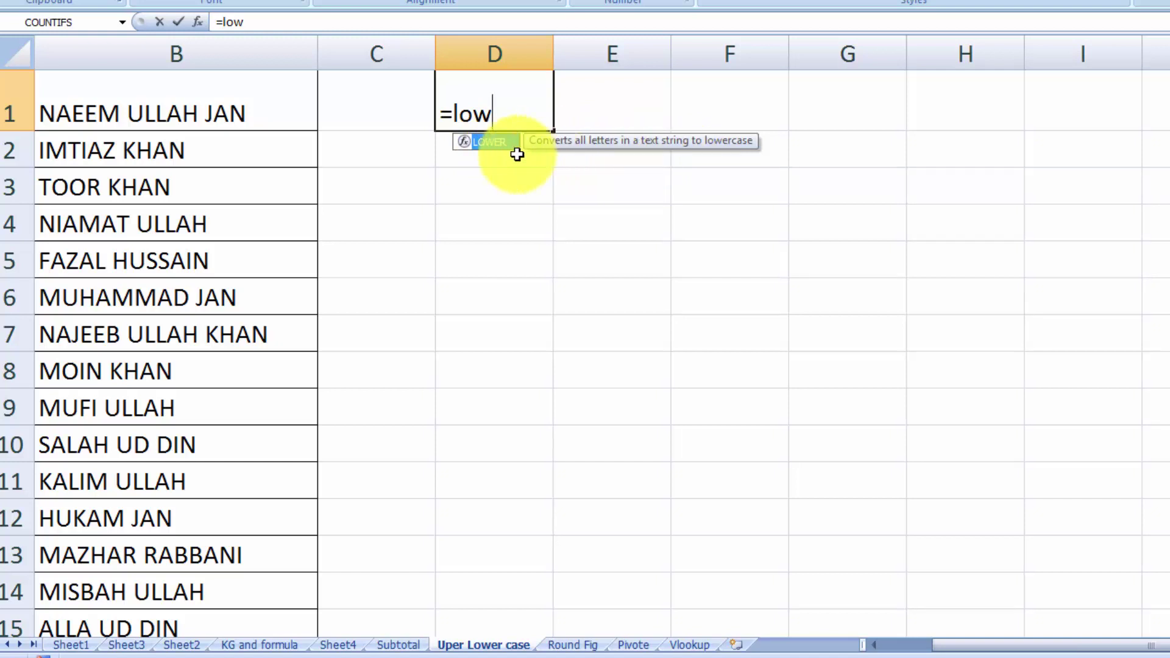
double_click(495, 150)
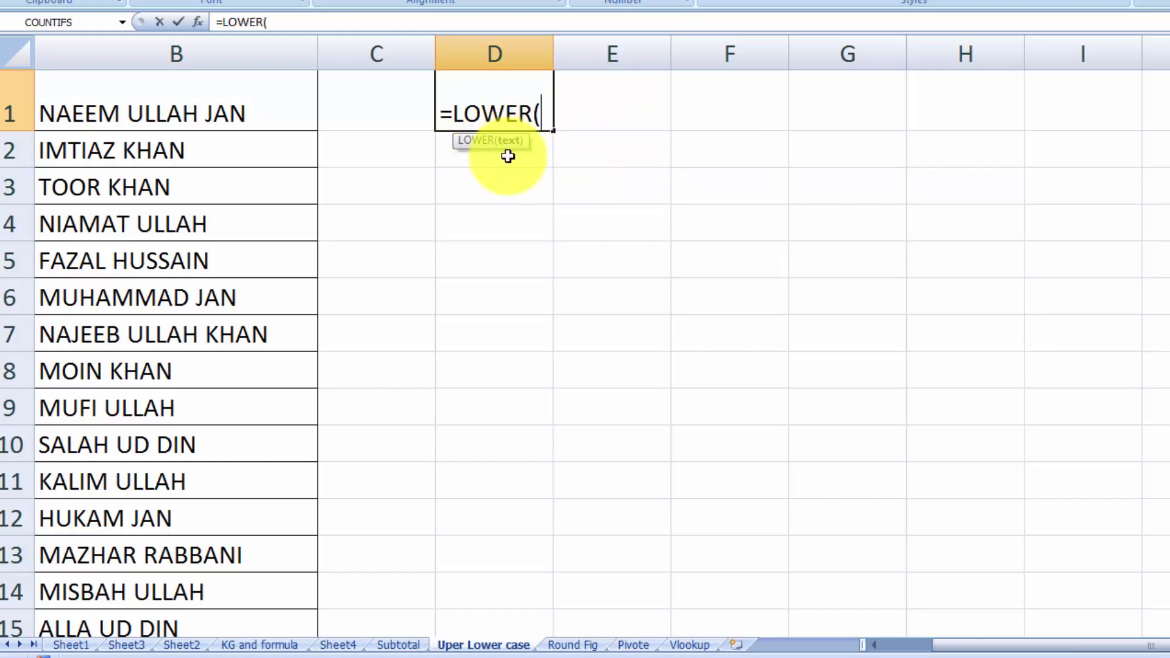
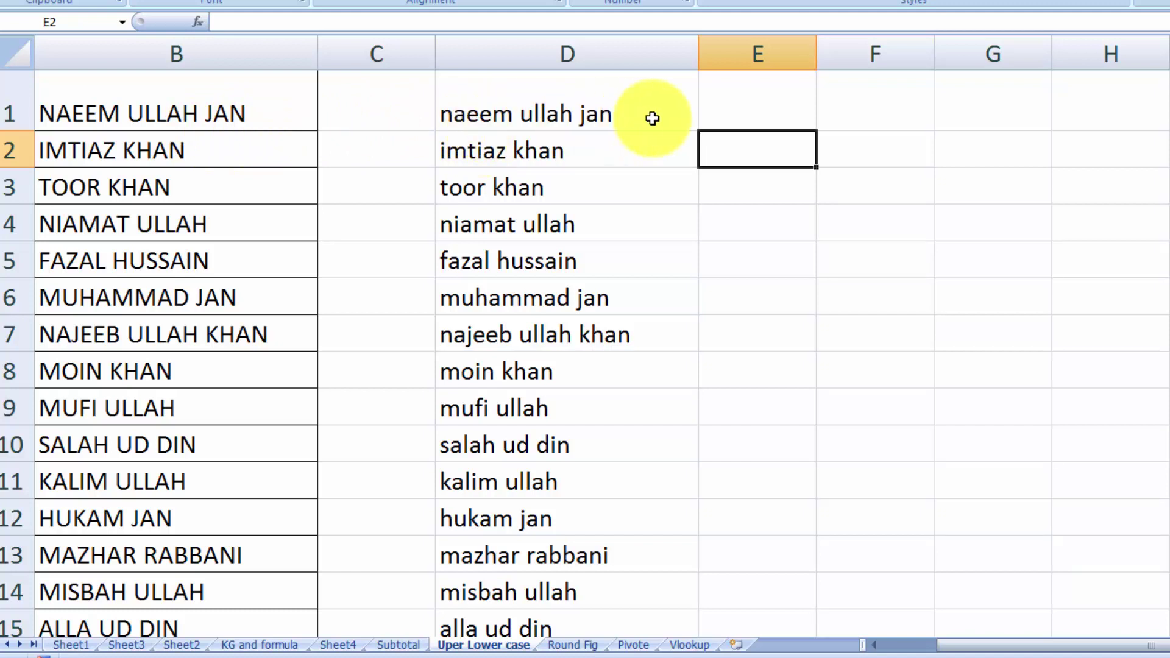
Step: Enter =UPPER(D1:D57) in E1 to convert the lowercase names in column D to capitals
left_click(728, 119)
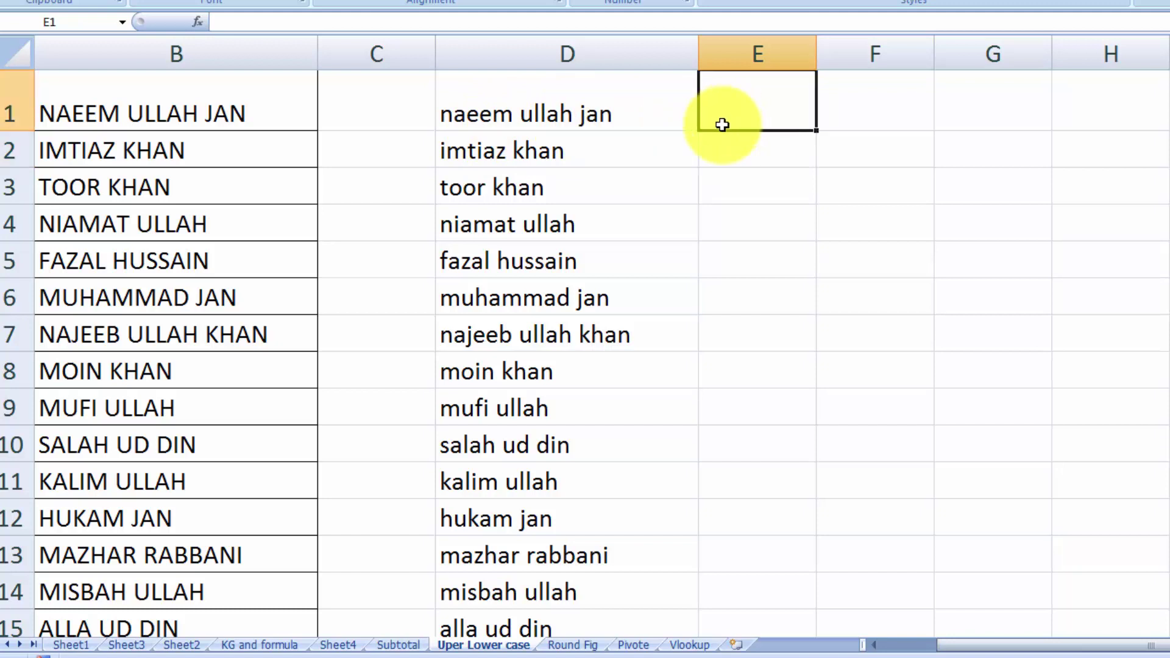
type("=")
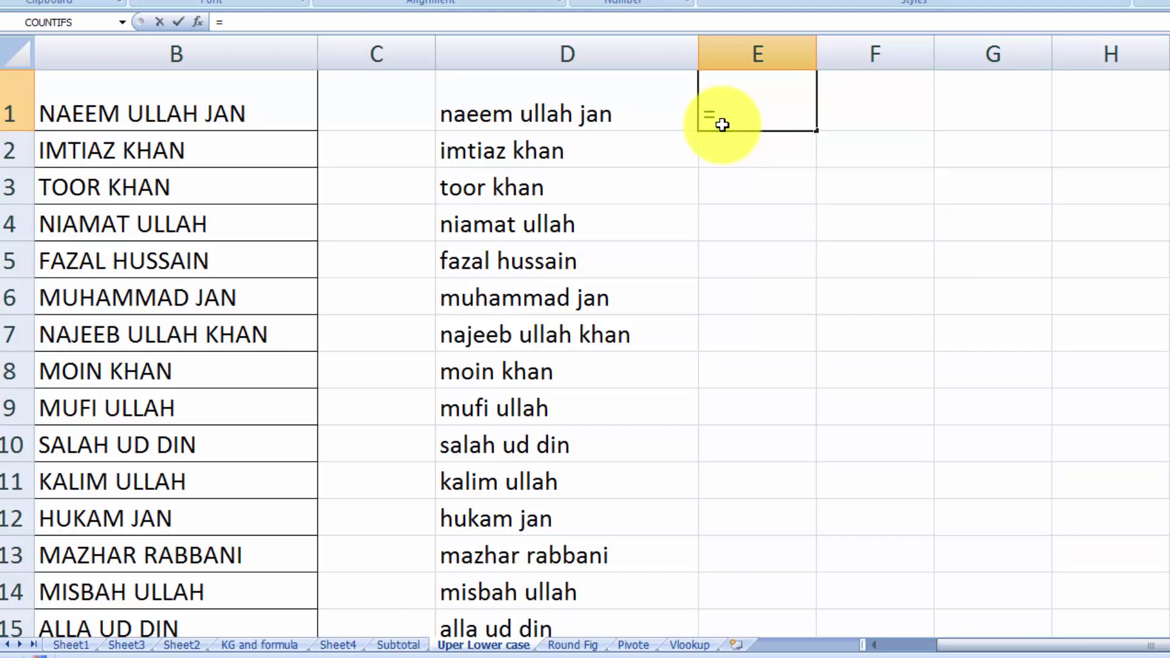
type("up")
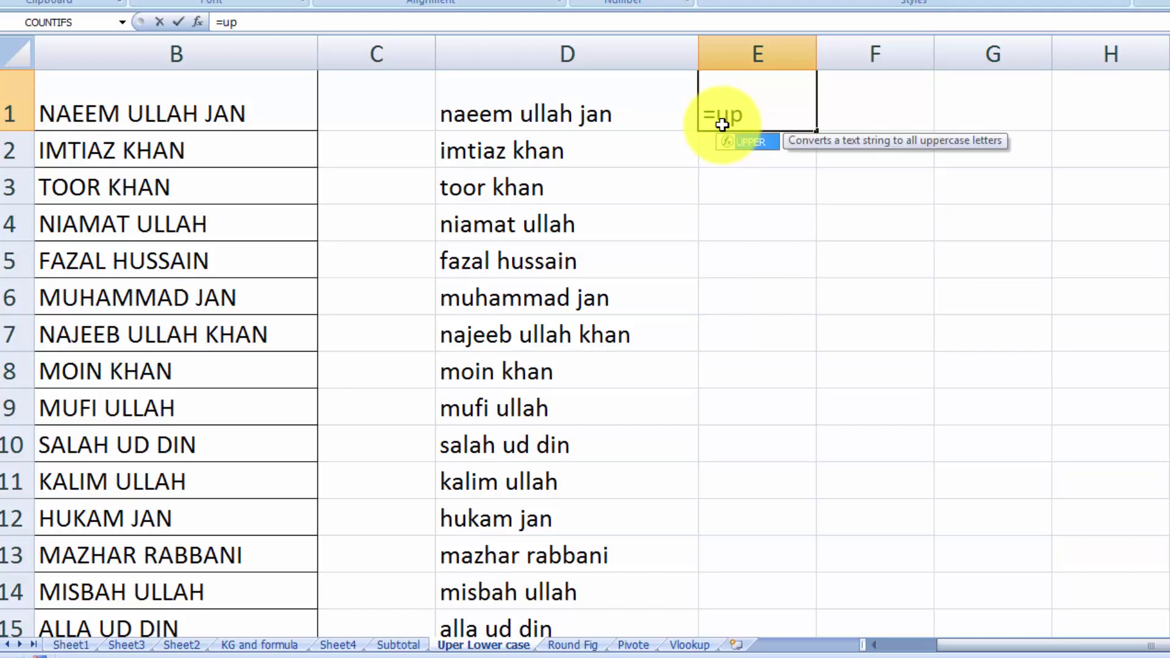
double_click(752, 143)
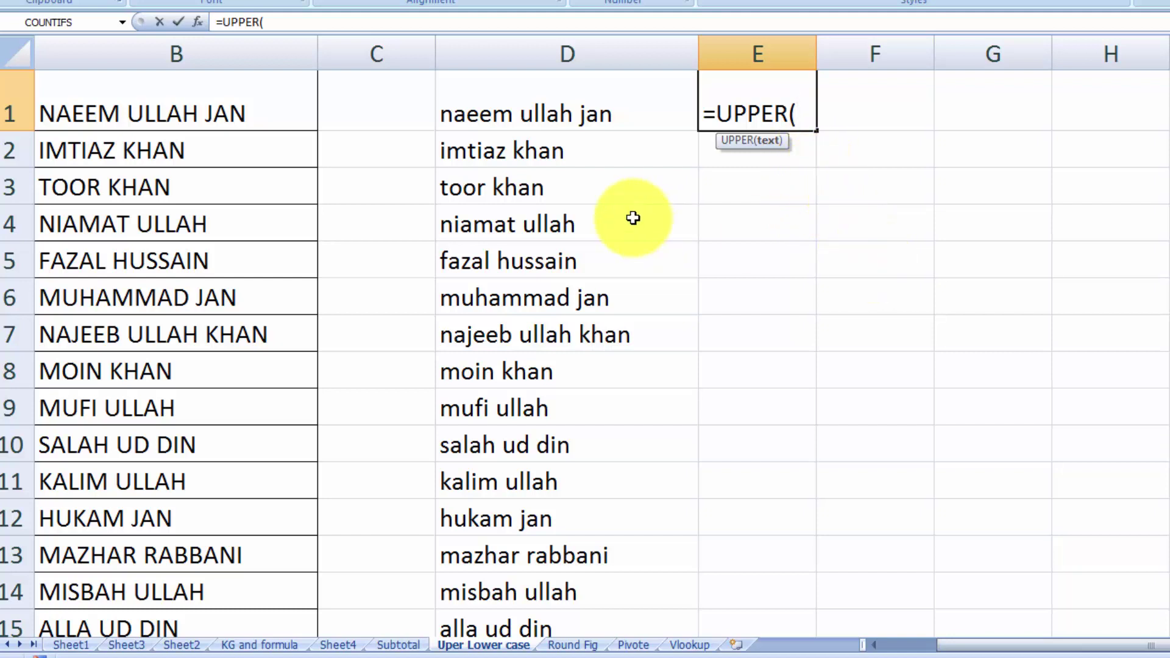
left_click_drag(581, 105, 592, 486)
scroll(822, 397, "up", 5)
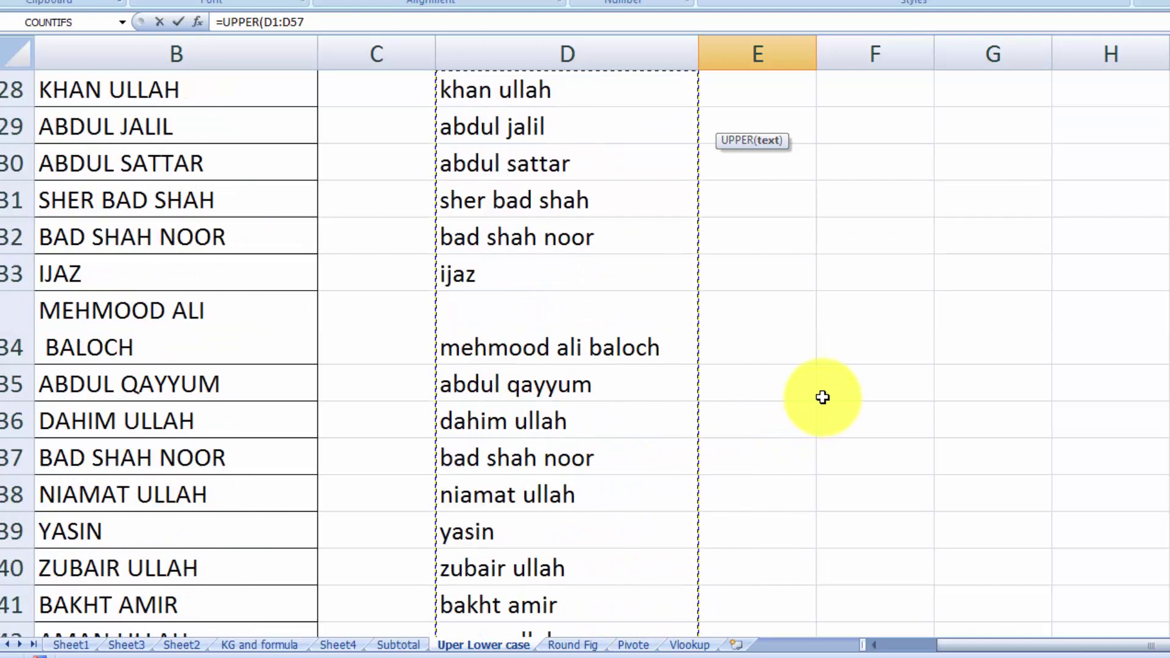
scroll(823, 398, "up", 10)
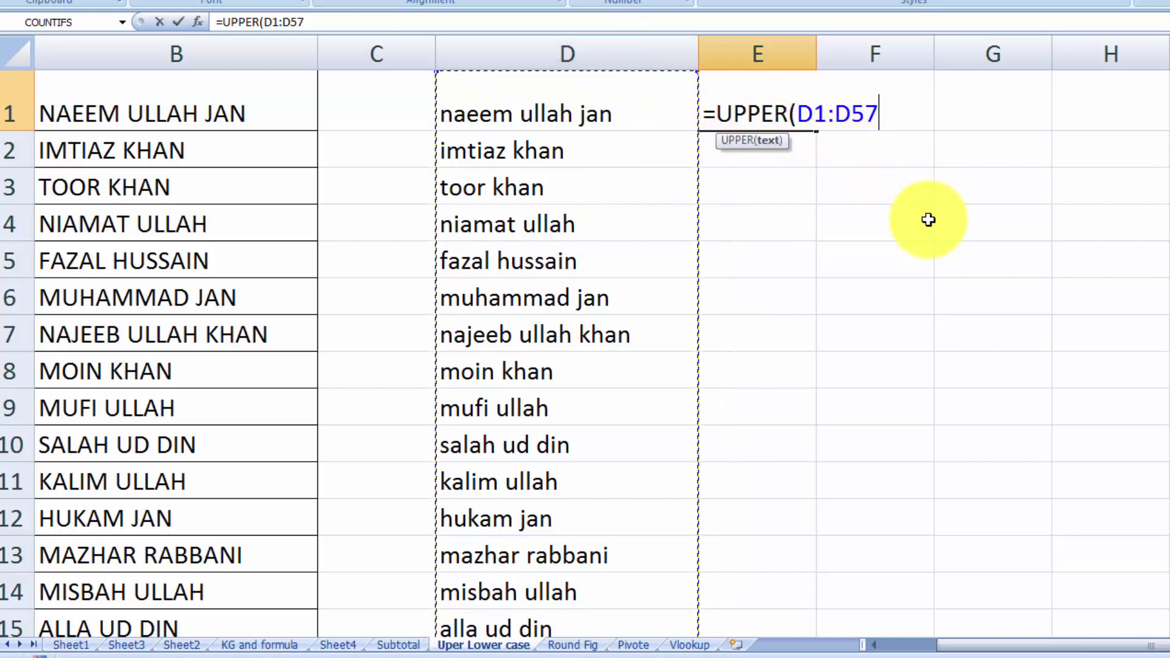
type(")")
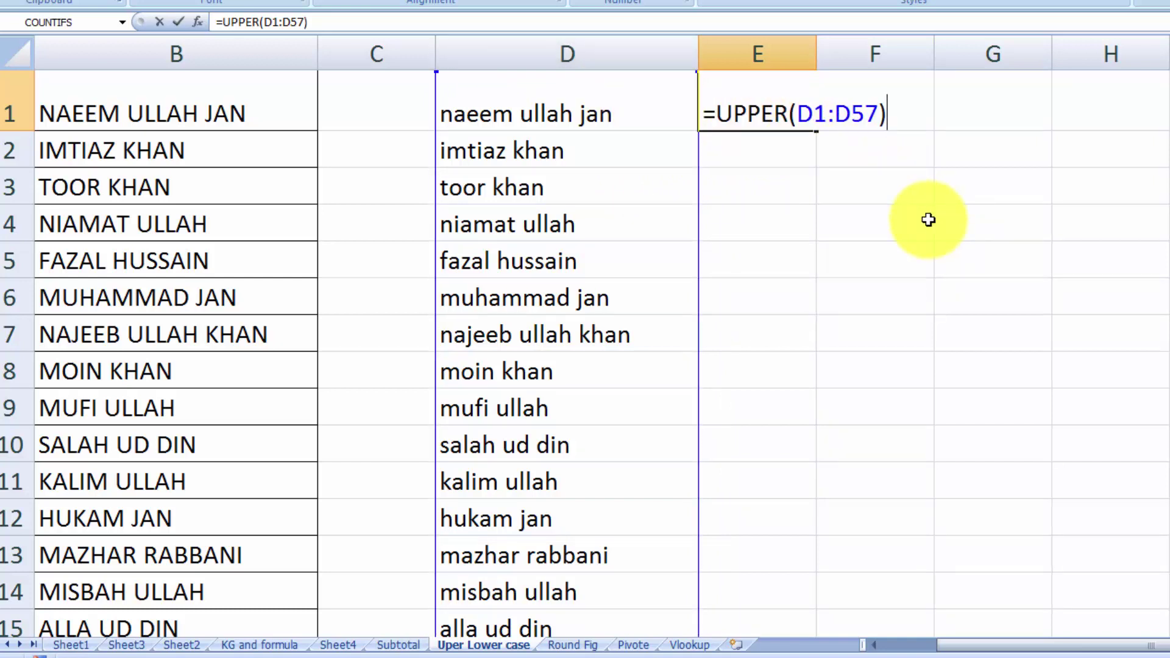
key("Return")
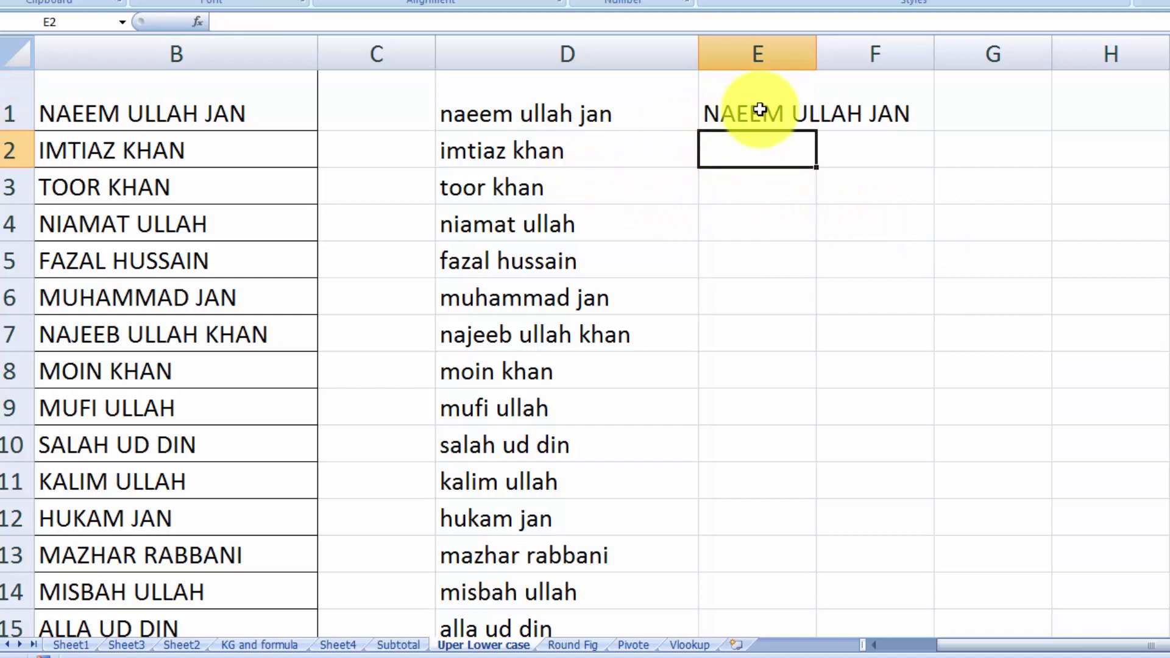
Step: Fill the UPPER formula from E1 down to E57 and fit column E's width to its contents
double_click(816, 51)
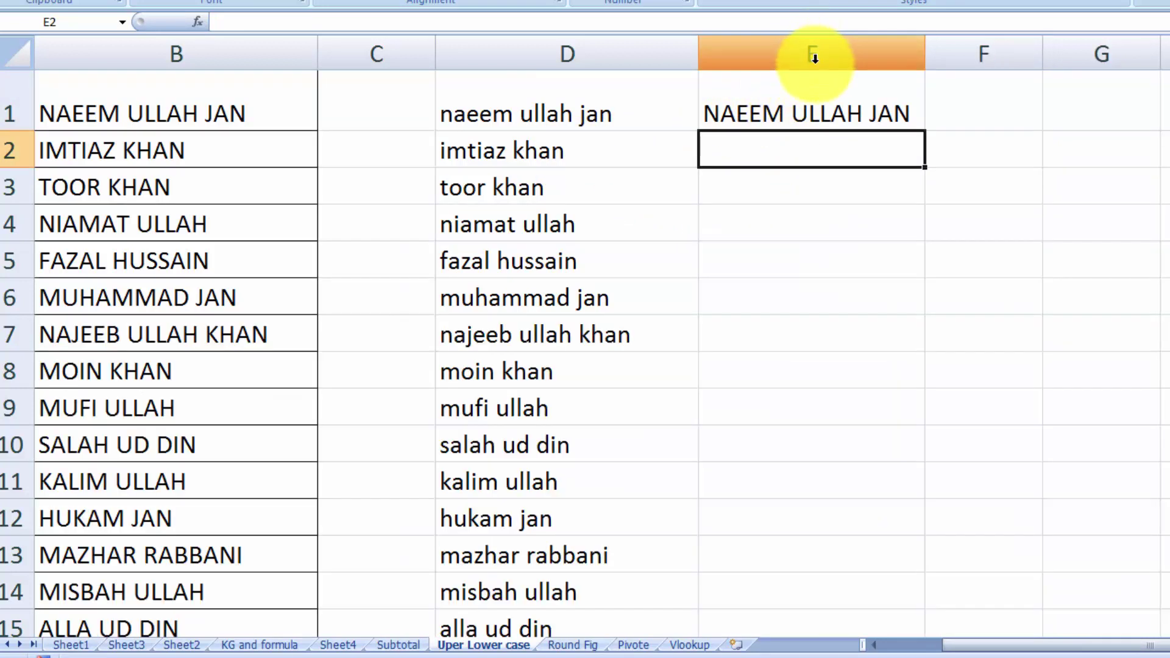
left_click(878, 104)
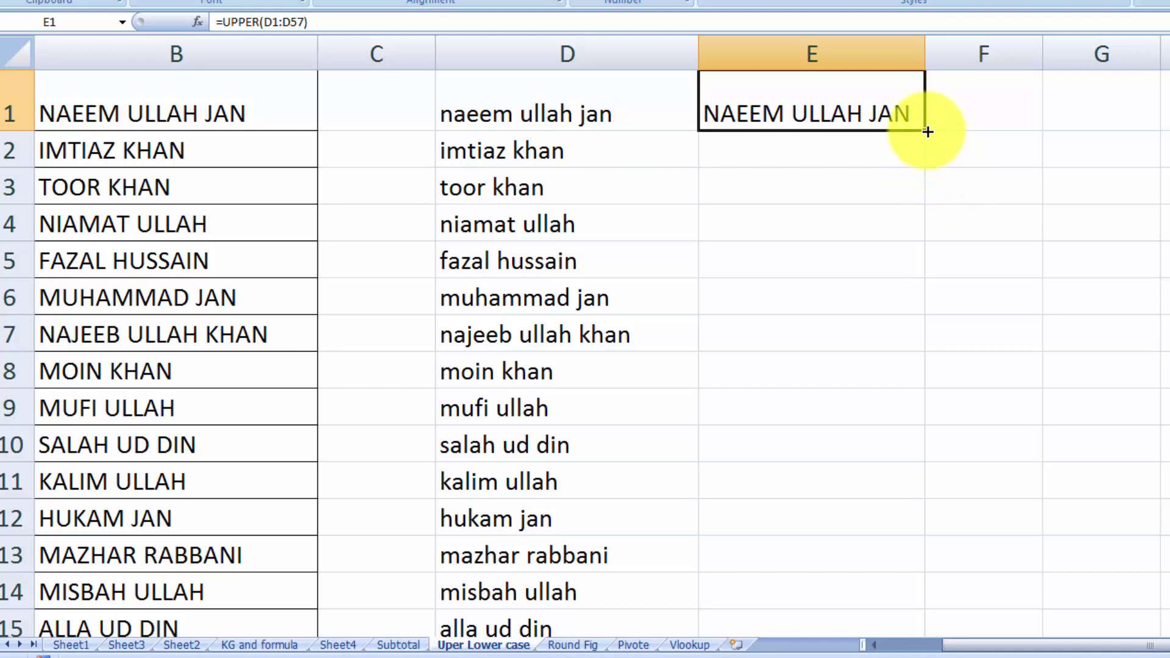
mouse_move(928, 132)
left_mouse_down()
mouse_move(941, 538)
mouse_move(927, 648)
mouse_move(938, 656)
mouse_move(956, 645)
mouse_move(933, 637)
mouse_move(920, 540)
left_mouse_up()
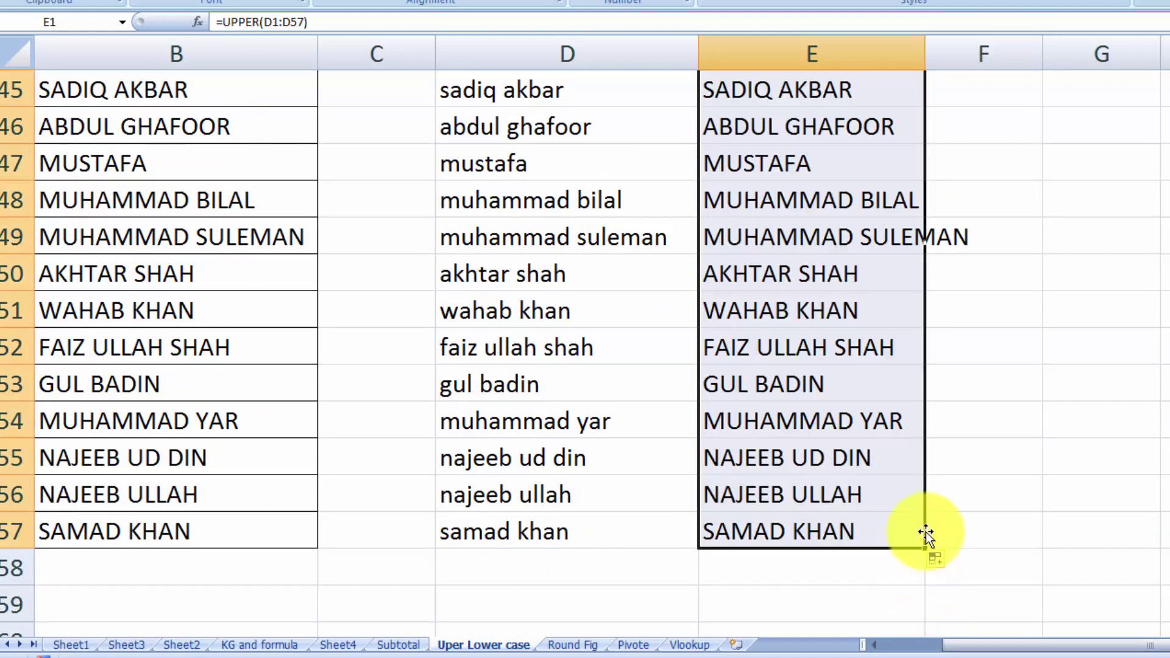
double_click(925, 49)
scroll(1068, 241, "up", 8)
scroll(1141, 241, "up", 7)
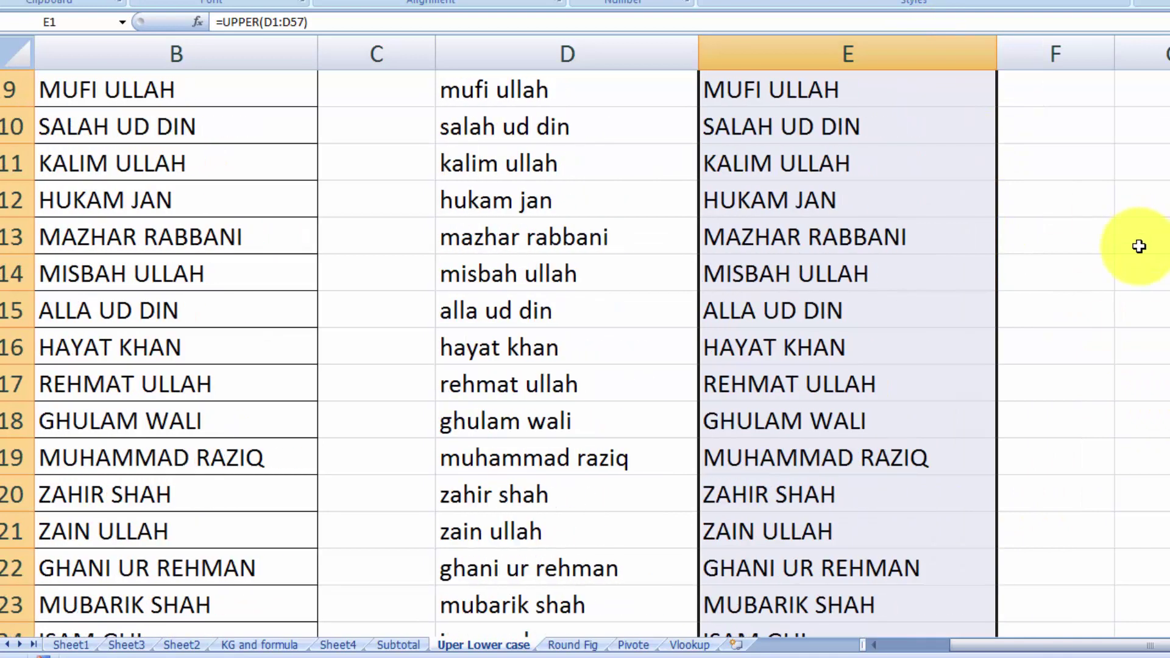
left_click(1141, 232)
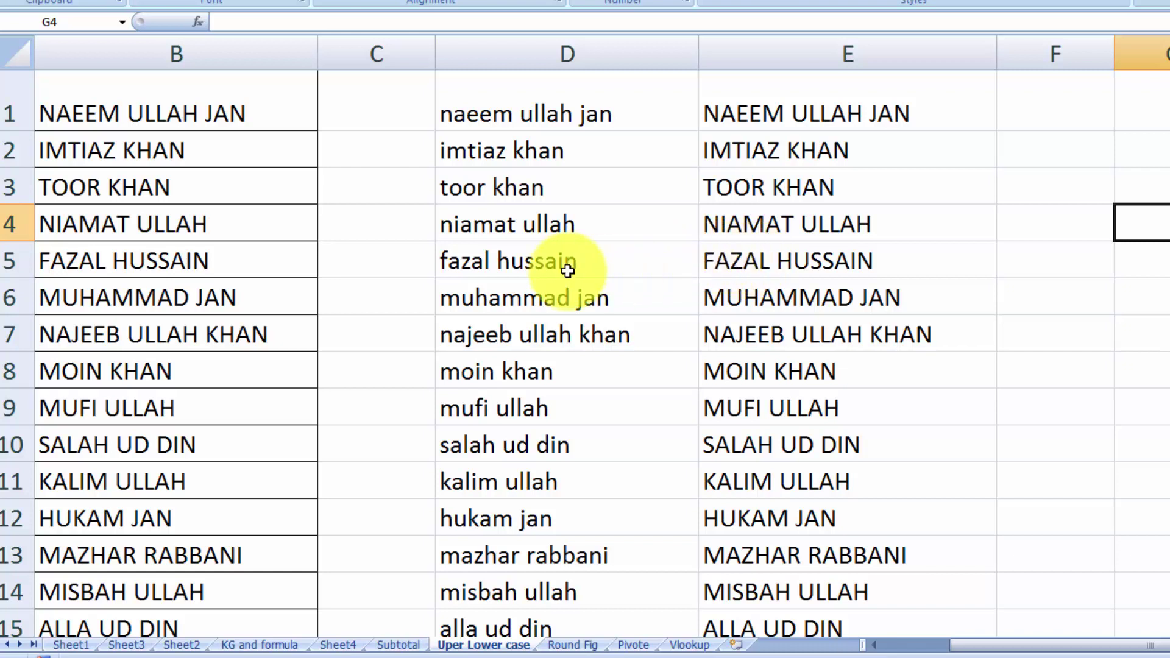
Step: Switch to the Round Fig sheet
key("ctrl+Page_Down")
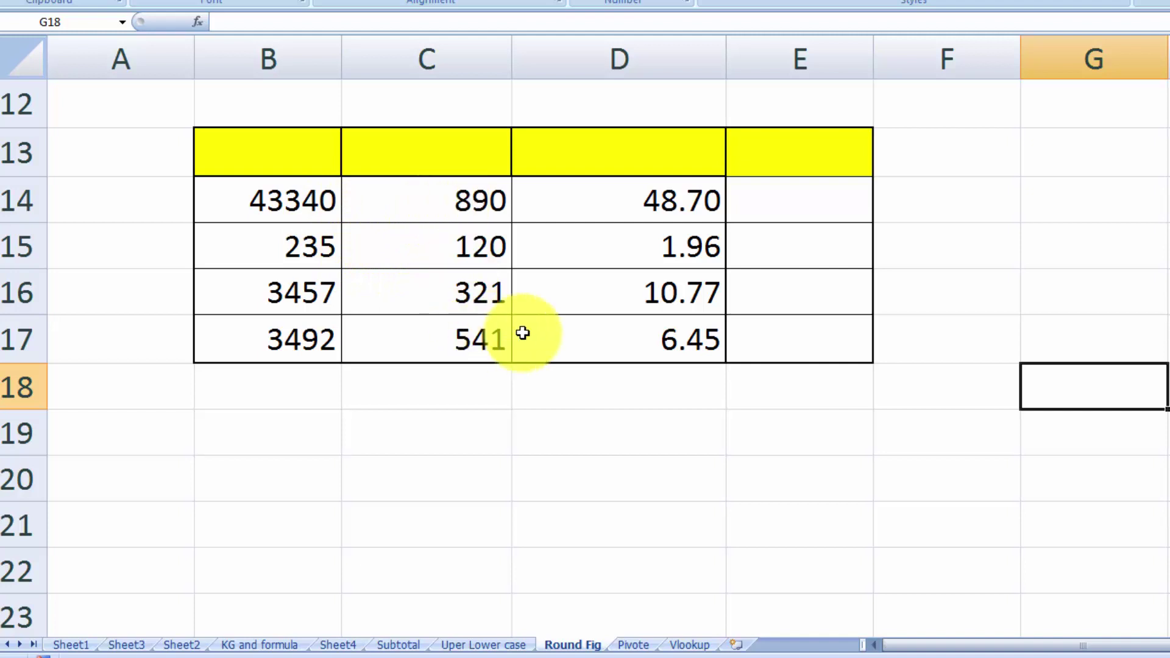
Step: Inspect the division formula behind the first decimal result in D14
left_click(609, 200)
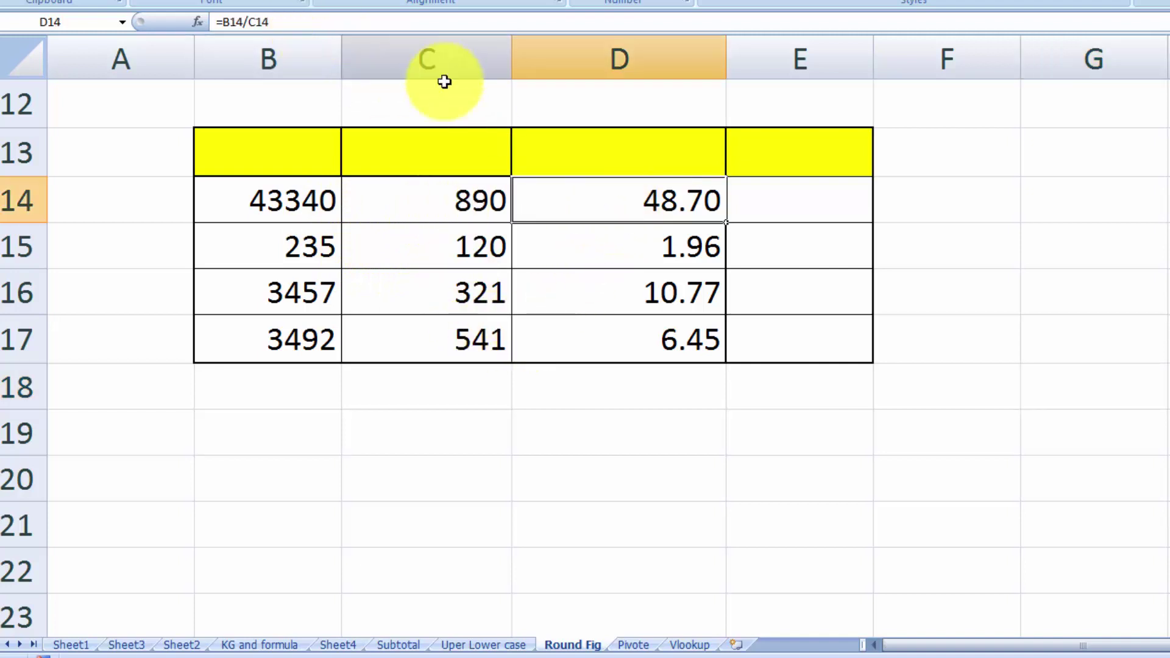
left_click(815, 378)
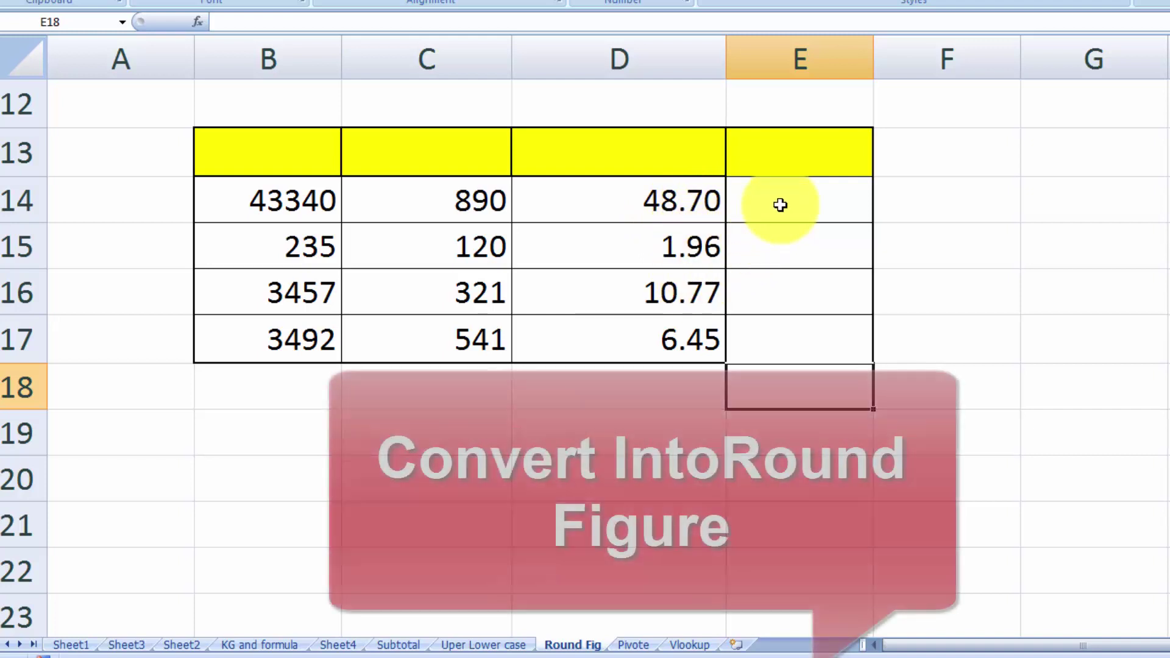
left_click(780, 206)
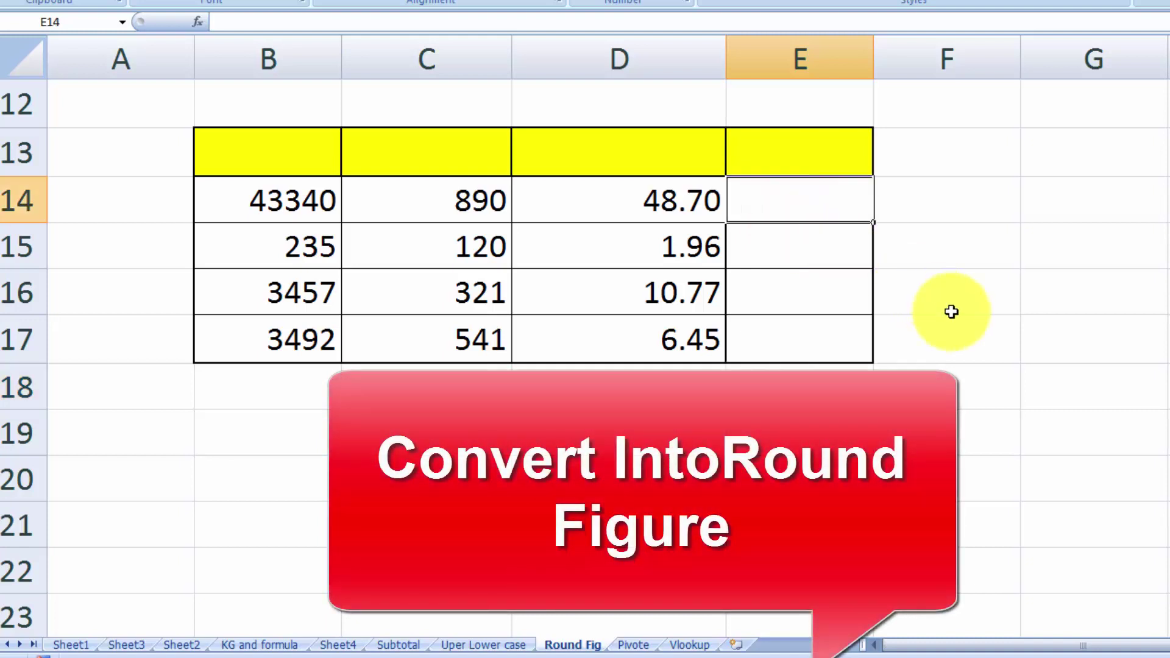
type("=")
key("Escape")
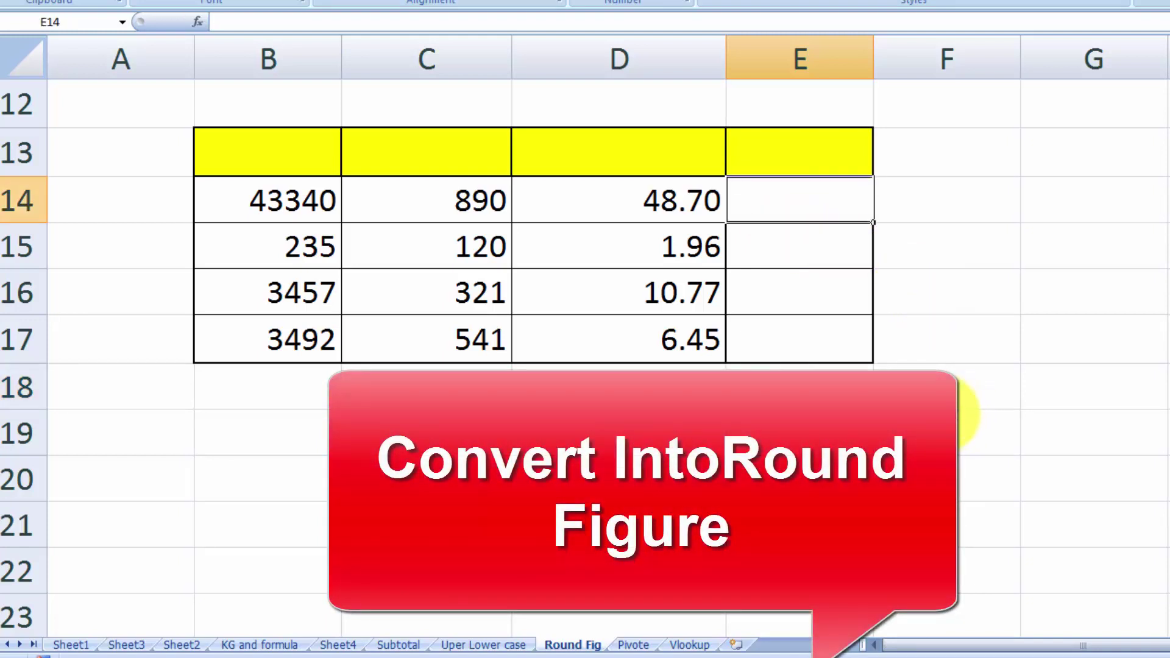
left_click(922, 414)
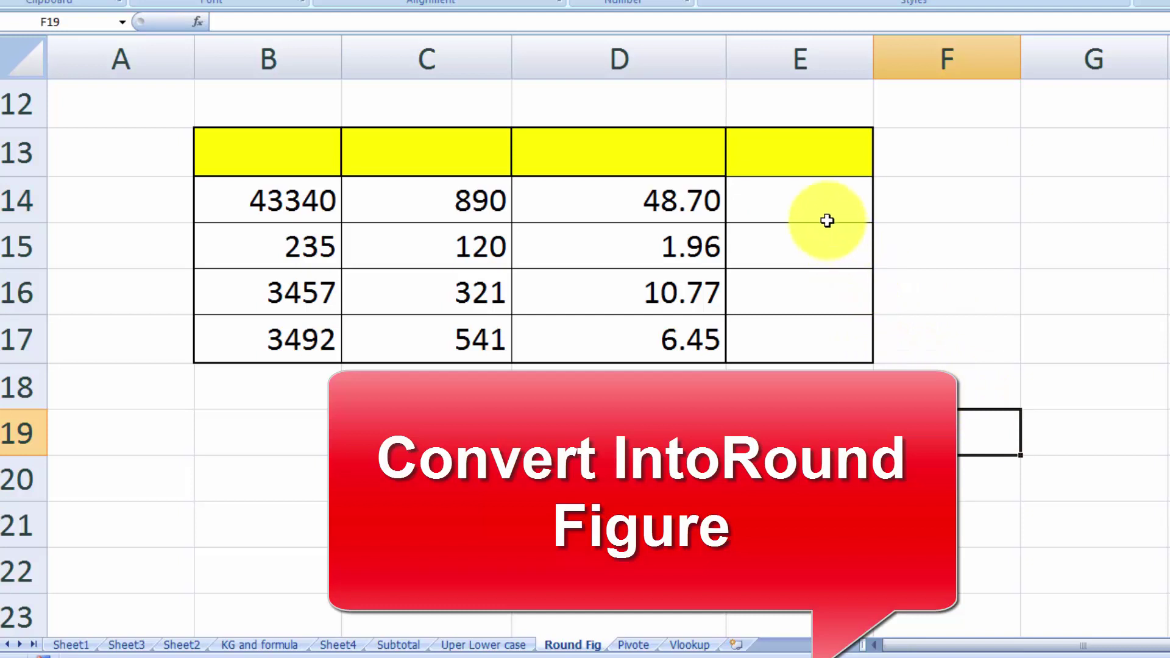
Step: Enter =ROUND(D14,0) in E14 to round the column D result to a whole number, and fill the formula down to E17
left_click(777, 203)
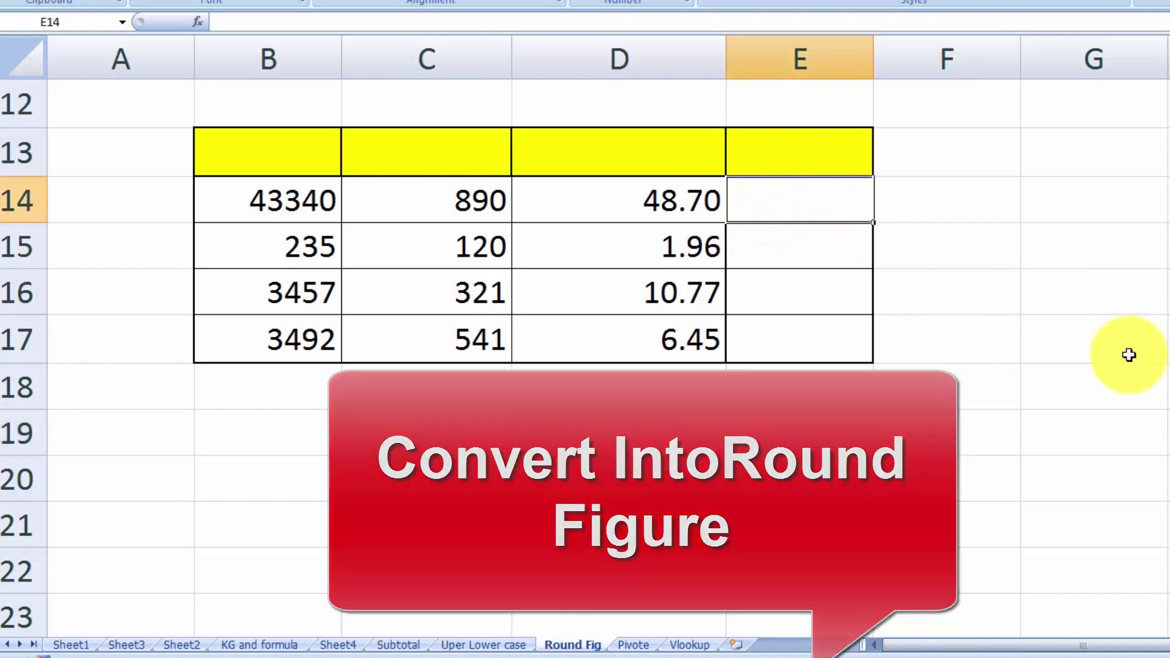
type("=ROUND")
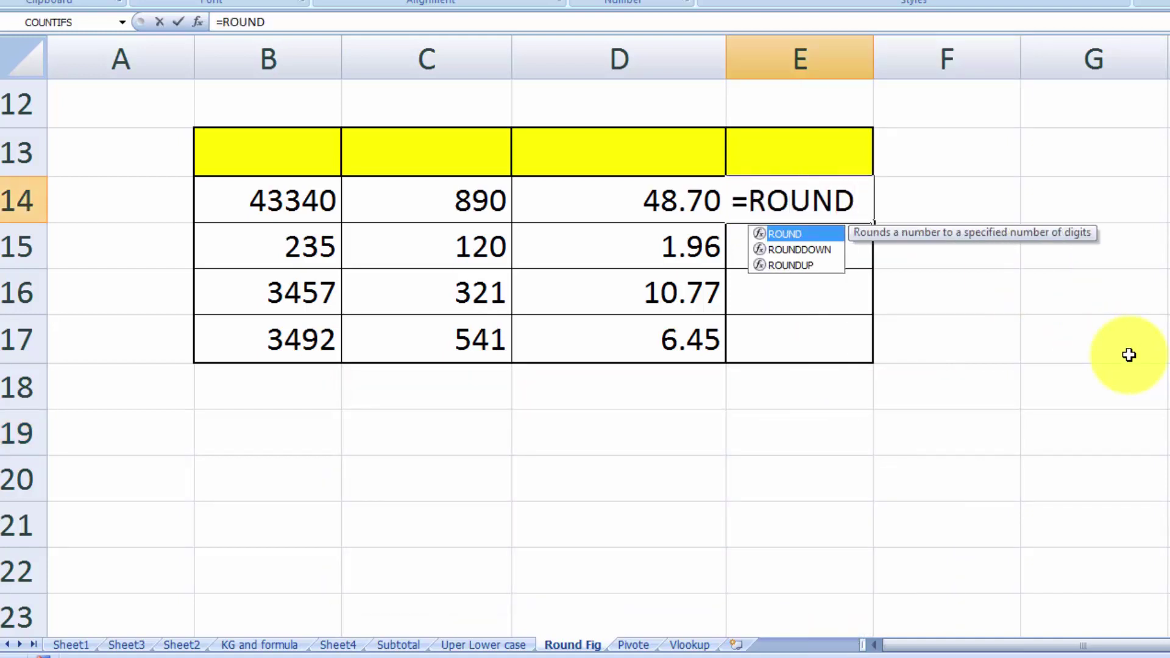
type("(")
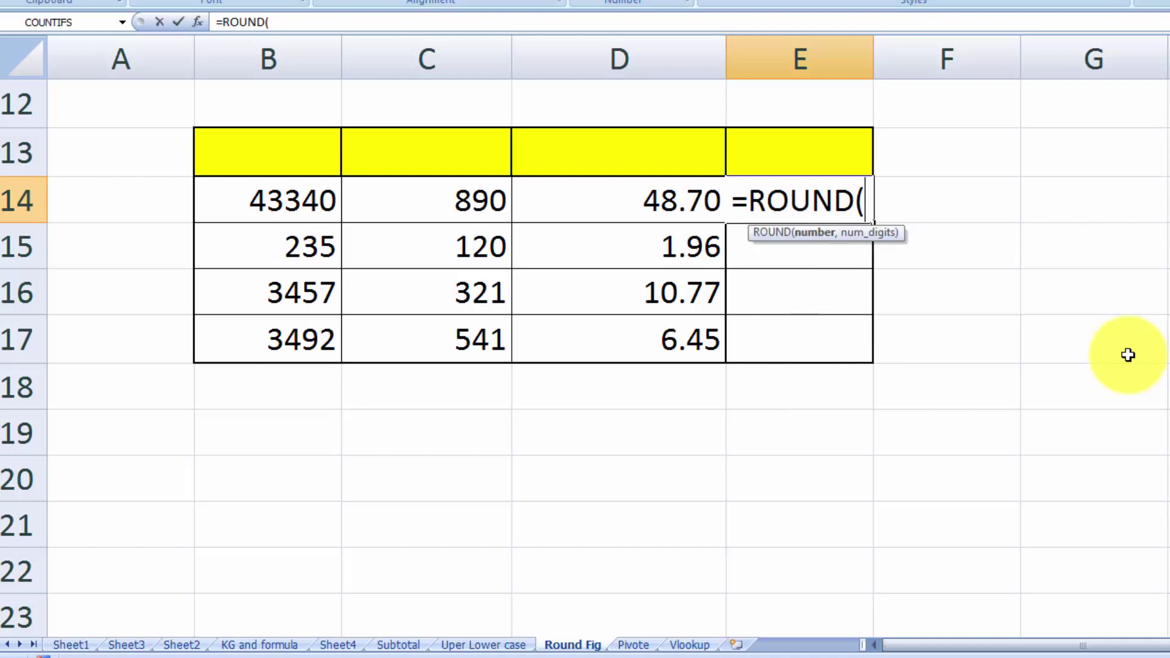
left_click(665, 198)
type(",")
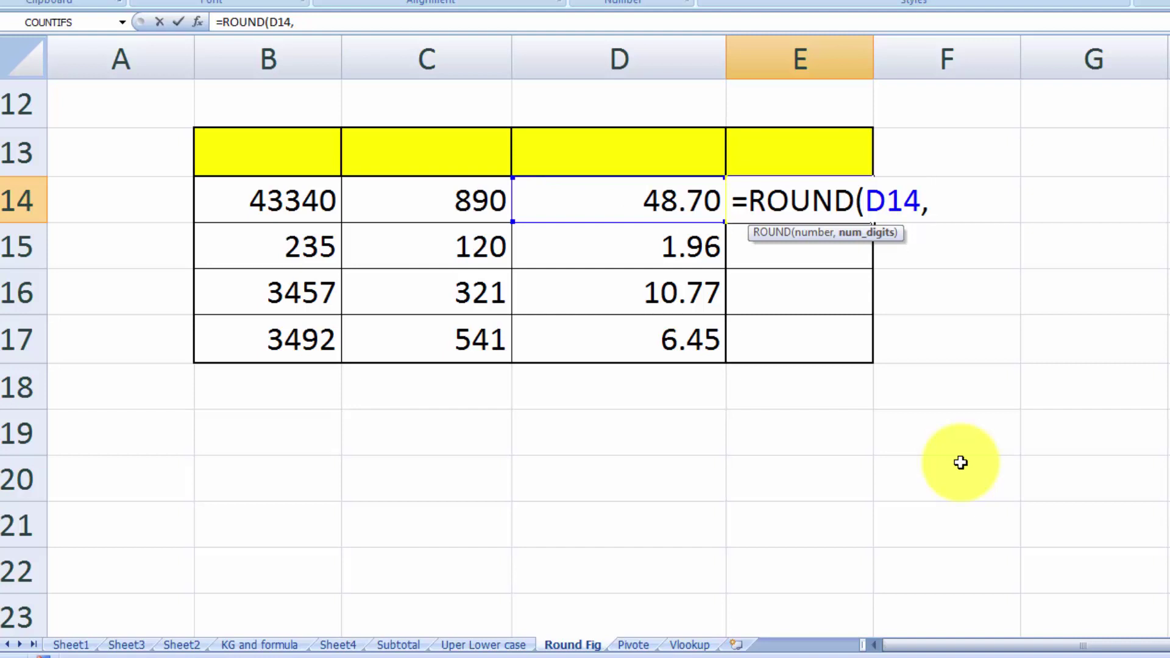
type("0)")
key("Return")
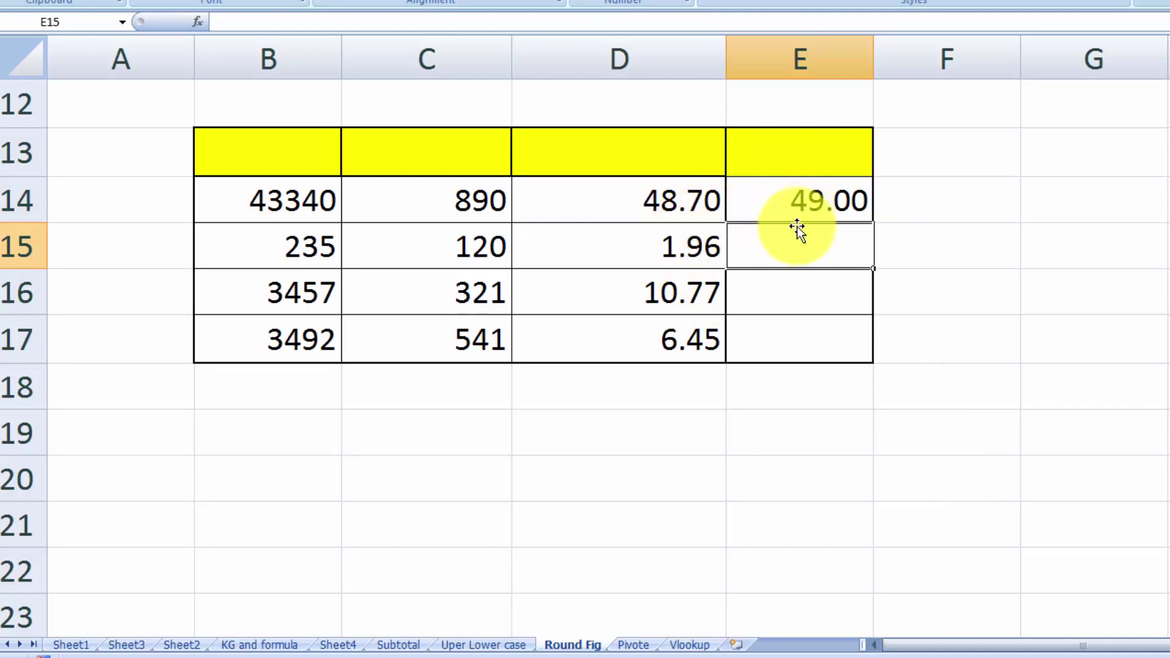
left_click(801, 198)
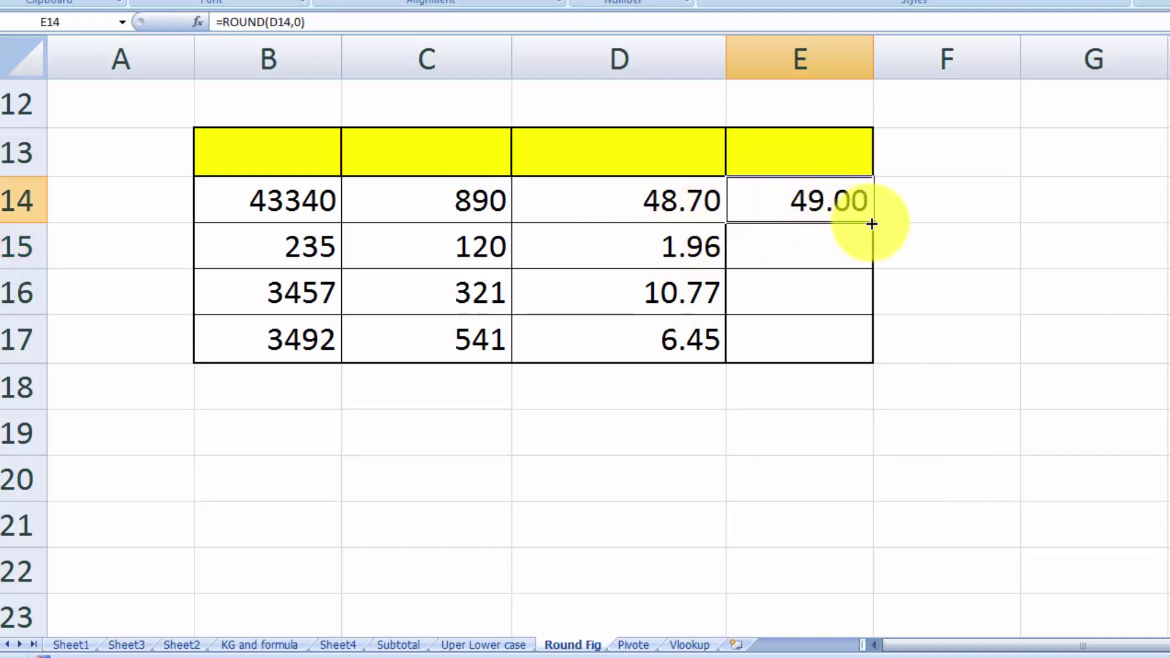
left_click_drag(871, 224, 860, 348)
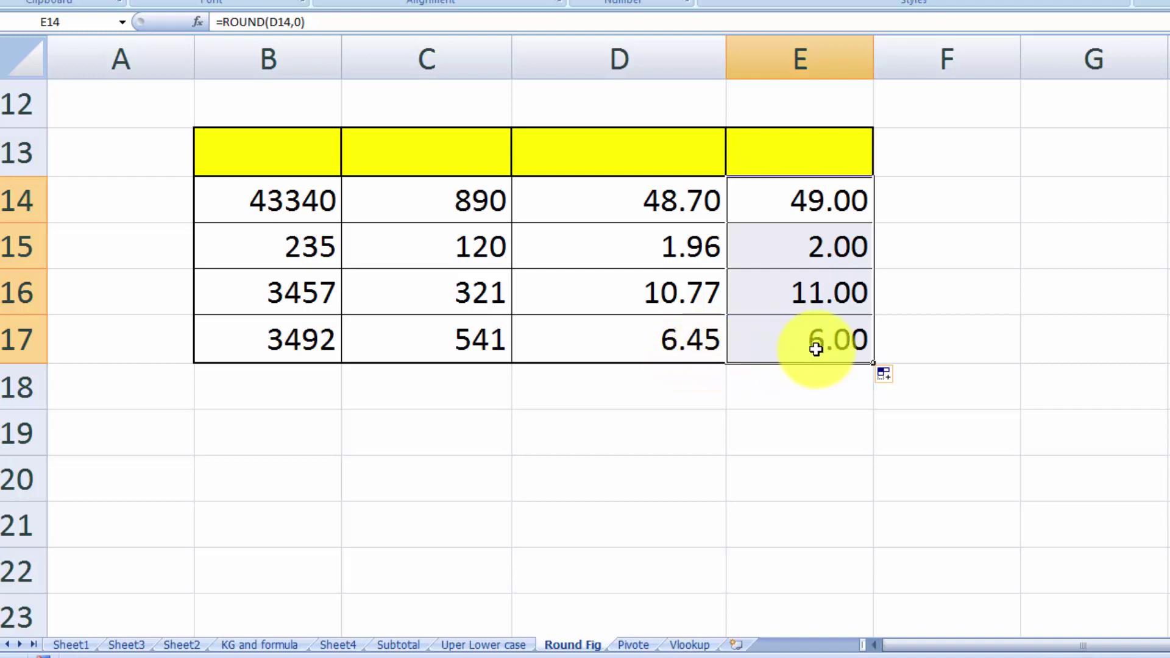
Step: Total the rounded and unrounded columns with =SUM(E14:E17) in E18 and =SUM(D14:D17) in D18
left_click(783, 379)
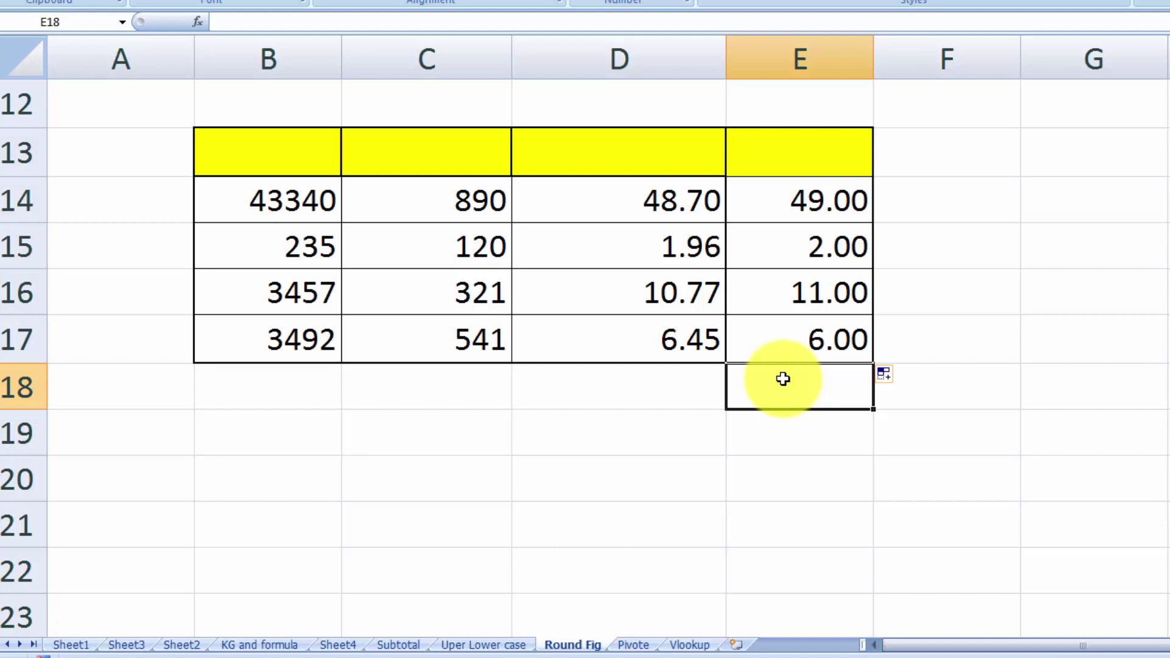
key("alt+equal")
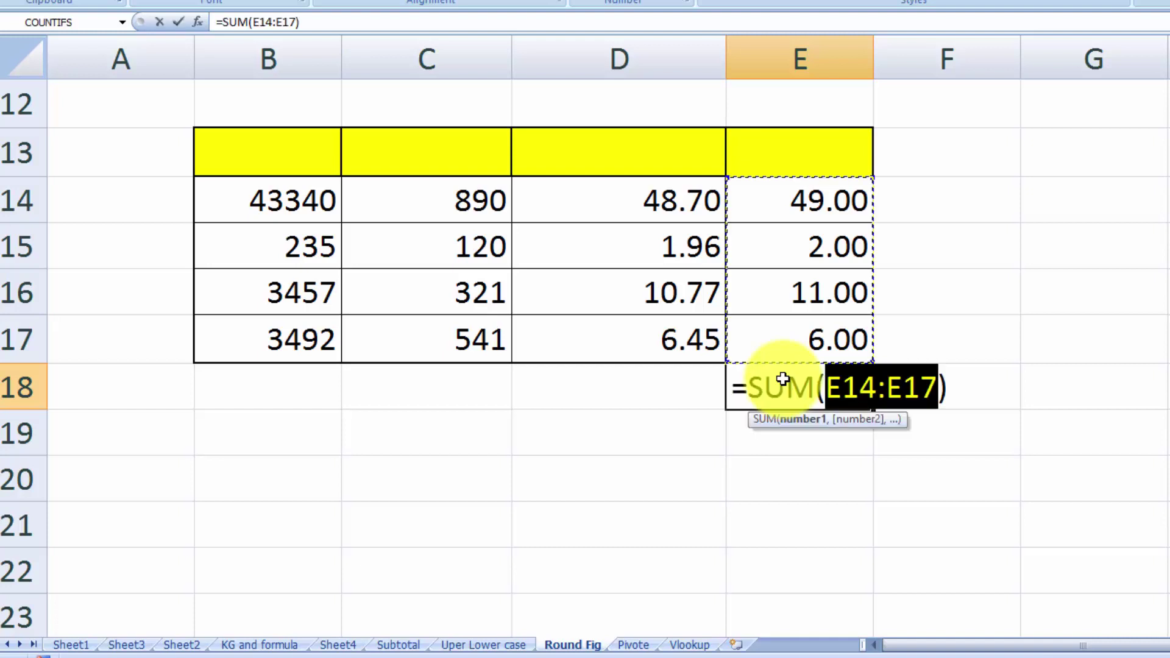
key("Return")
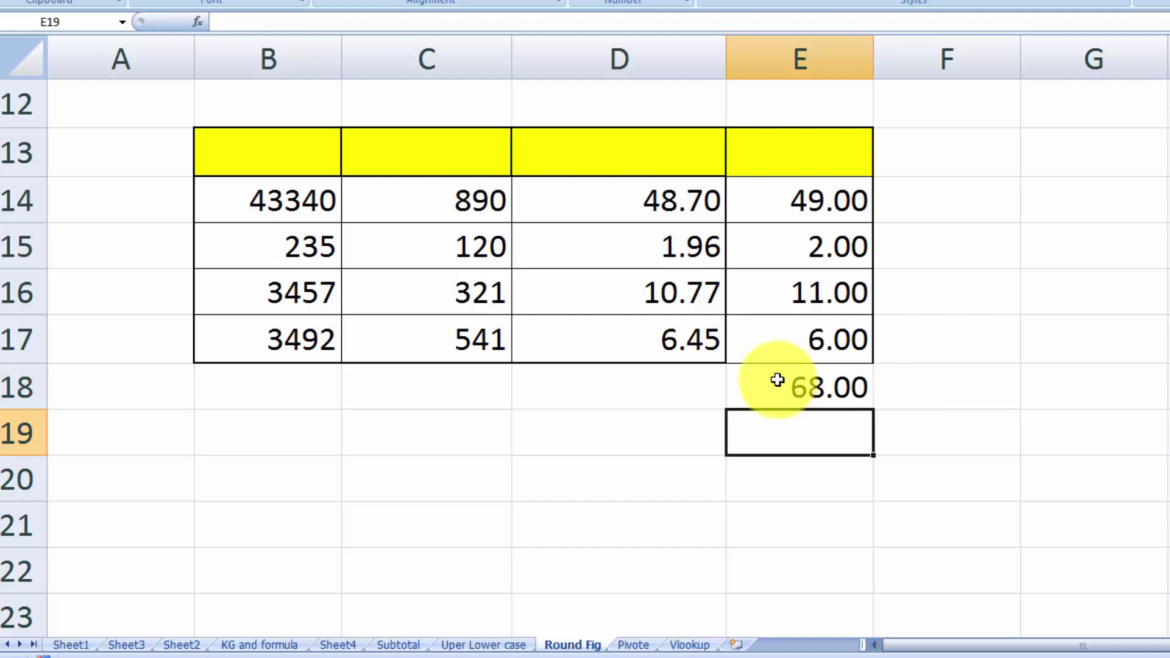
left_click(689, 396)
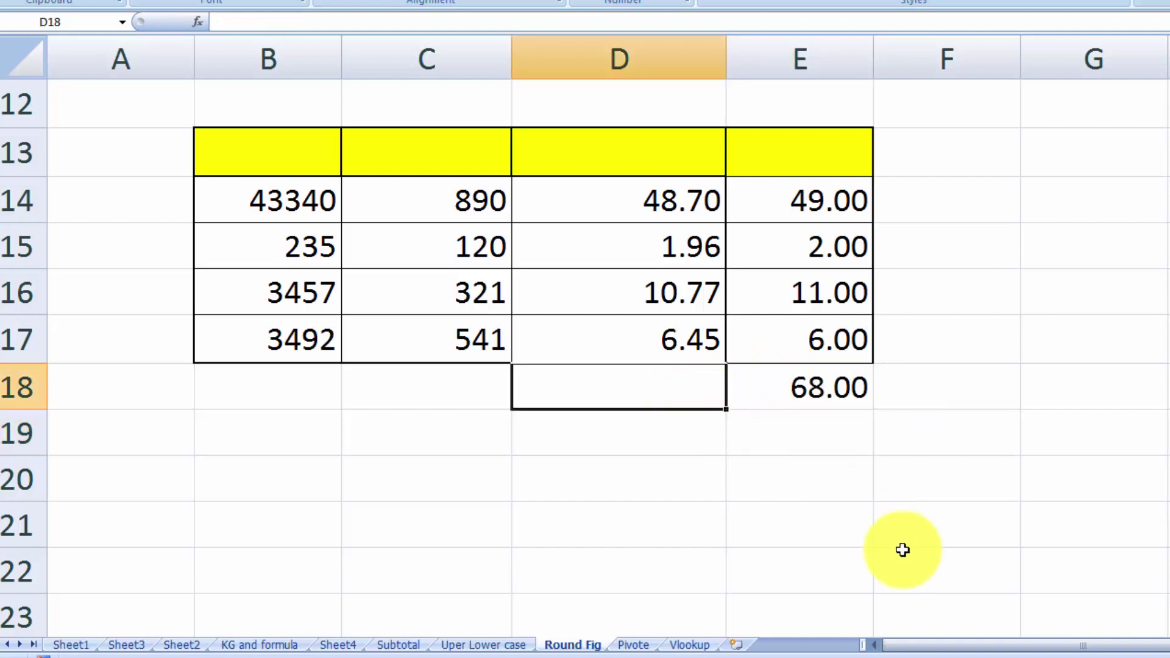
key("alt+equal")
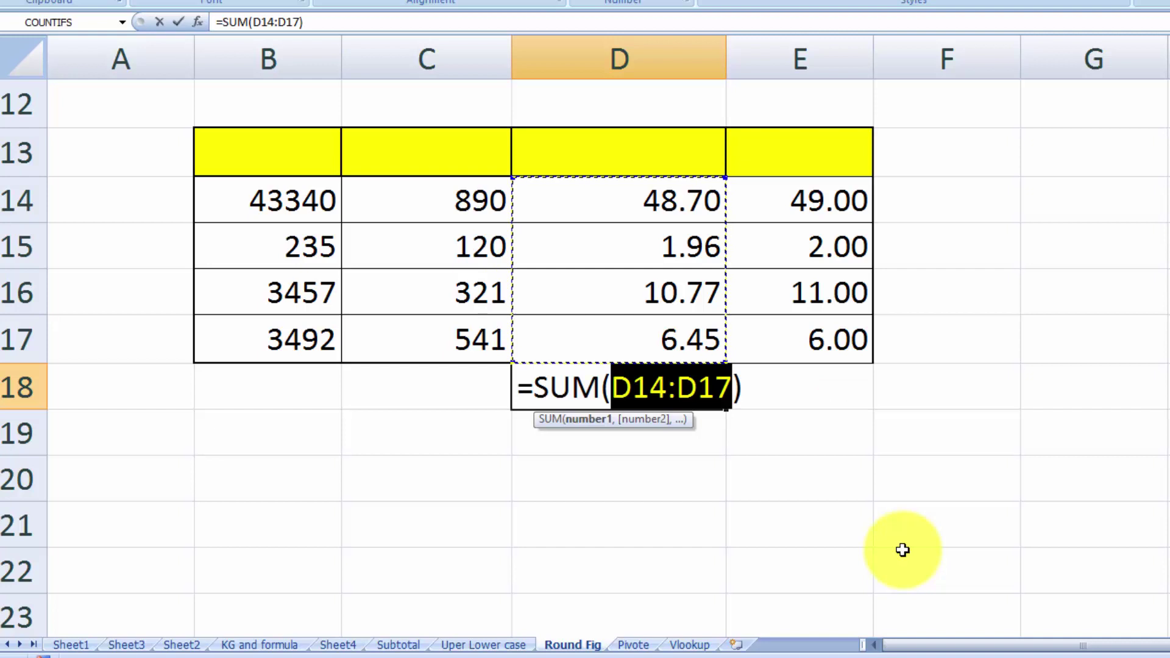
key("Return")
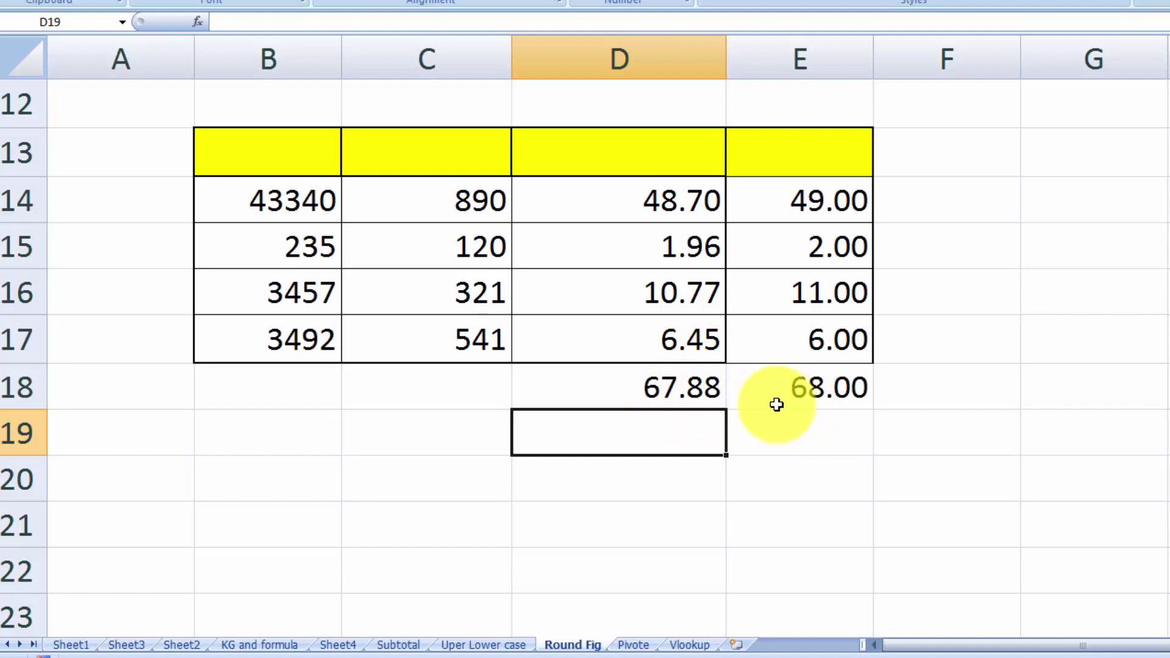
left_click(844, 203)
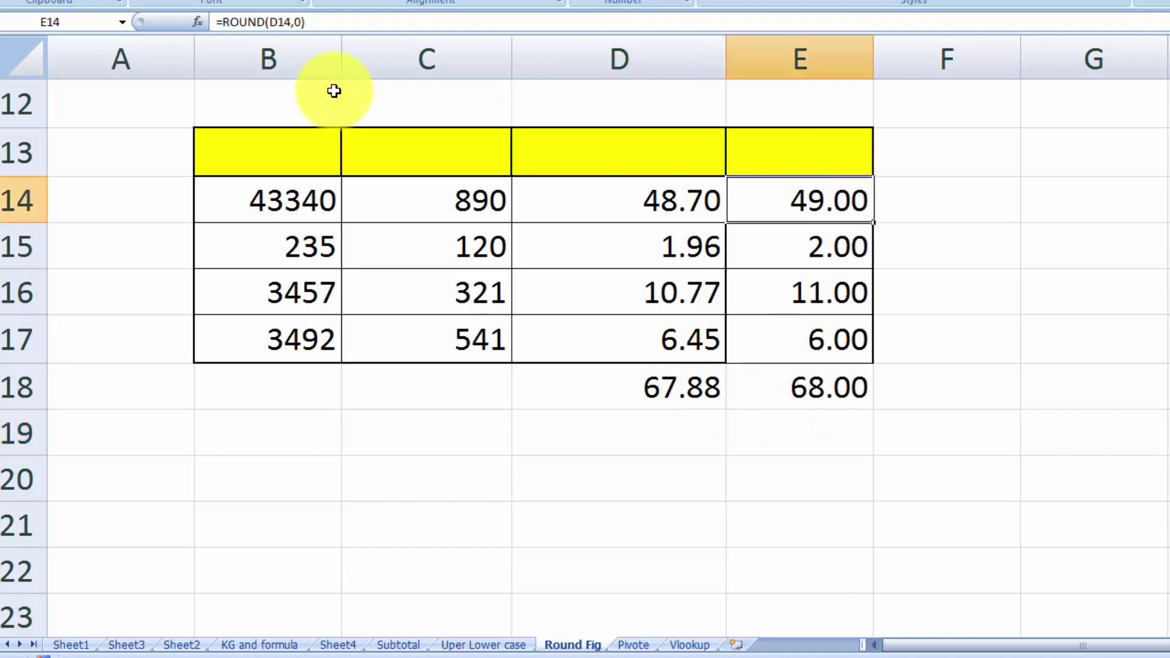